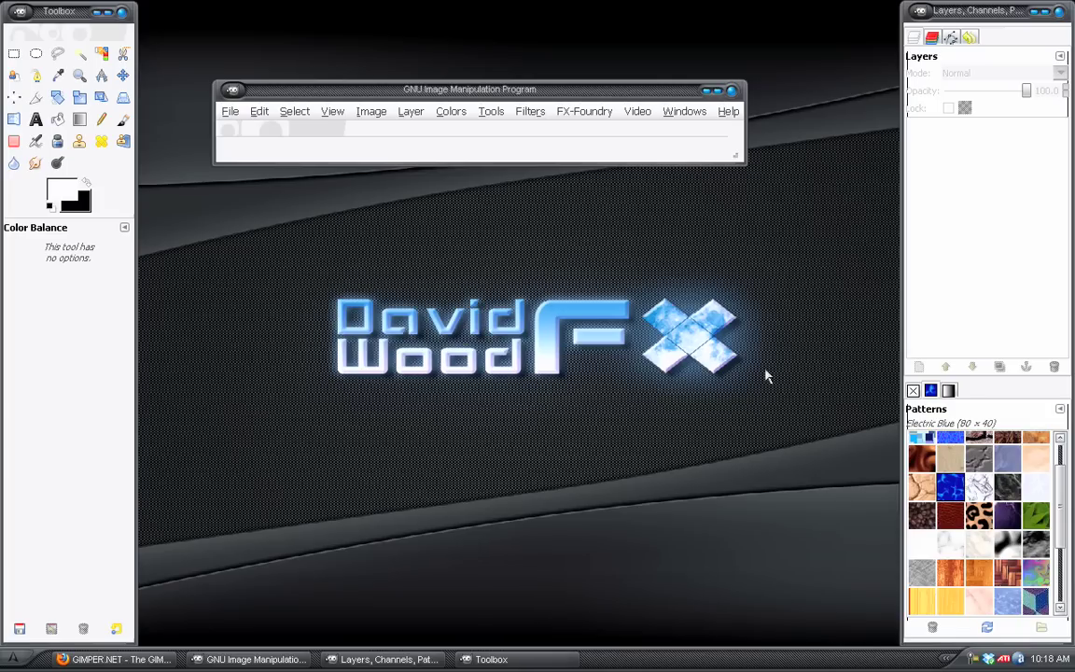
Step: Bring the Gimper.net diamond-text forum thread in Firefox to the front
{"action": "left_click", "coordinate": [130, 657]}
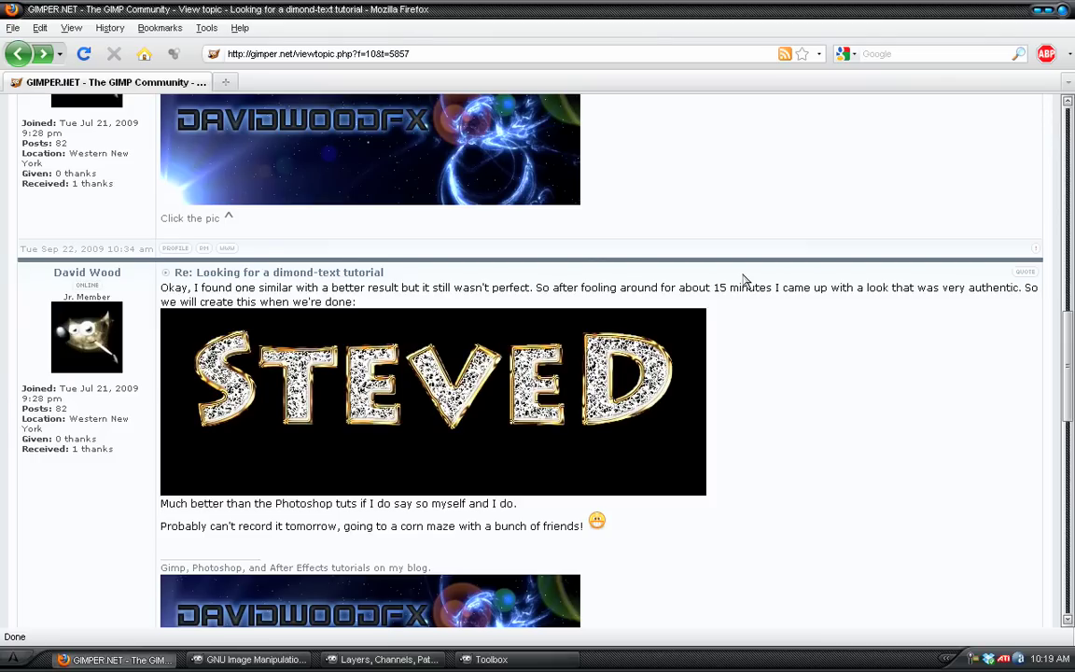
Step: Scroll back to the top of the forum thread, then minimise Firefox to reveal GIMP
{"action": "scroll", "coordinate": [743, 278], "scroll_direction": "up", "scroll_amount": 20}
{"action": "scroll", "coordinate": [743, 278], "scroll_direction": "down", "scroll_amount": 3}
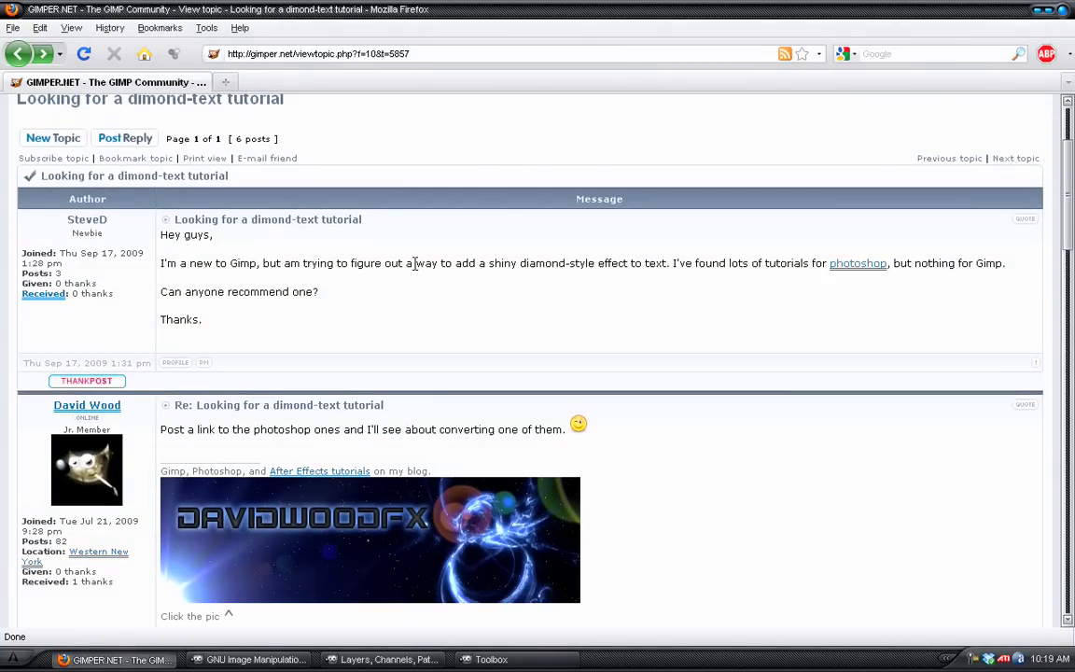
{"action": "scroll", "coordinate": [364, 287], "scroll_direction": "up", "scroll_amount": 3}
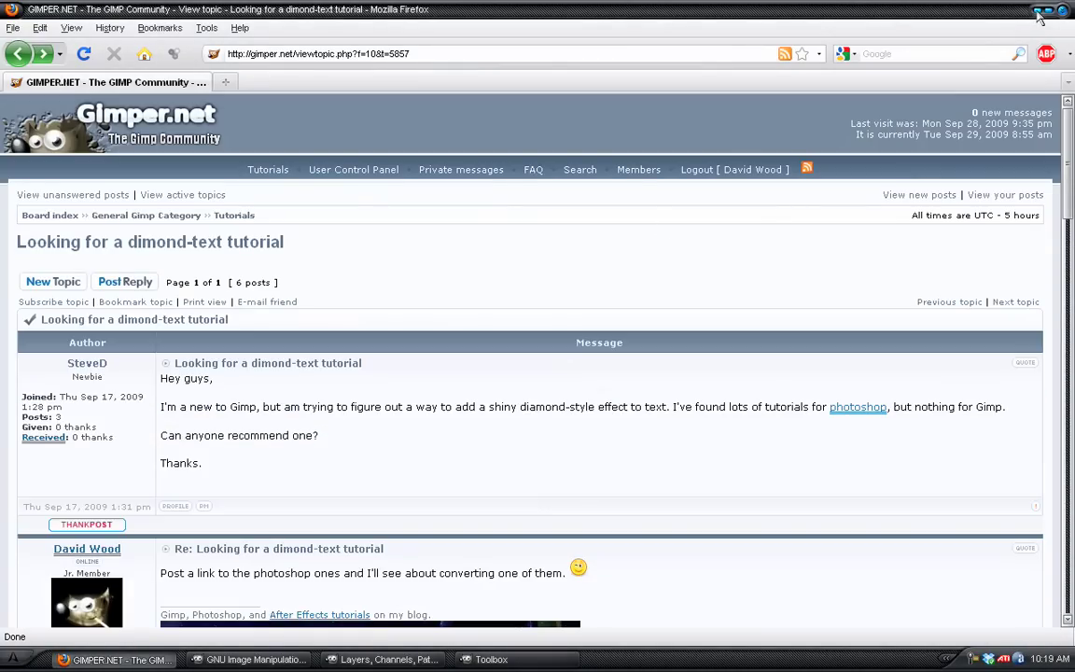
{"action": "key", "text": "alt+space"}
{"action": "key", "text": "n"}
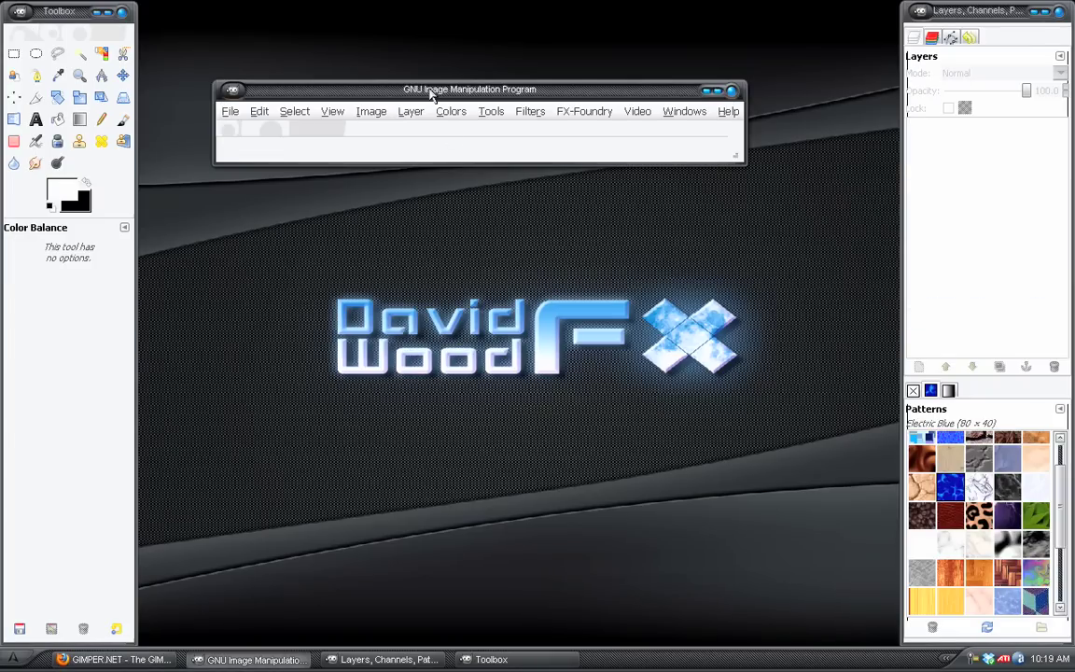
Step: Launch the SOTA Chrome logo script from File > Create > Logos
{"action": "left_click_drag", "start_coordinate": [389, 87], "coordinate": [396, 98]}
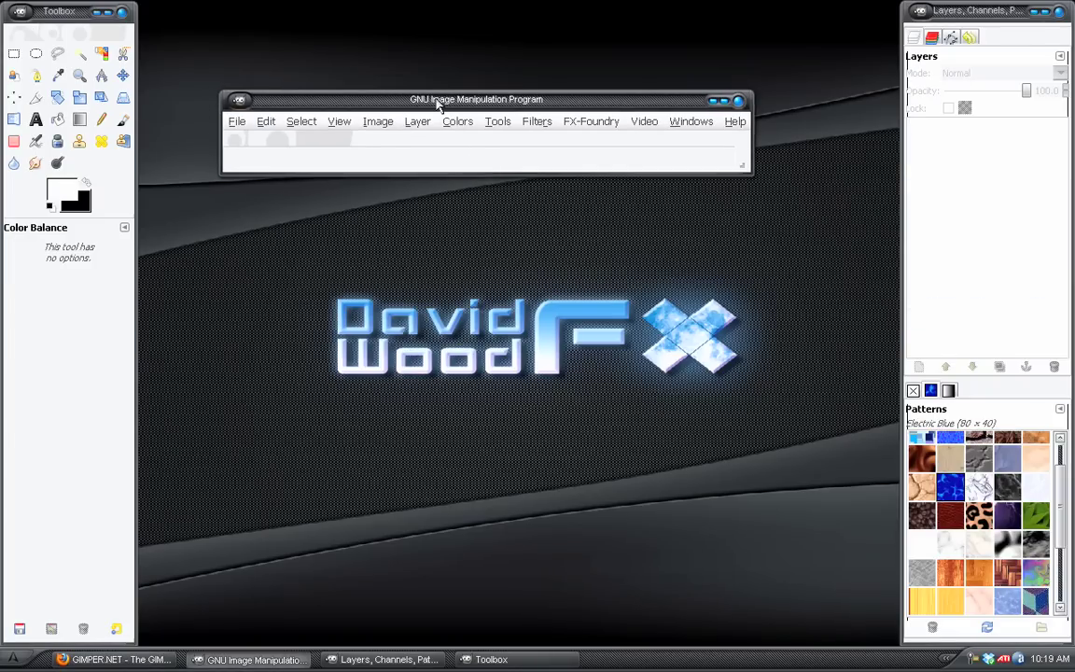
{"action": "left_click", "coordinate": [239, 126]}
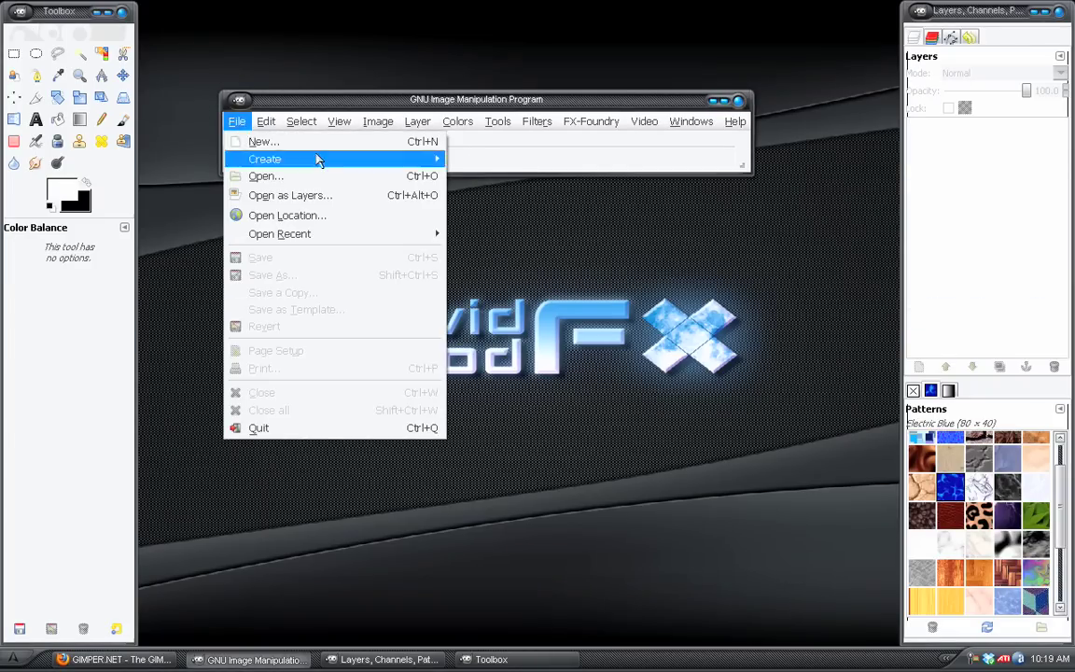
{"action": "mouse_move", "coordinate": [407, 162]}
{"action": "mouse_move", "coordinate": [611, 252]}
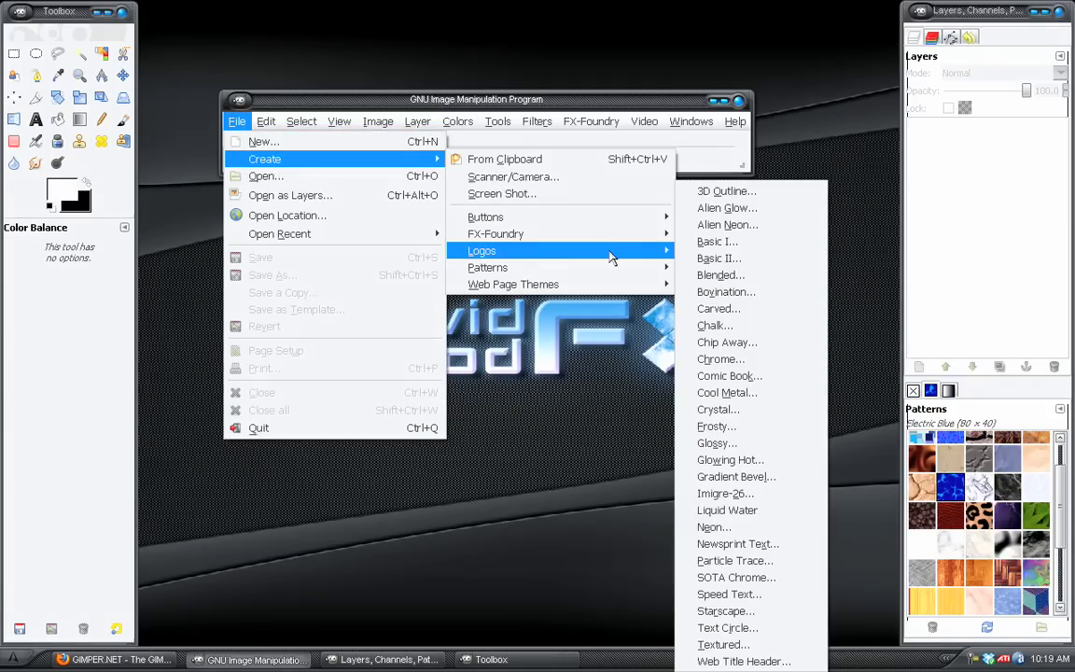
{"action": "left_click", "coordinate": [737, 578]}
Step: Keep Arial Bold as the font and run the script for 'Jewelry' at 150 px
{"action": "left_click_drag", "start_coordinate": [245, 164], "coordinate": [292, 140]}
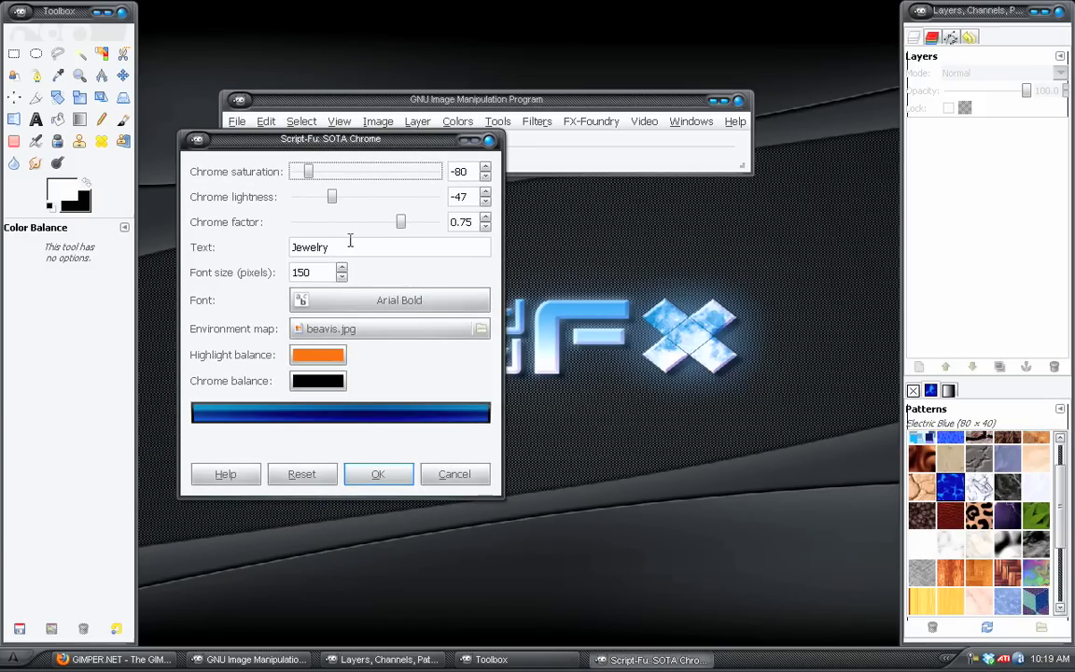
{"action": "left_click", "coordinate": [411, 299]}
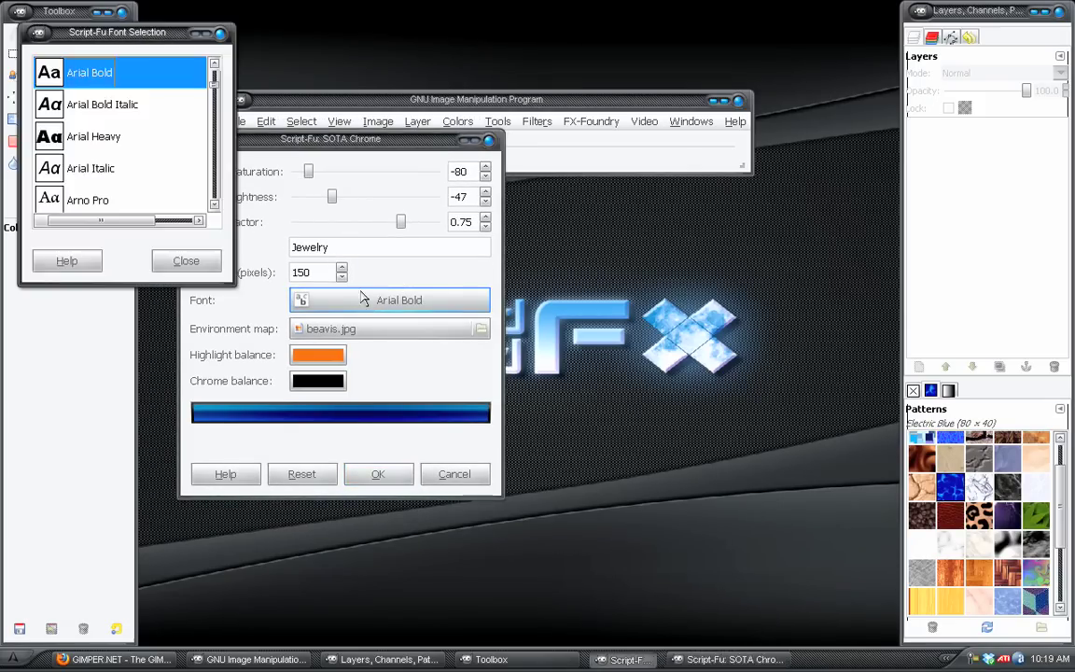
{"action": "left_click", "coordinate": [214, 66]}
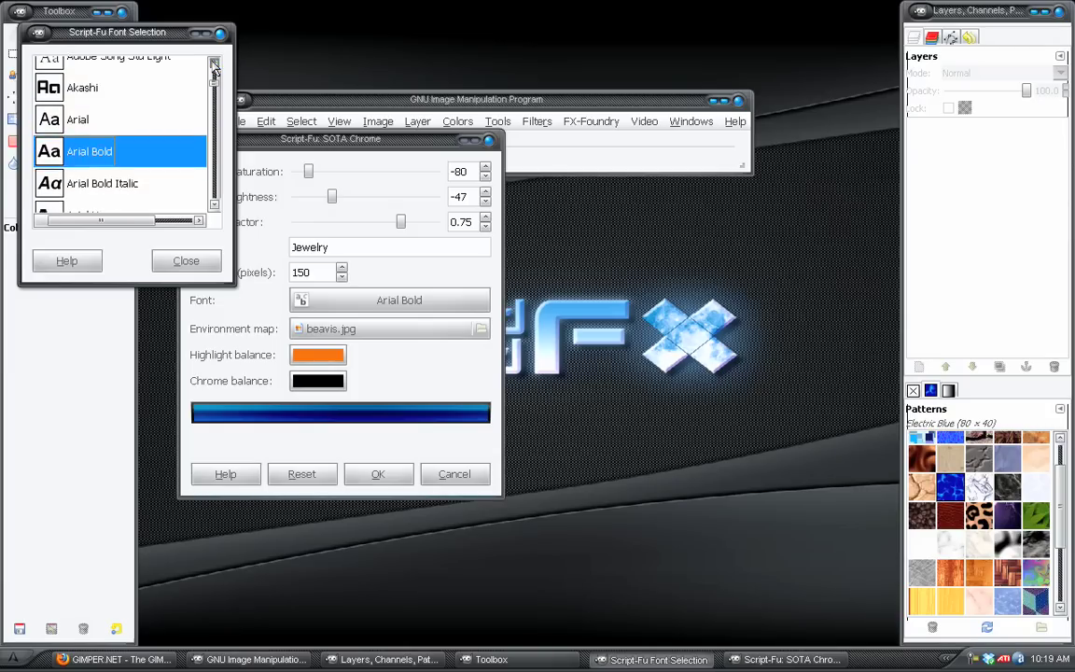
{"action": "left_click", "coordinate": [215, 65]}
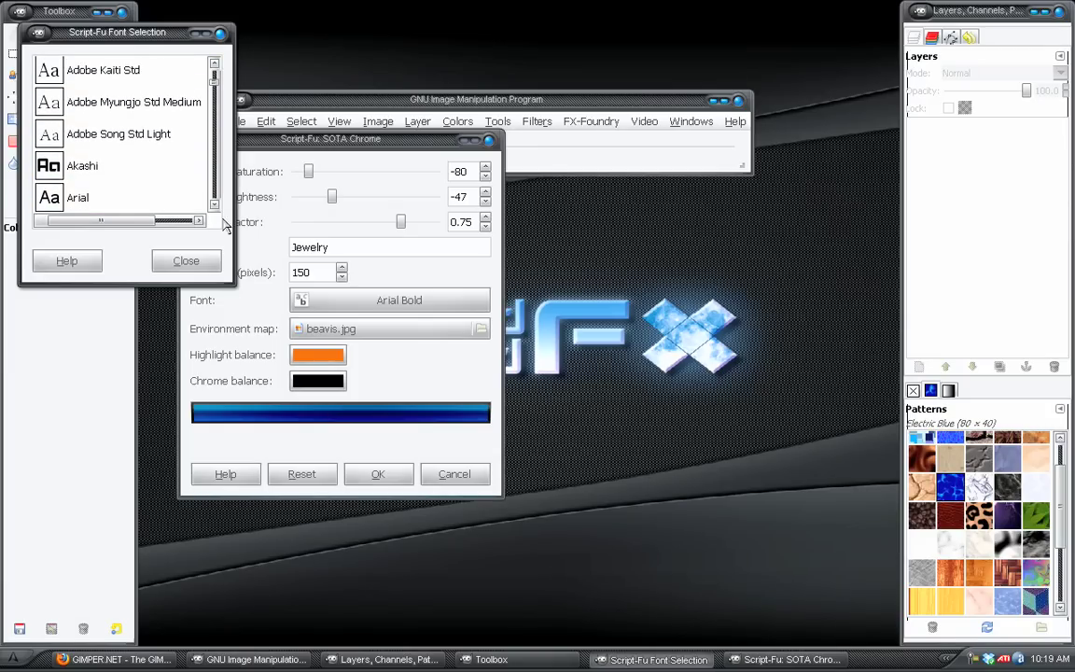
{"action": "scroll", "coordinate": [192, 202], "scroll_direction": "down", "scroll_amount": 2}
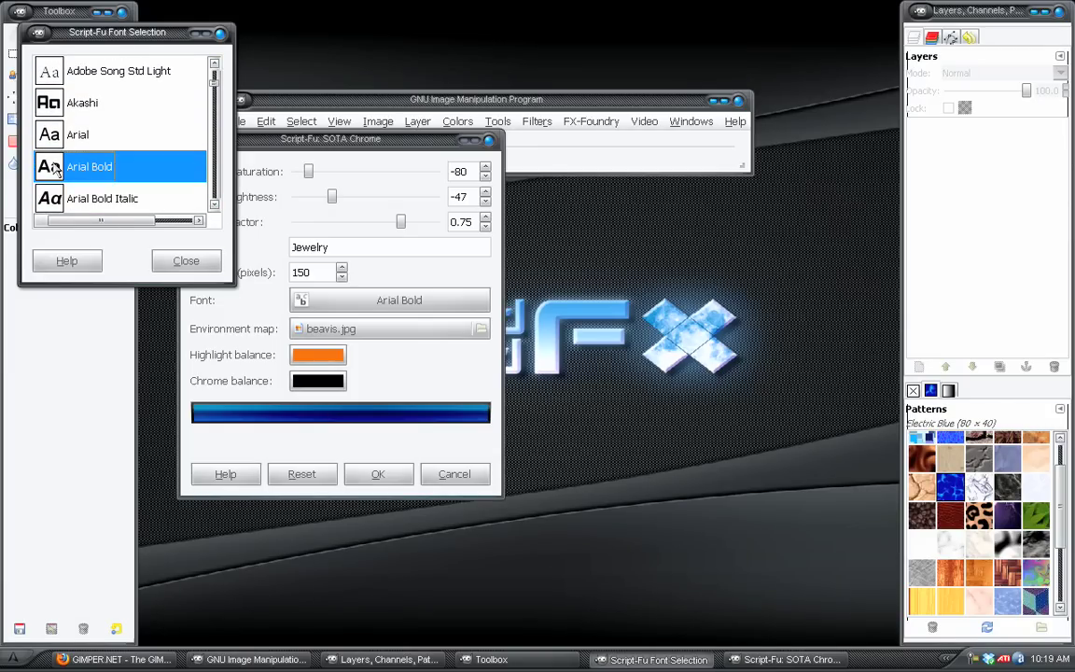
{"action": "left_click", "coordinate": [186, 259]}
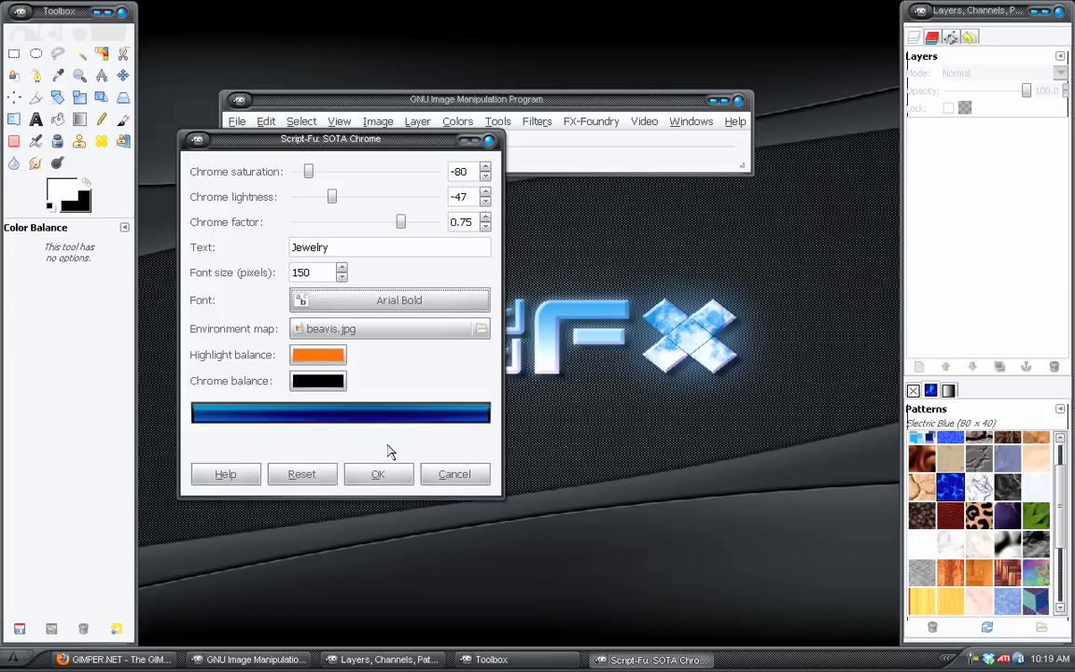
{"action": "left_click", "coordinate": [378, 474]}
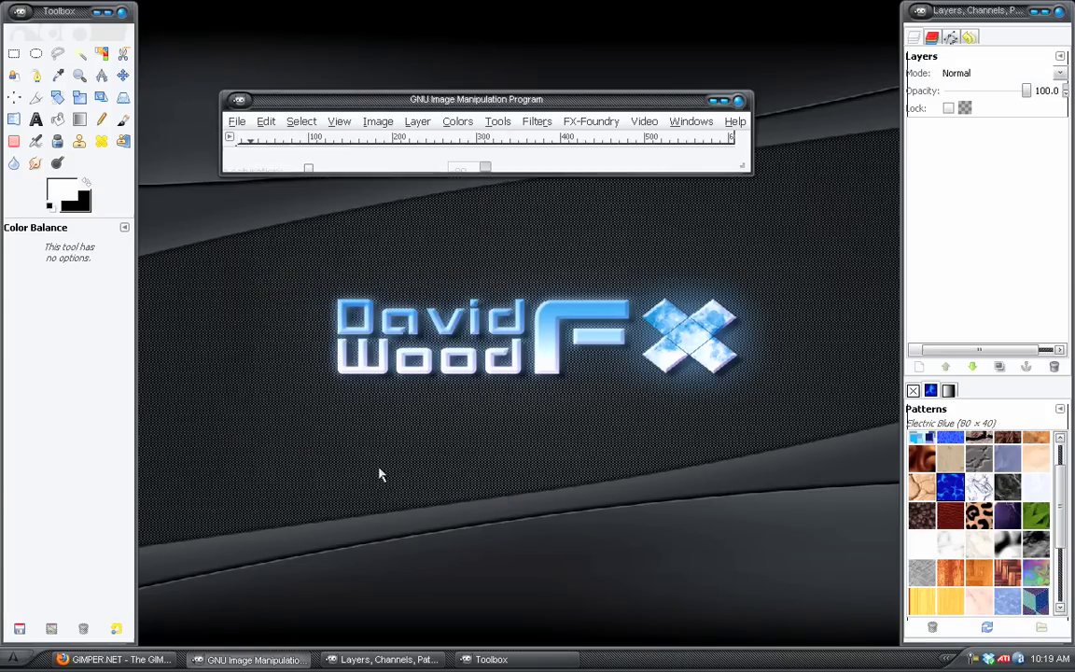
Step: Enlarge the Jewelry image window and delete the Chrome layer to reveal the gold
{"action": "left_click_drag", "start_coordinate": [771, 276], "coordinate": [770, 163]}
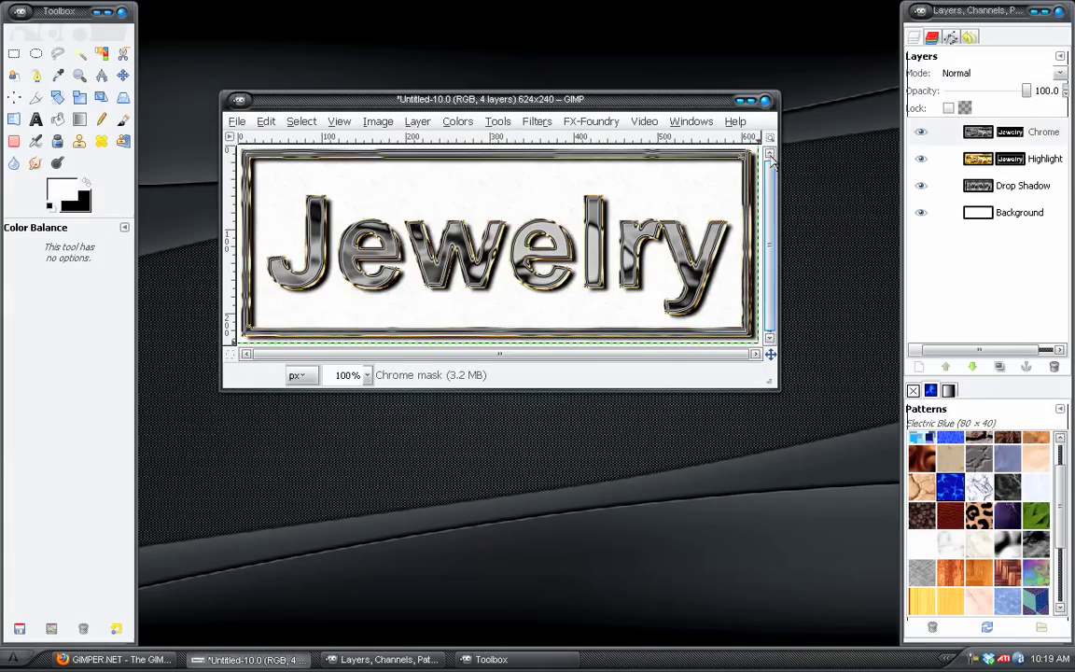
{"action": "left_click_drag", "start_coordinate": [463, 98], "coordinate": [414, 78]}
{"action": "left_click_drag", "start_coordinate": [725, 362], "coordinate": [811, 427]}
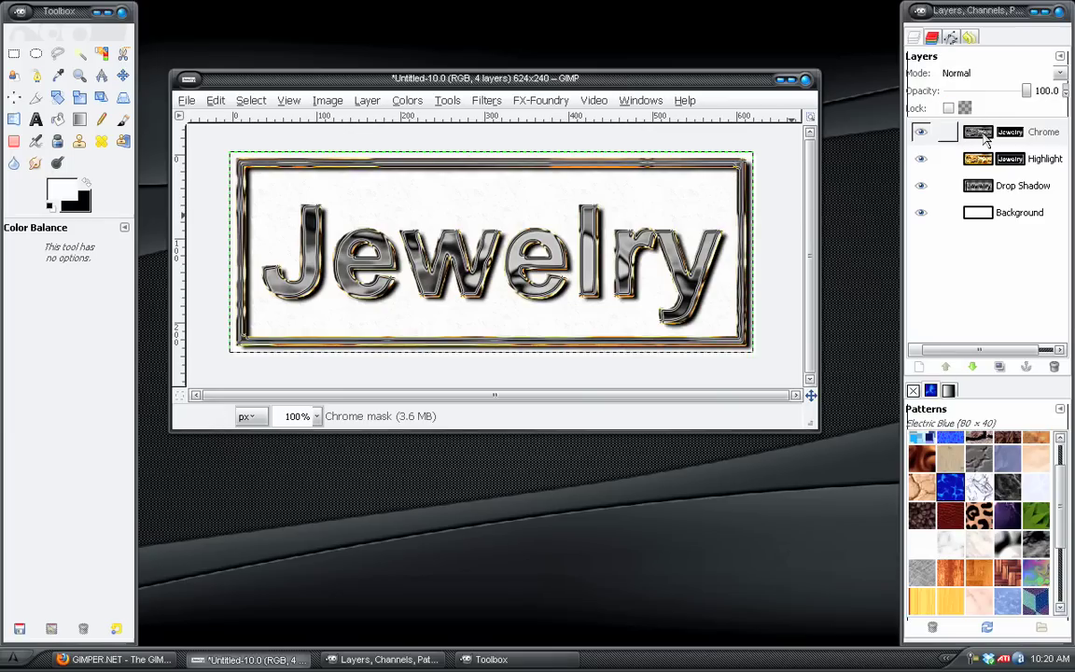
{"action": "left_click", "coordinate": [1055, 367]}
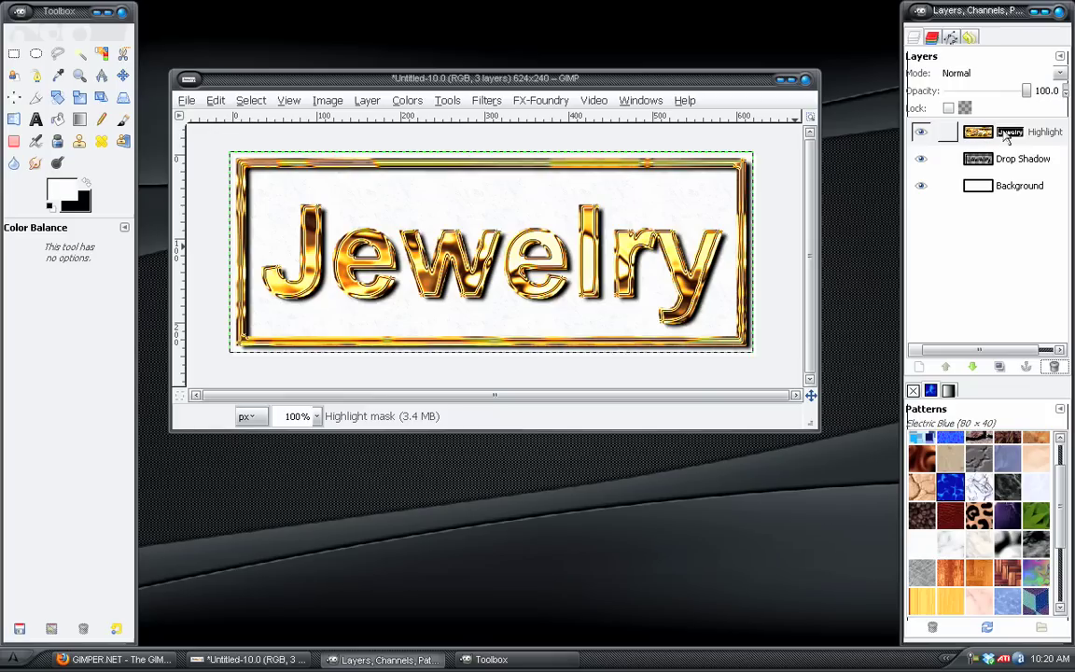
Step: Apply the Highlight layer's mask permanently
{"action": "left_click", "coordinate": [1013, 136]}
{"action": "right_click", "coordinate": [1013, 136]}
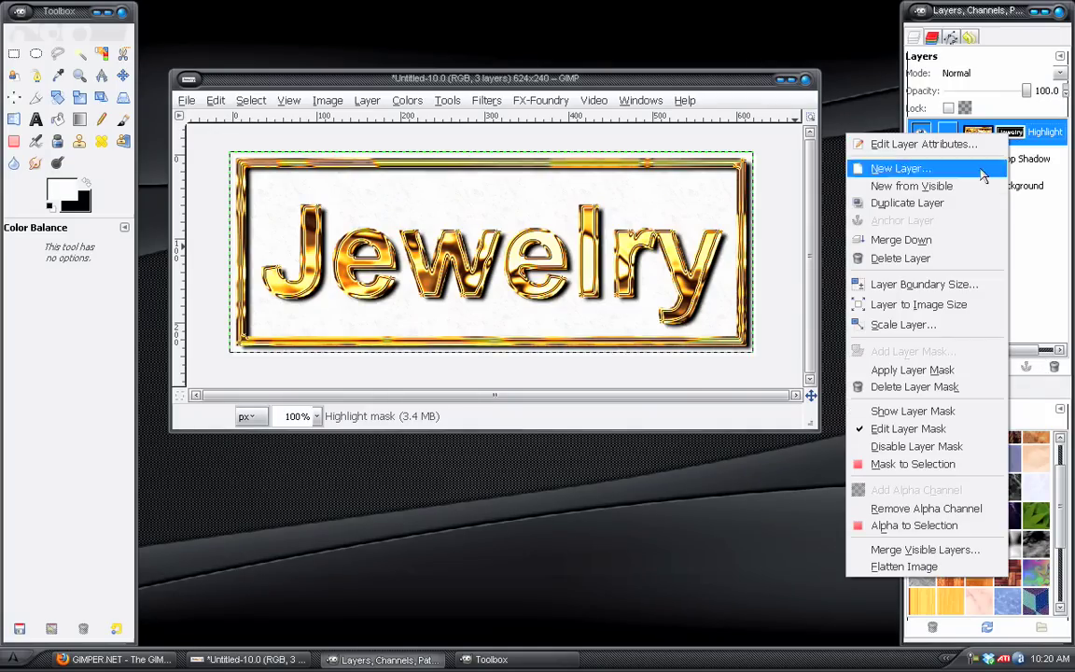
{"action": "left_click", "coordinate": [912, 369]}
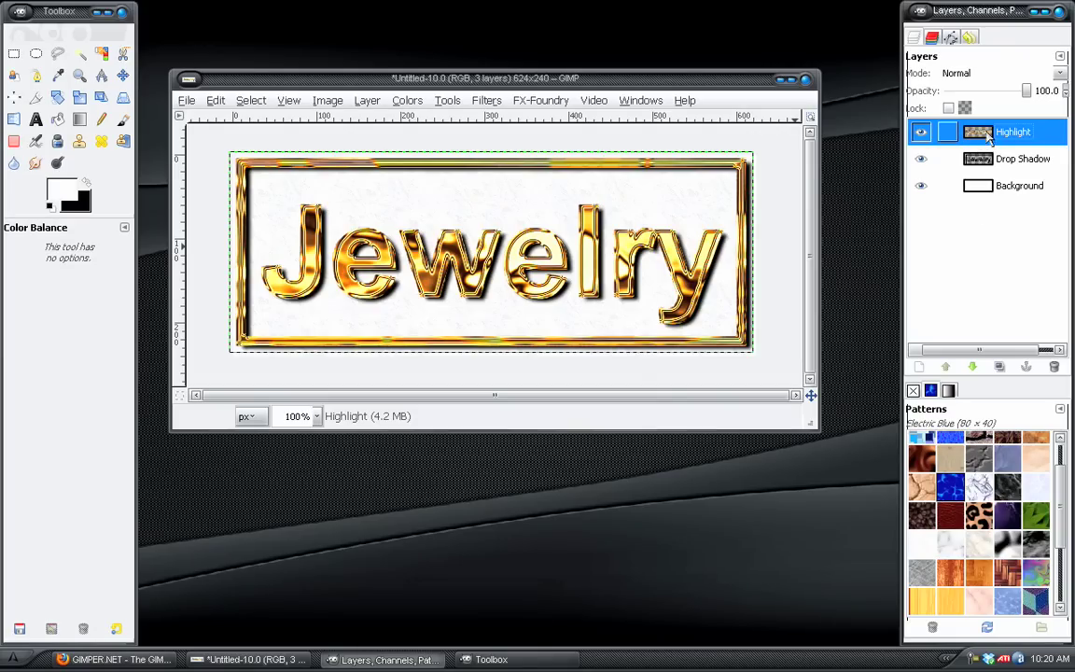
Step: Rectangle-select just inside the gold frame and invert so only the frame is selected
{"action": "left_click", "coordinate": [14, 56]}
{"action": "left_click_drag", "start_coordinate": [256, 177], "coordinate": [739, 334]}
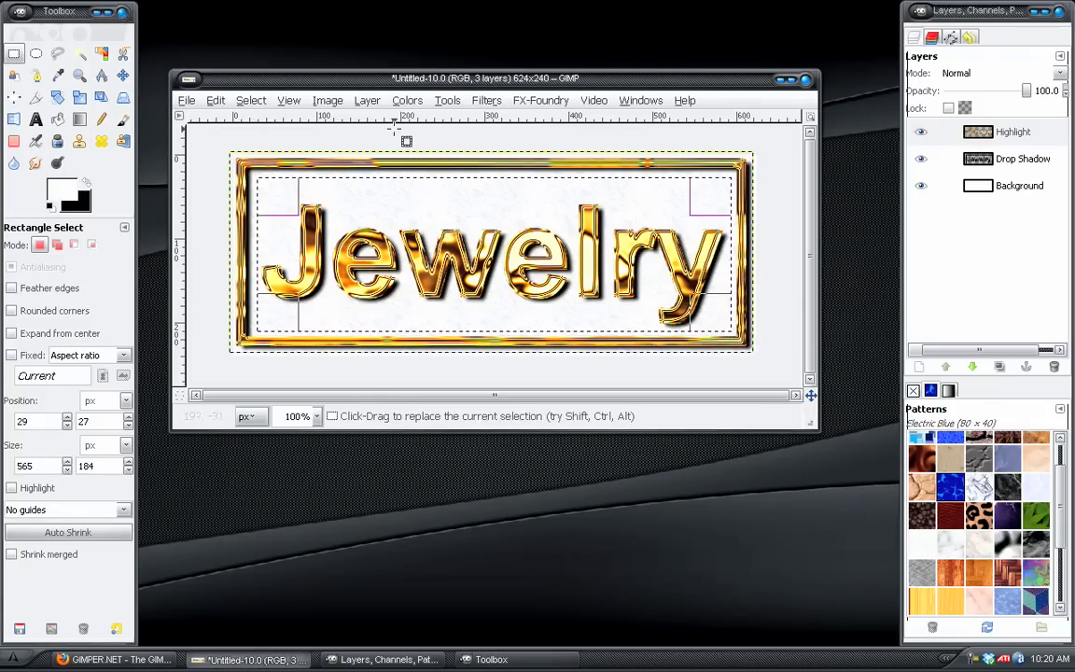
{"action": "left_click", "coordinate": [248, 101]}
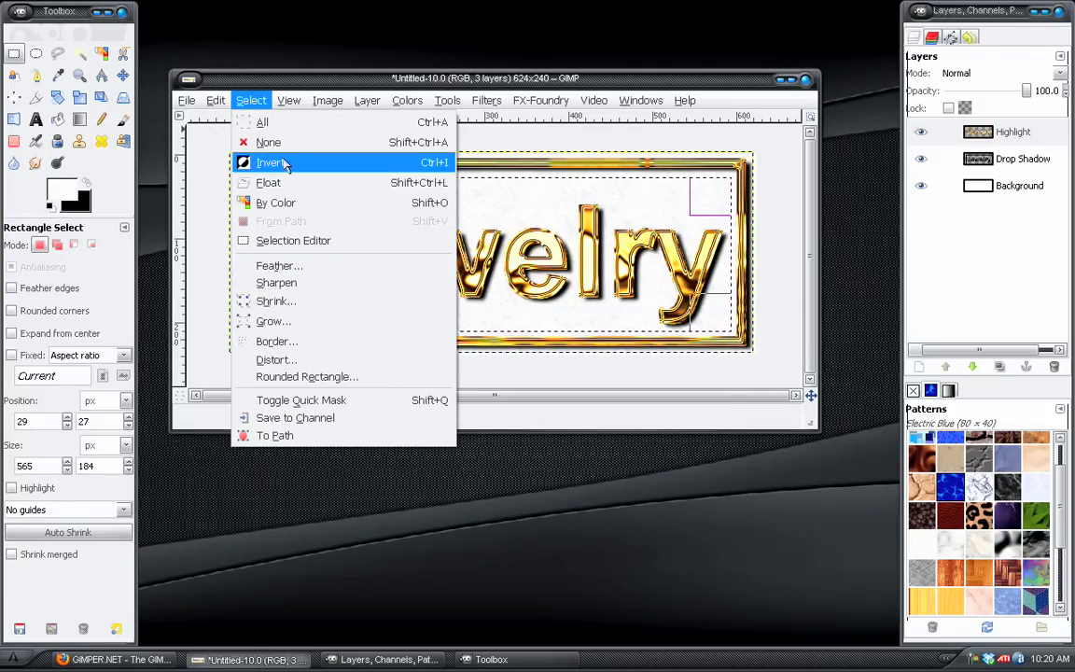
{"action": "left_click", "coordinate": [282, 165]}
Step: Clear the frame from the Highlight and Drop Shadow layers, then deselect
{"action": "left_click", "coordinate": [215, 101]}
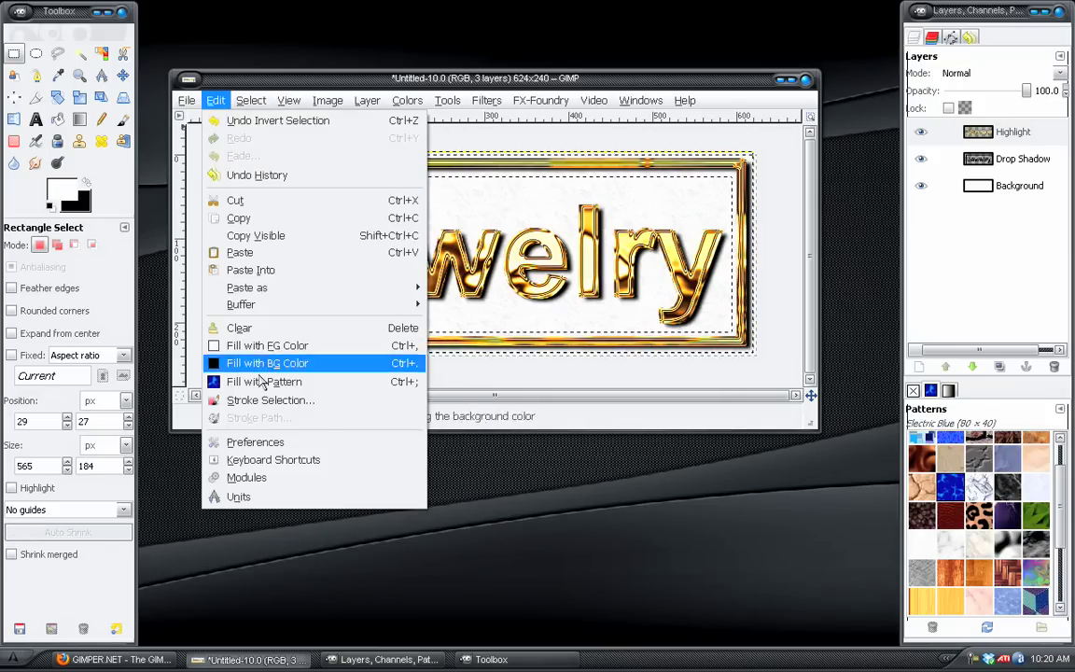
{"action": "left_click", "coordinate": [244, 328]}
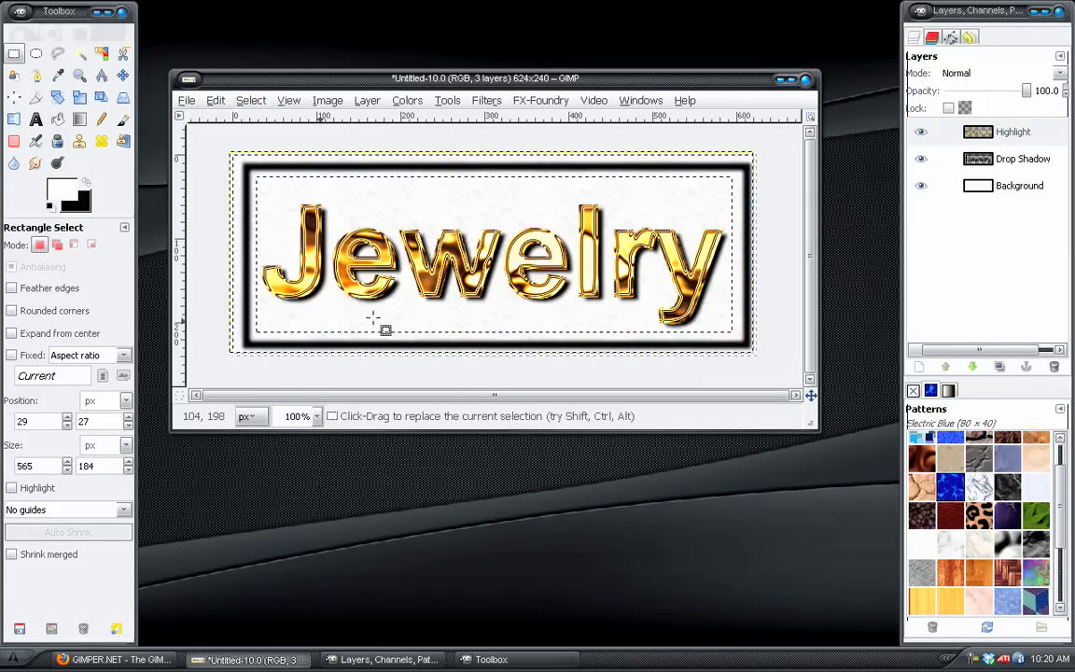
{"action": "left_click", "coordinate": [1007, 171]}
{"action": "left_click", "coordinate": [216, 101]}
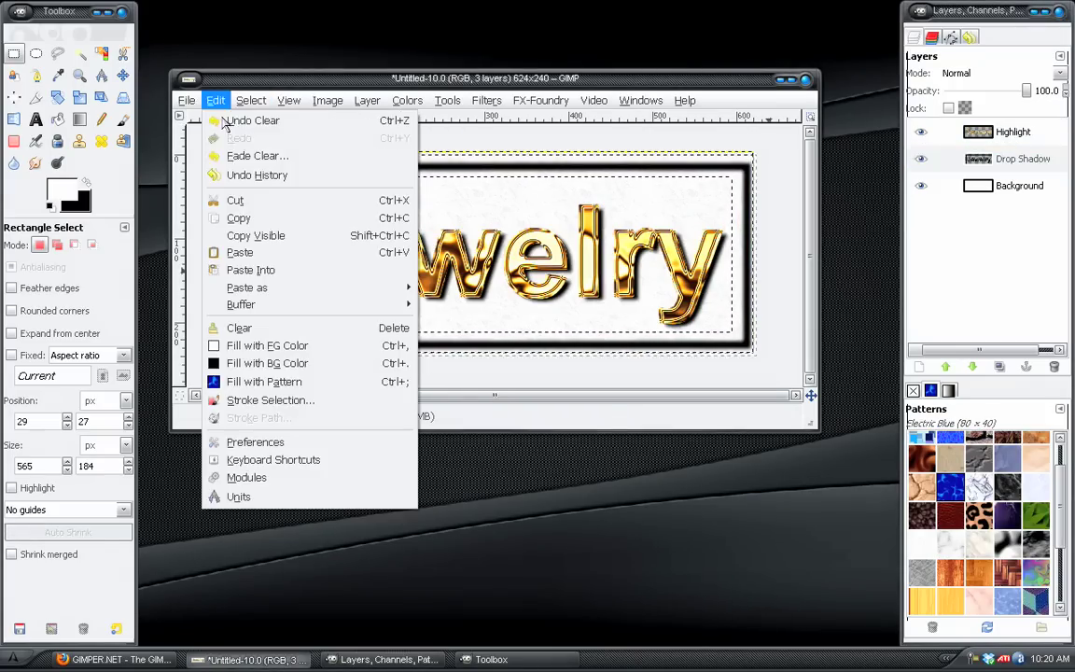
{"action": "left_click", "coordinate": [245, 328]}
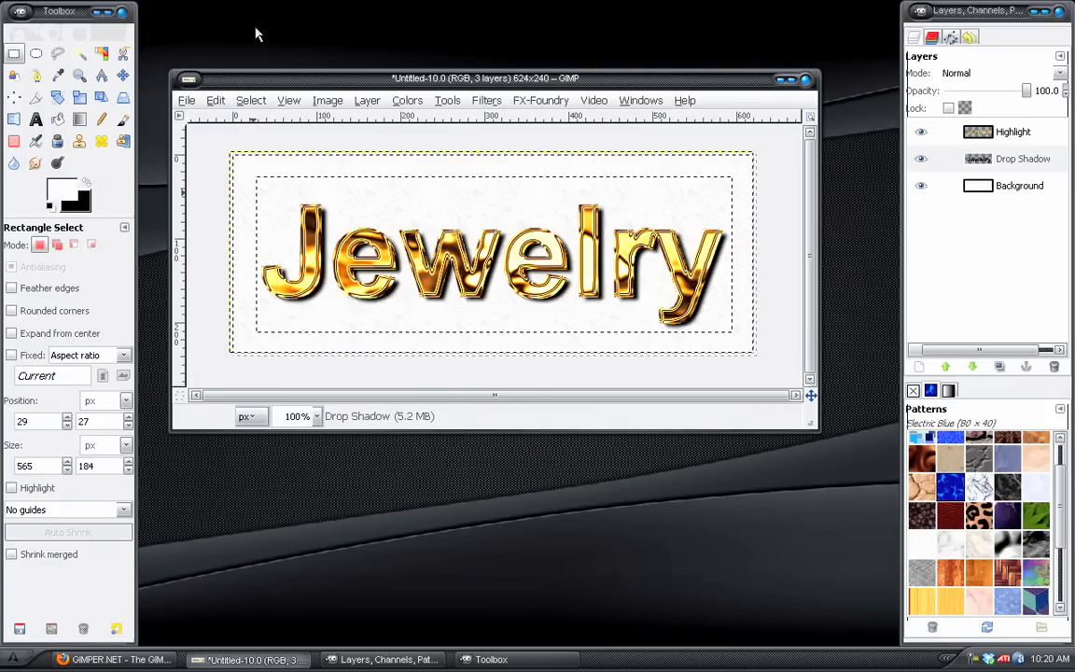
{"action": "left_click", "coordinate": [262, 105]}
{"action": "left_click", "coordinate": [264, 142]}
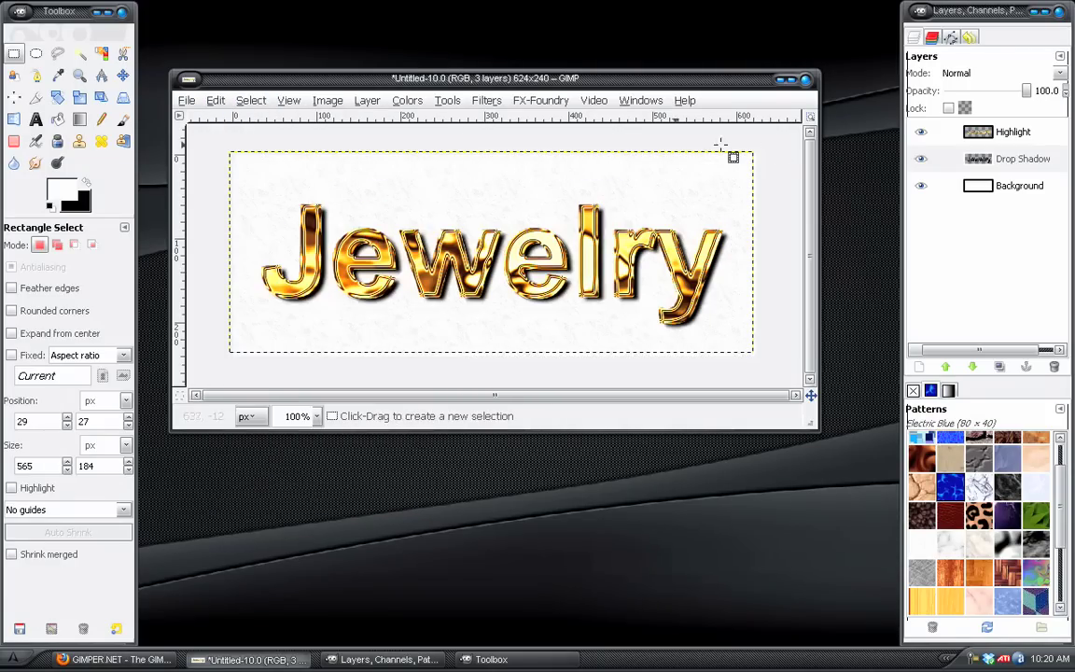
Step: Turn the Highlight layer's alpha into a selection and shrink it just inside the letter edges
{"action": "left_click", "coordinate": [1013, 132]}
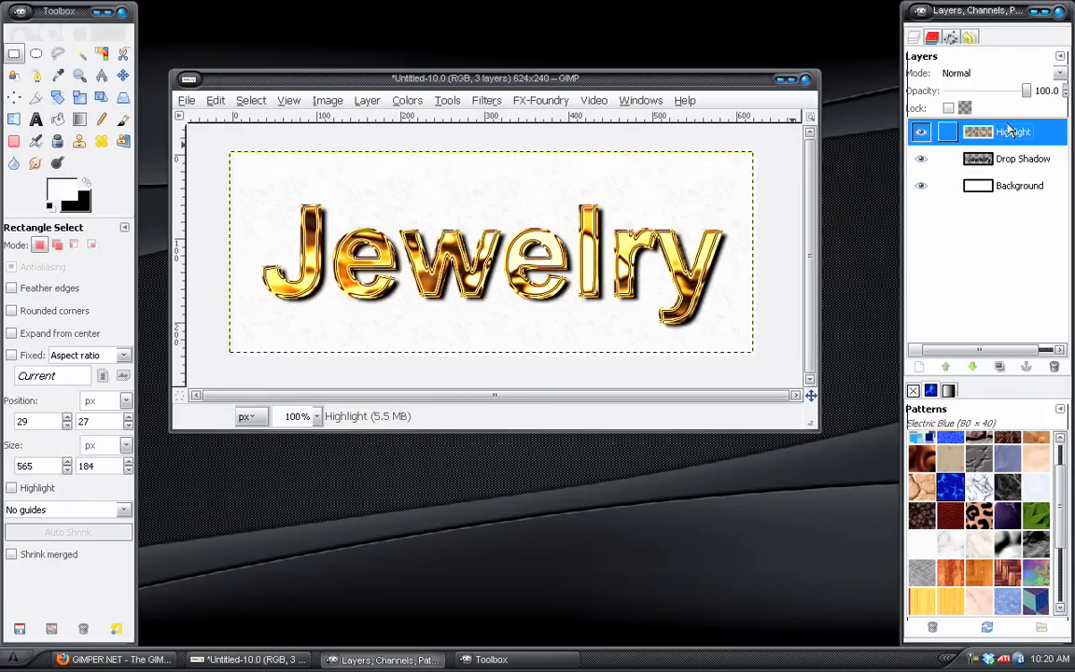
{"action": "left_click", "coordinate": [399, 102]}
{"action": "mouse_move", "coordinate": [373, 105]}
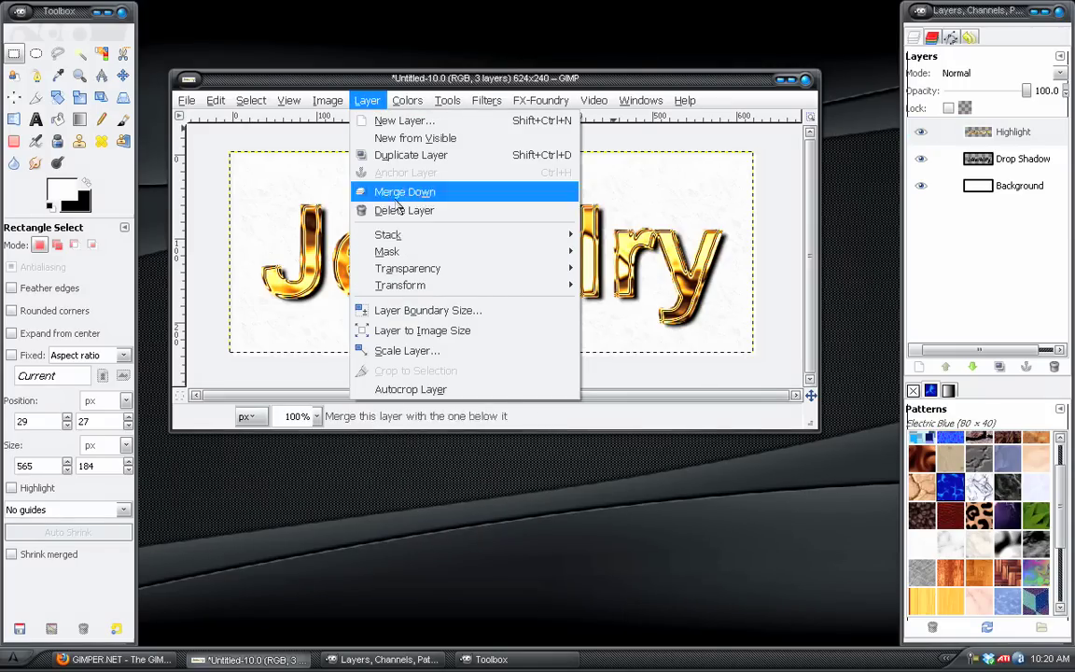
{"action": "mouse_move", "coordinate": [407, 267]}
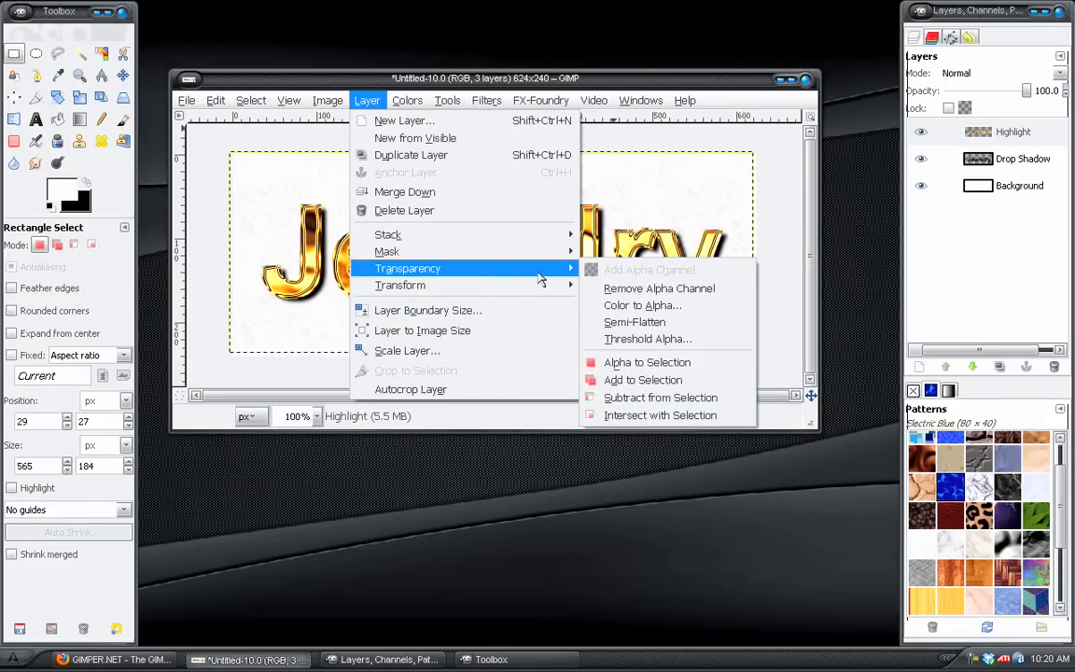
{"action": "left_click", "coordinate": [644, 363]}
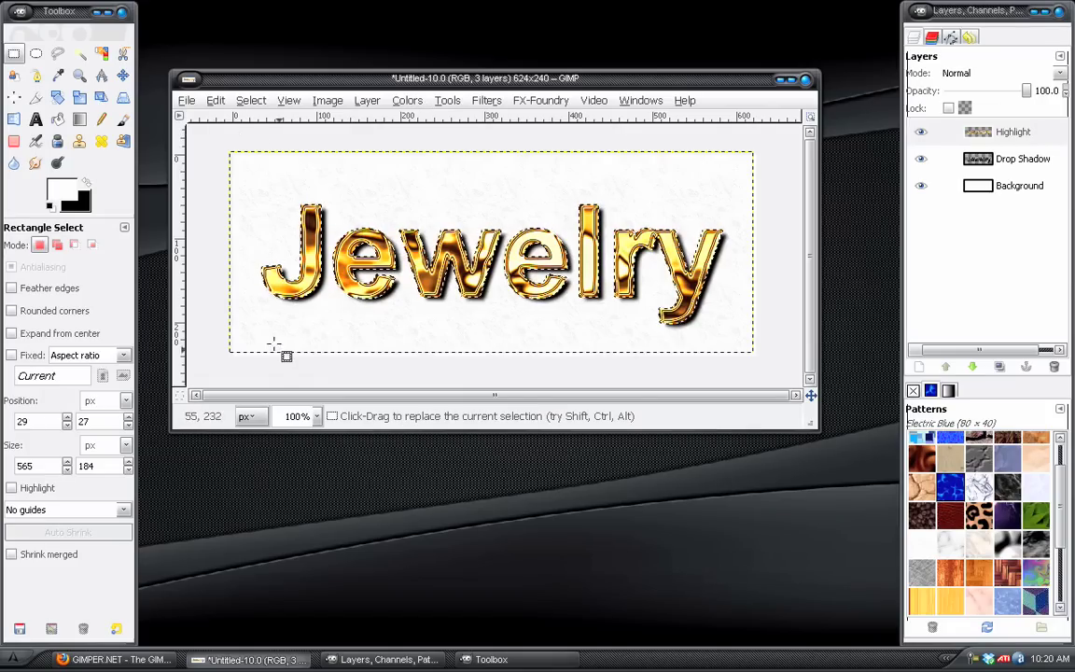
{"action": "left_click", "coordinate": [250, 100]}
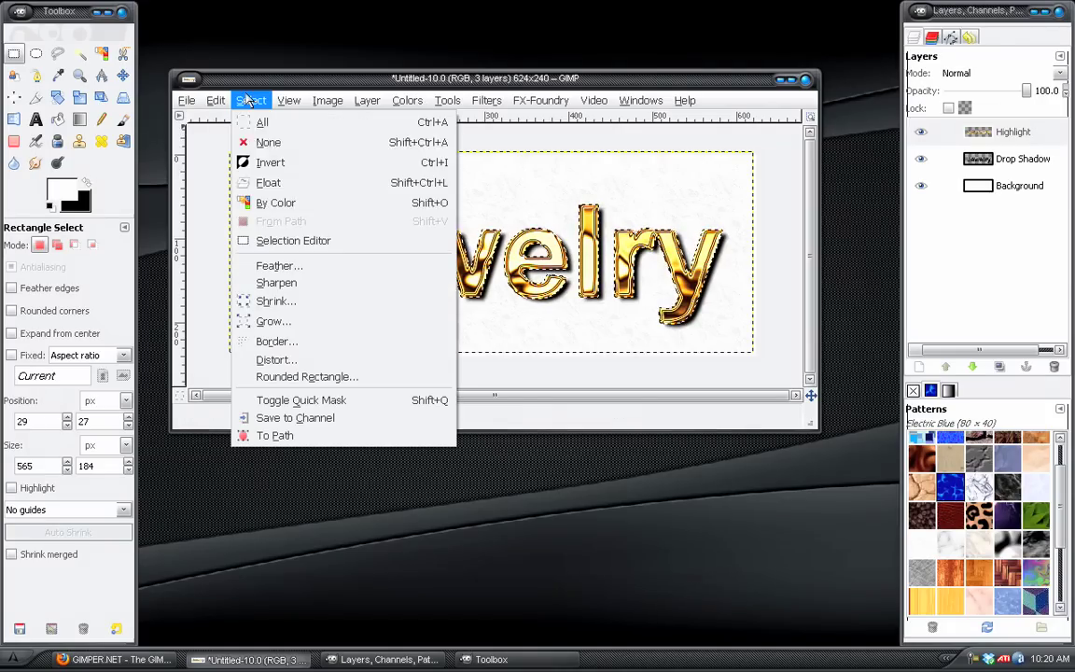
{"action": "left_click", "coordinate": [276, 300]}
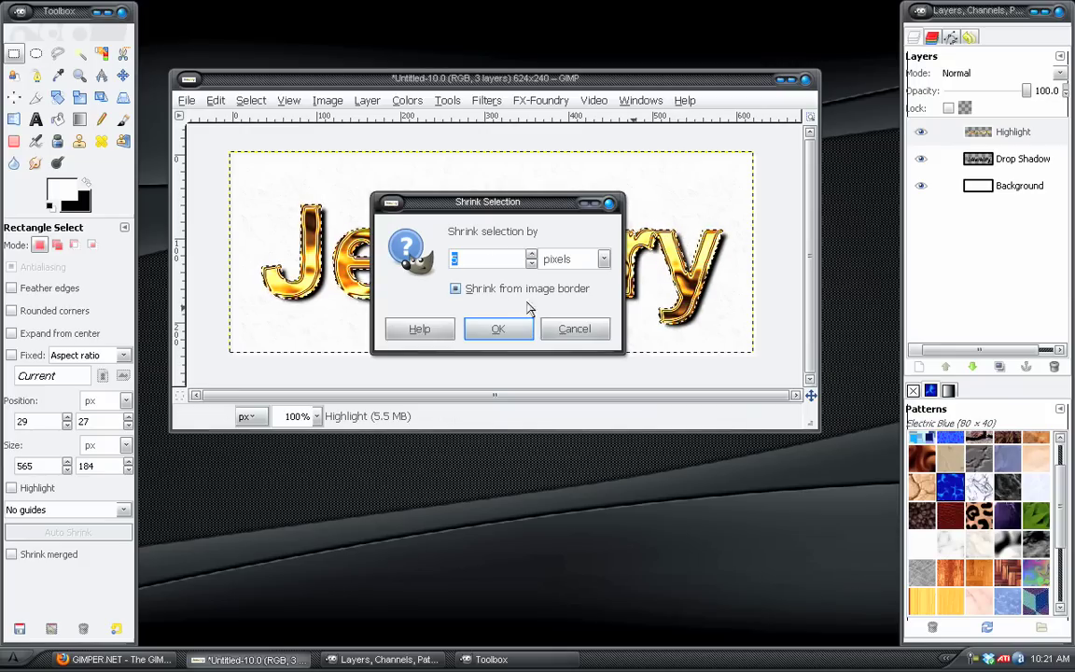
{"action": "left_click", "coordinate": [511, 331]}
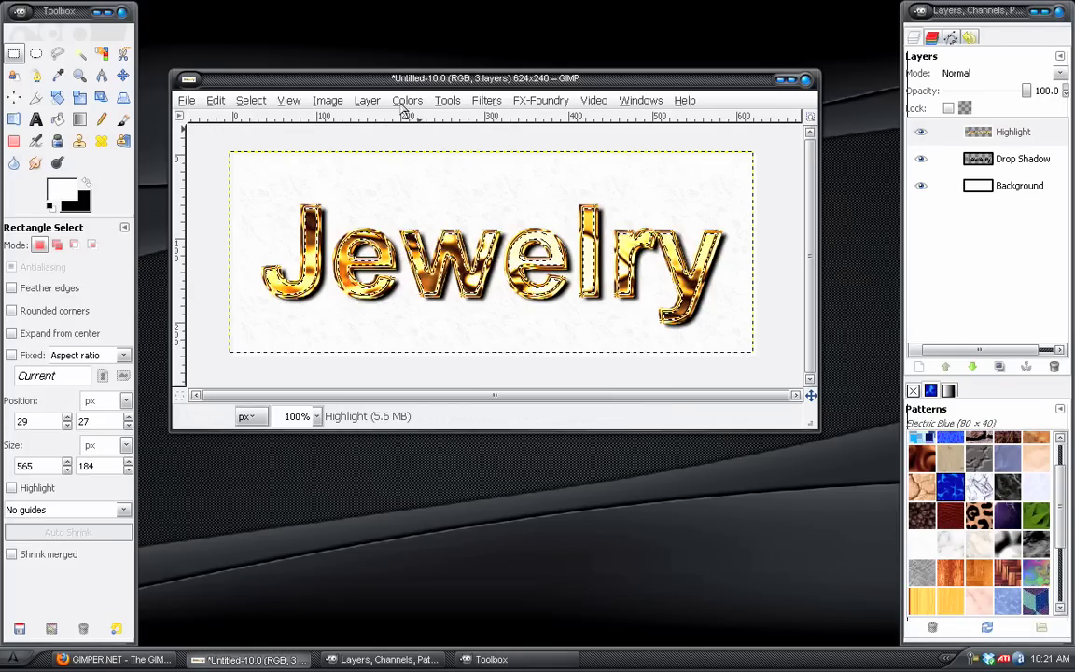
Step: Add a transparent new layer and fill the letter selection with the foreground colour
{"action": "left_click", "coordinate": [369, 101]}
{"action": "left_click", "coordinate": [394, 120]}
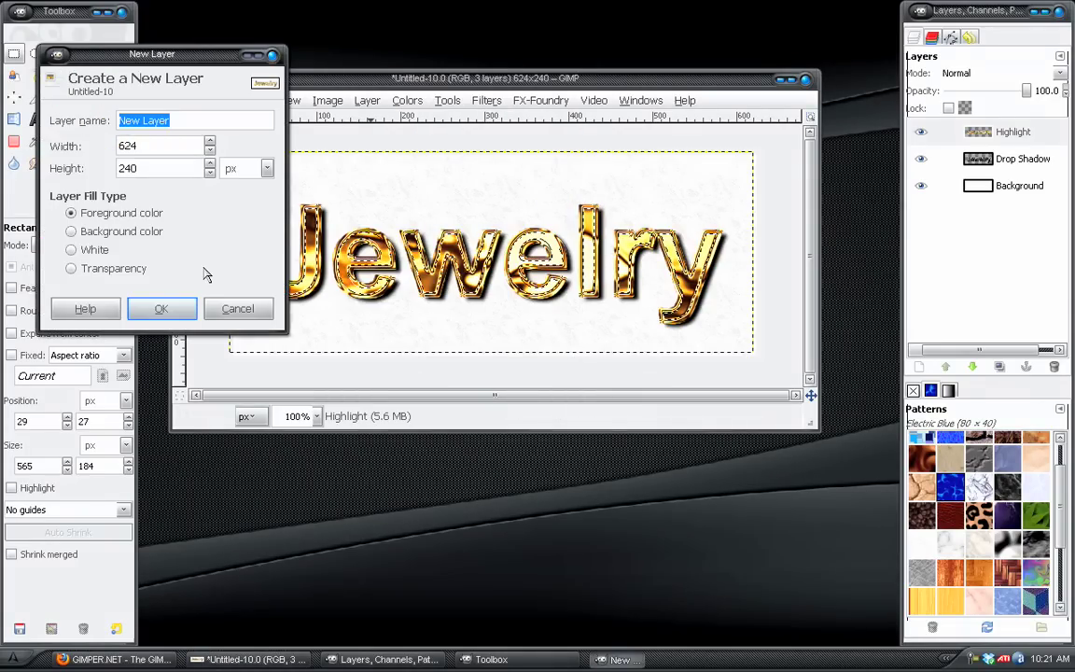
{"action": "left_click", "coordinate": [112, 268]}
{"action": "left_click", "coordinate": [161, 308]}
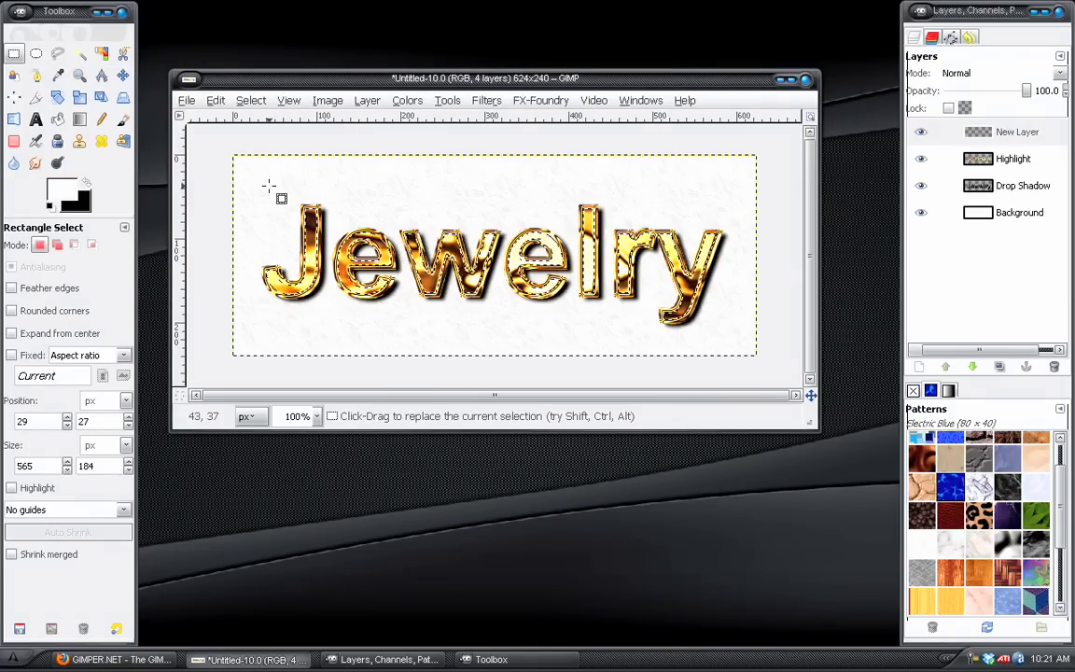
{"action": "left_click", "coordinate": [216, 101]}
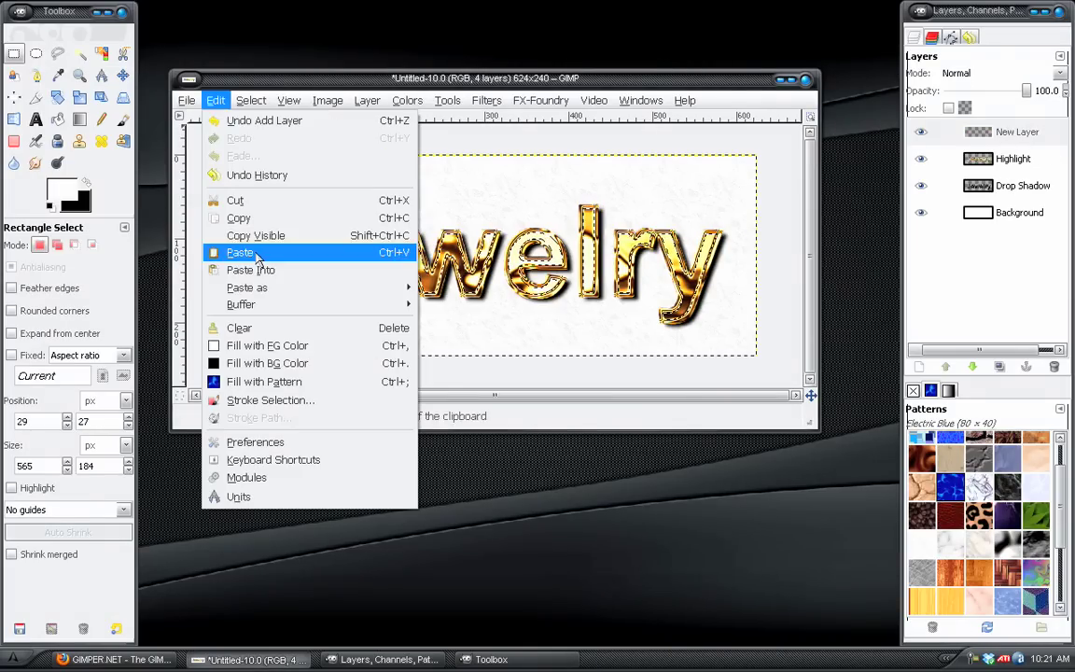
{"action": "left_click", "coordinate": [253, 346]}
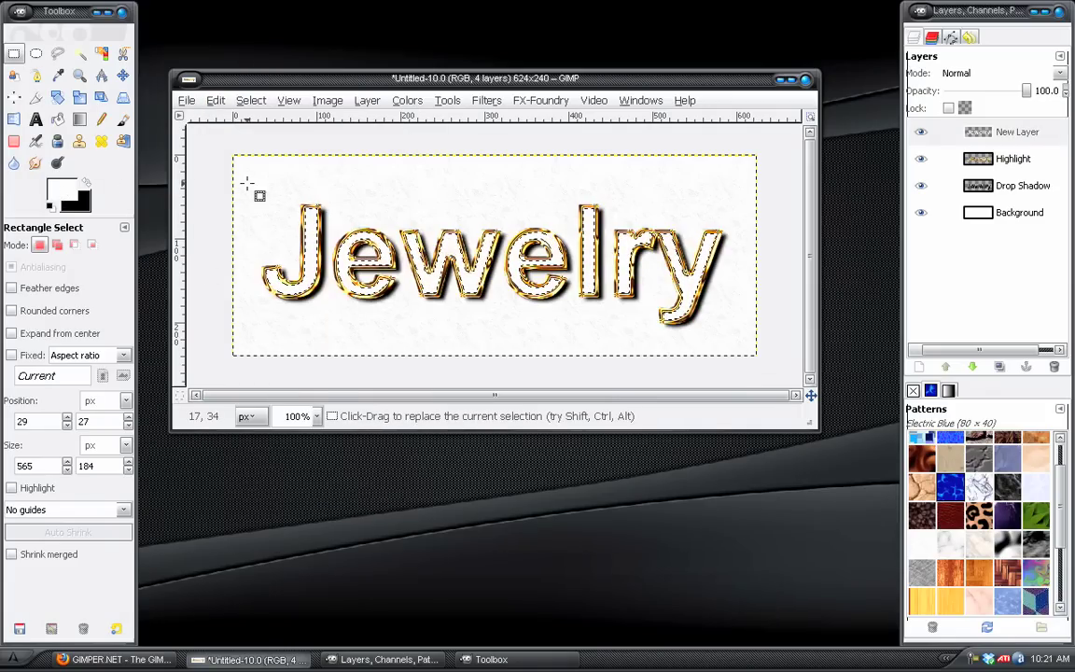
Step: Apply HSV Noise with Value raised toward maximum, then clear the selection
{"action": "left_click", "coordinate": [488, 105]}
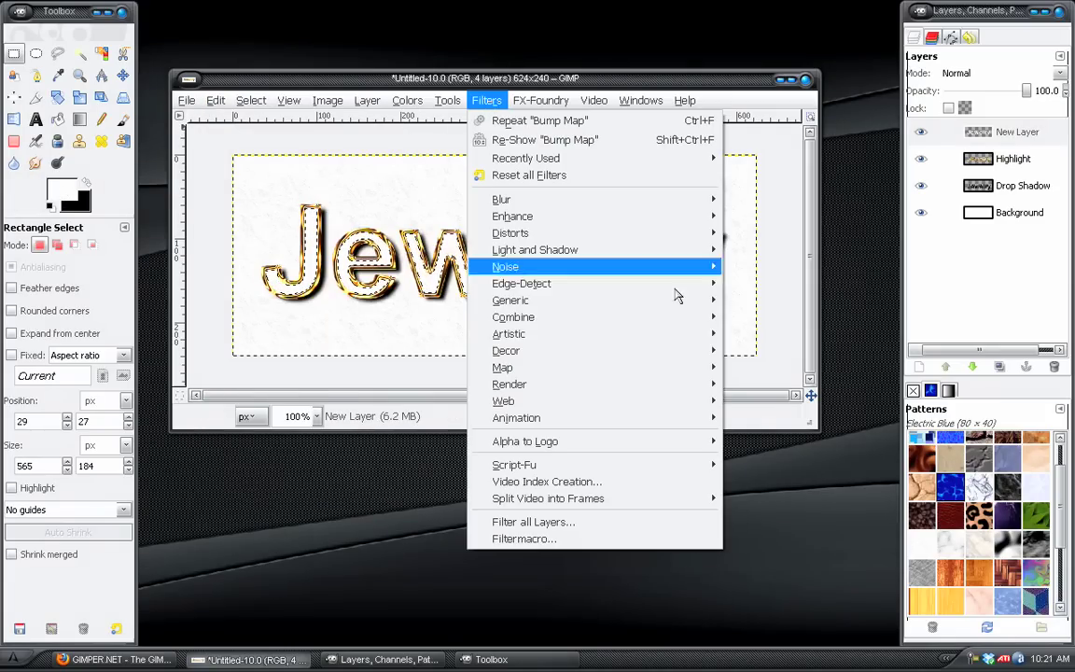
{"action": "mouse_move", "coordinate": [709, 273]}
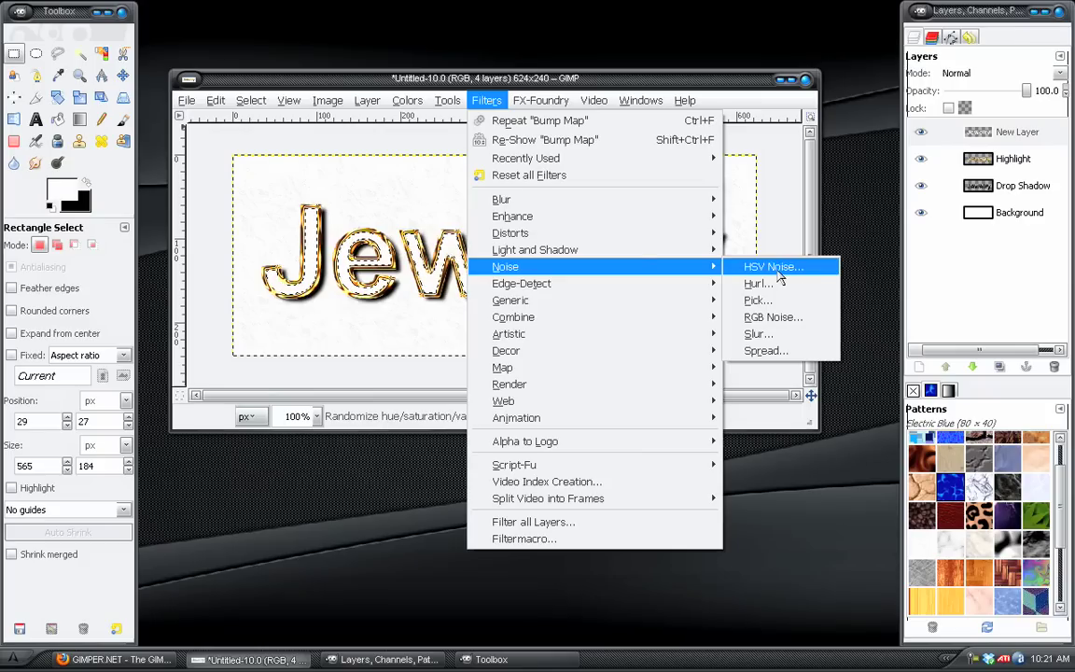
{"action": "left_click", "coordinate": [779, 276]}
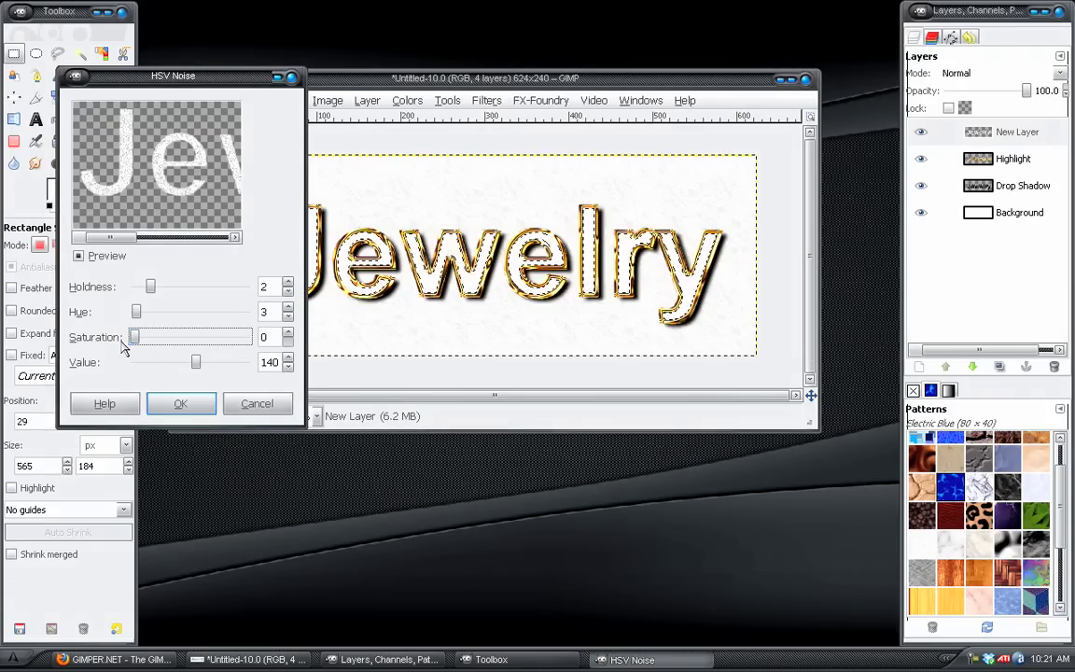
{"action": "left_click", "coordinate": [197, 365]}
{"action": "left_click_drag", "start_coordinate": [199, 369], "coordinate": [250, 370]}
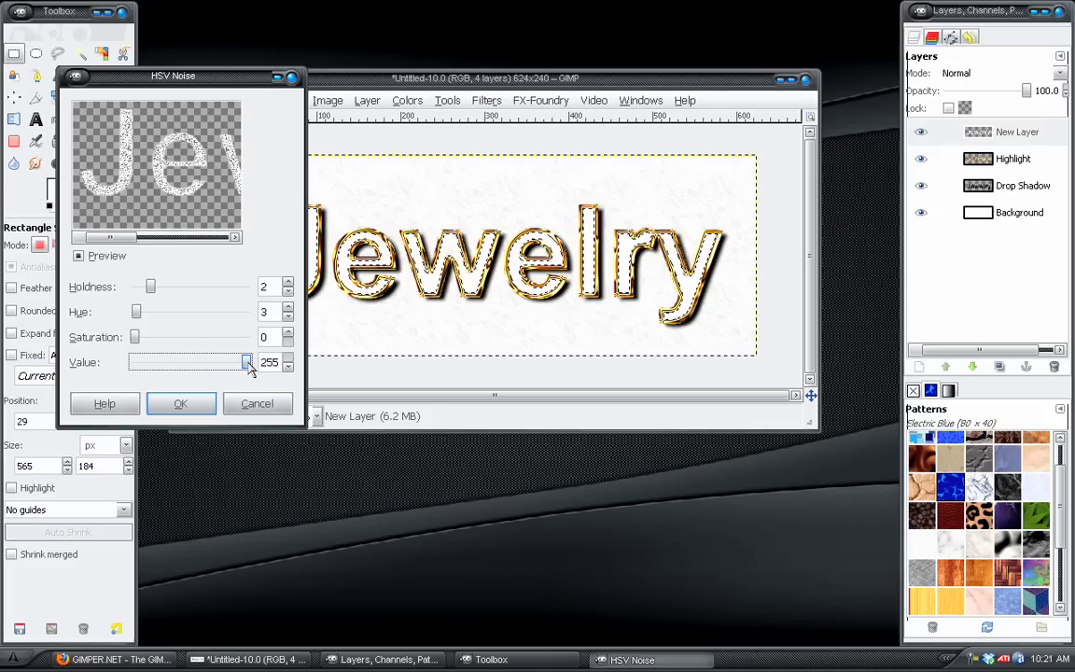
{"action": "left_click", "coordinate": [180, 403]}
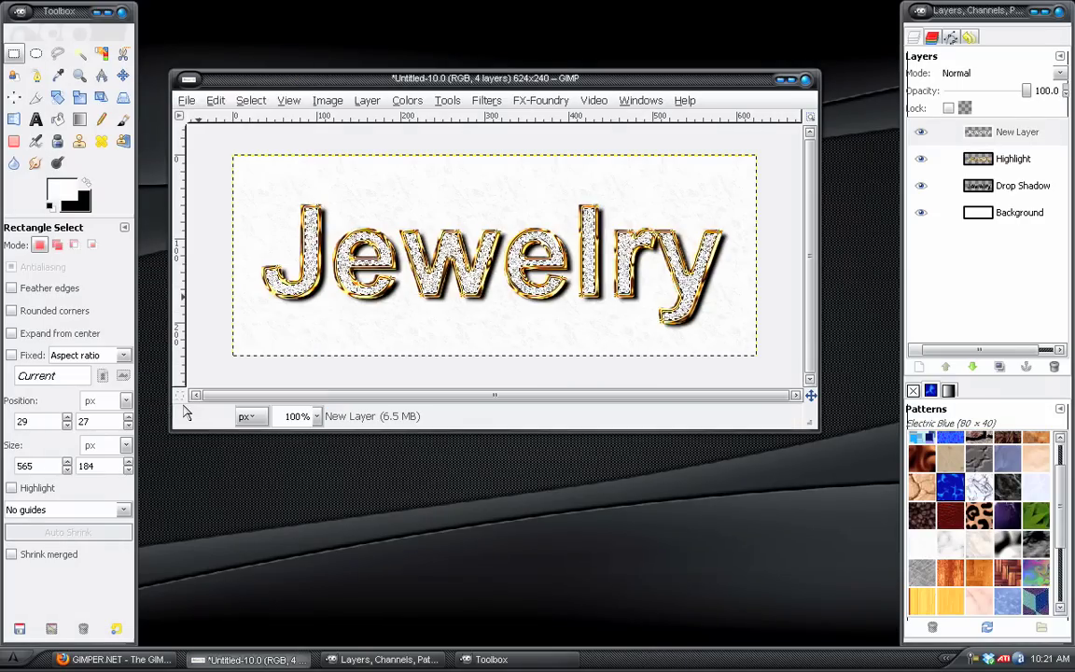
{"action": "left_click", "coordinate": [251, 101]}
{"action": "left_click", "coordinate": [281, 156]}
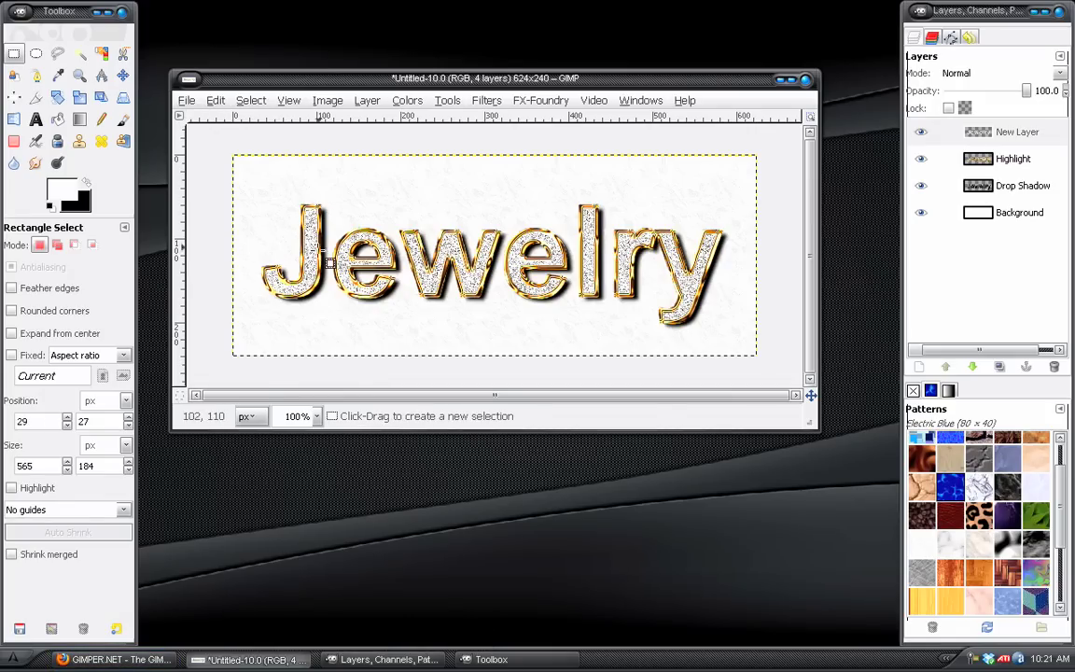
Step: Restore the letter selection and emboss the sparkle at Azimuth 108, Elevation 58.50, Depth 2
{"action": "left_click", "coordinate": [215, 100]}
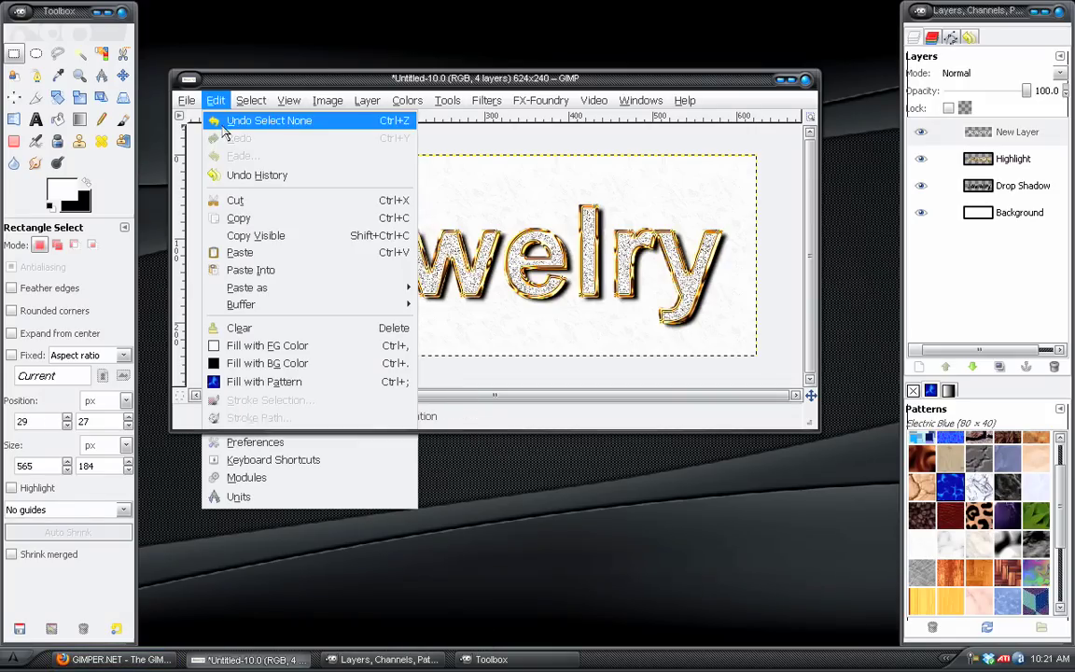
{"action": "left_click", "coordinate": [240, 120]}
{"action": "left_click", "coordinate": [486, 100]}
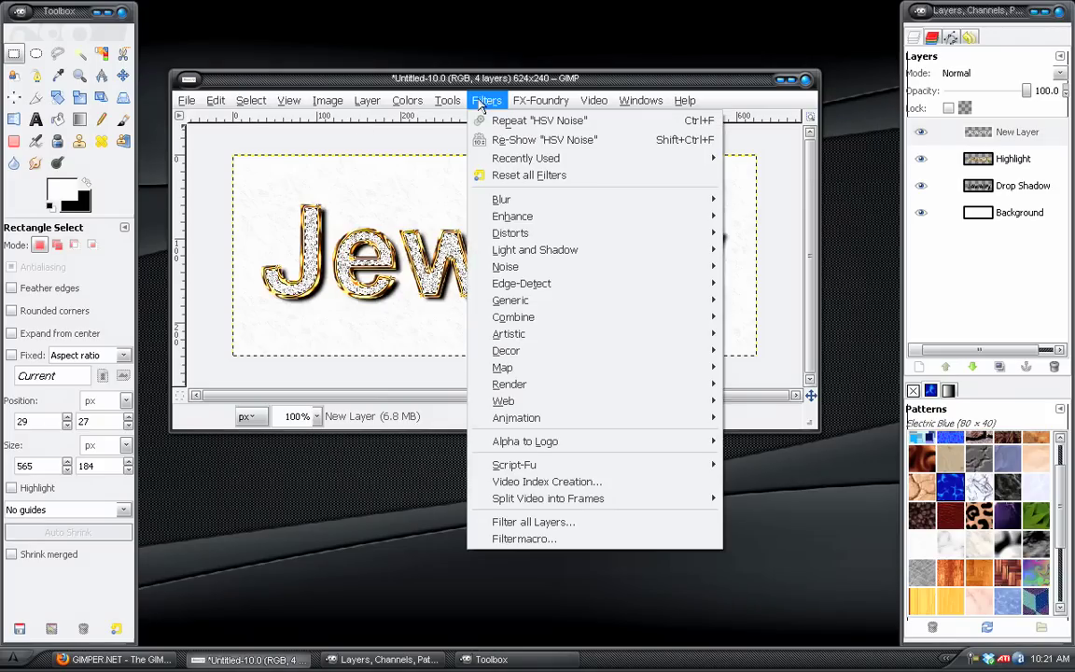
{"action": "mouse_move", "coordinate": [691, 232]}
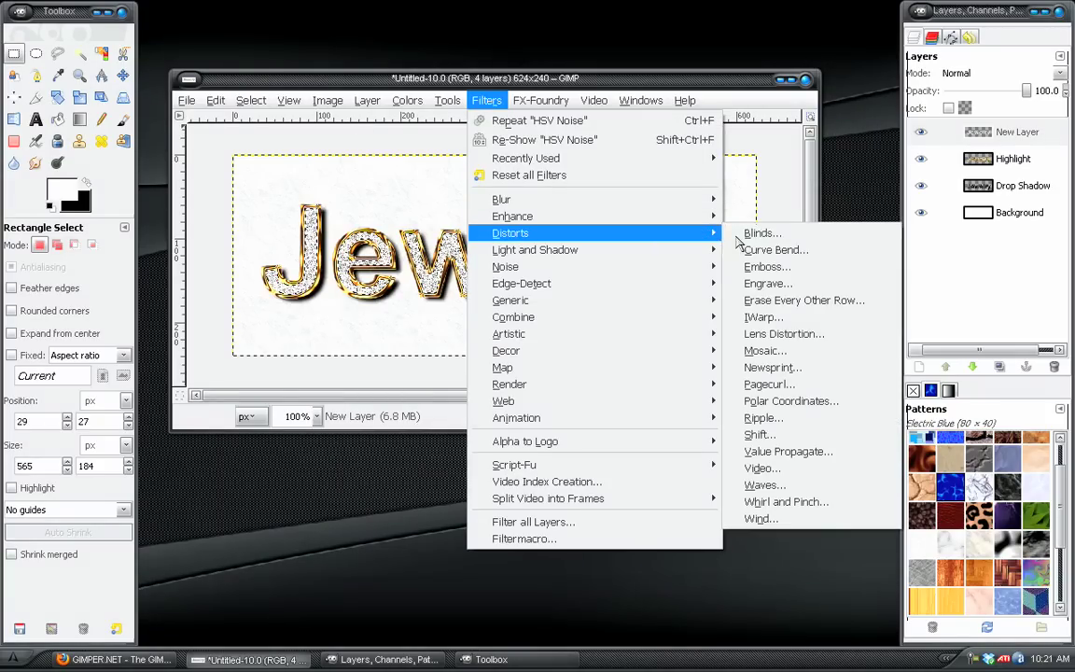
{"action": "left_click", "coordinate": [774, 276]}
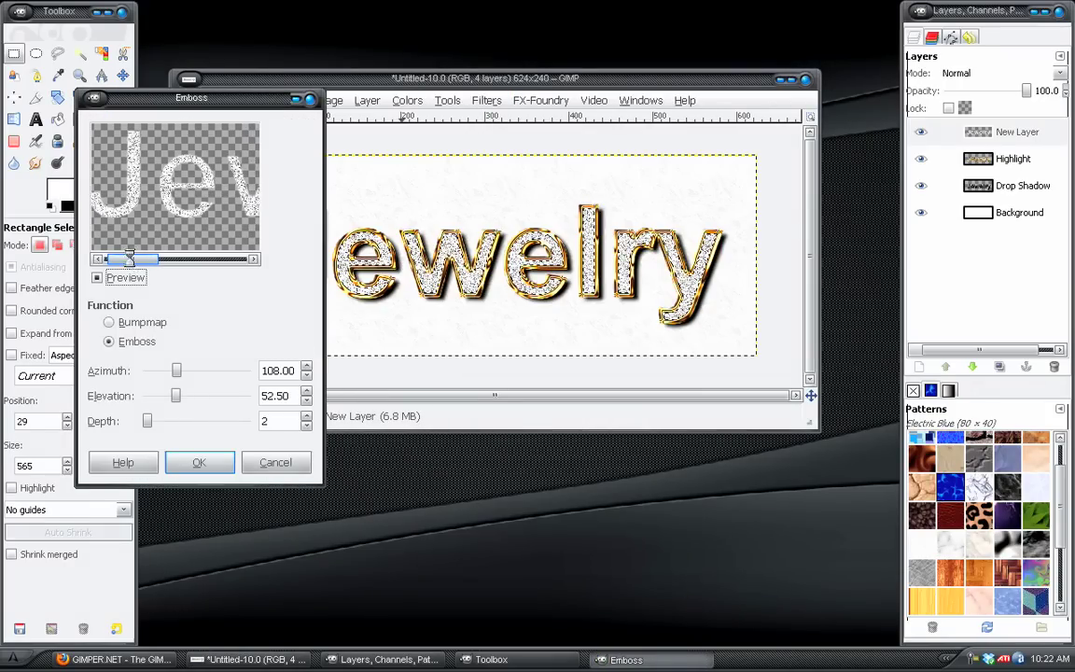
{"action": "left_click", "coordinate": [306, 416]}
{"action": "left_click", "coordinate": [306, 425]}
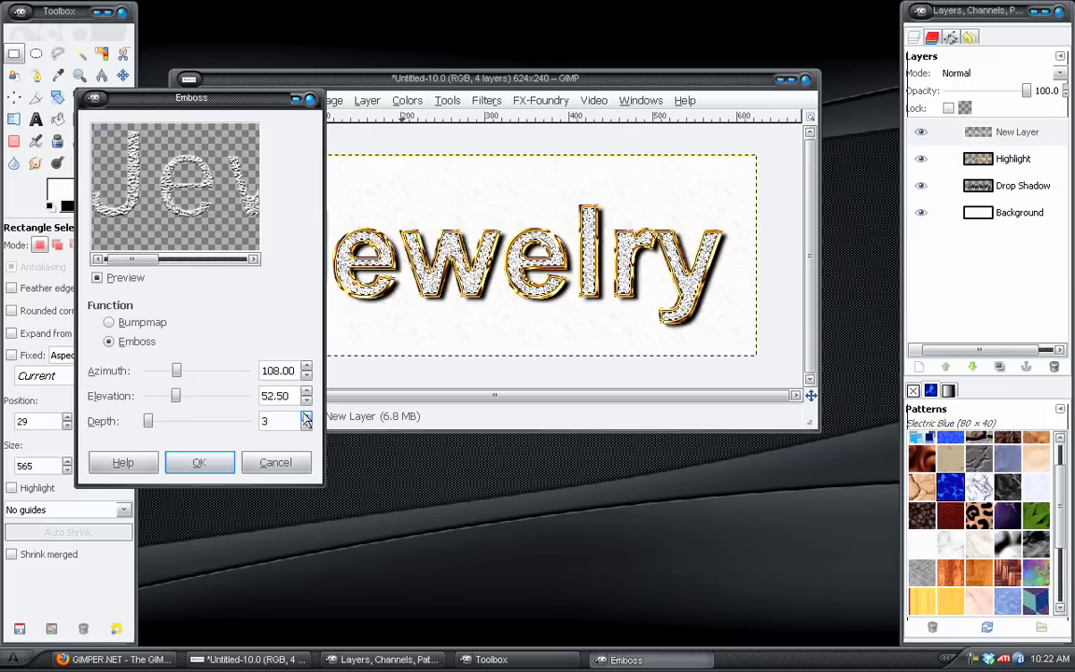
{"action": "left_click", "coordinate": [306, 426]}
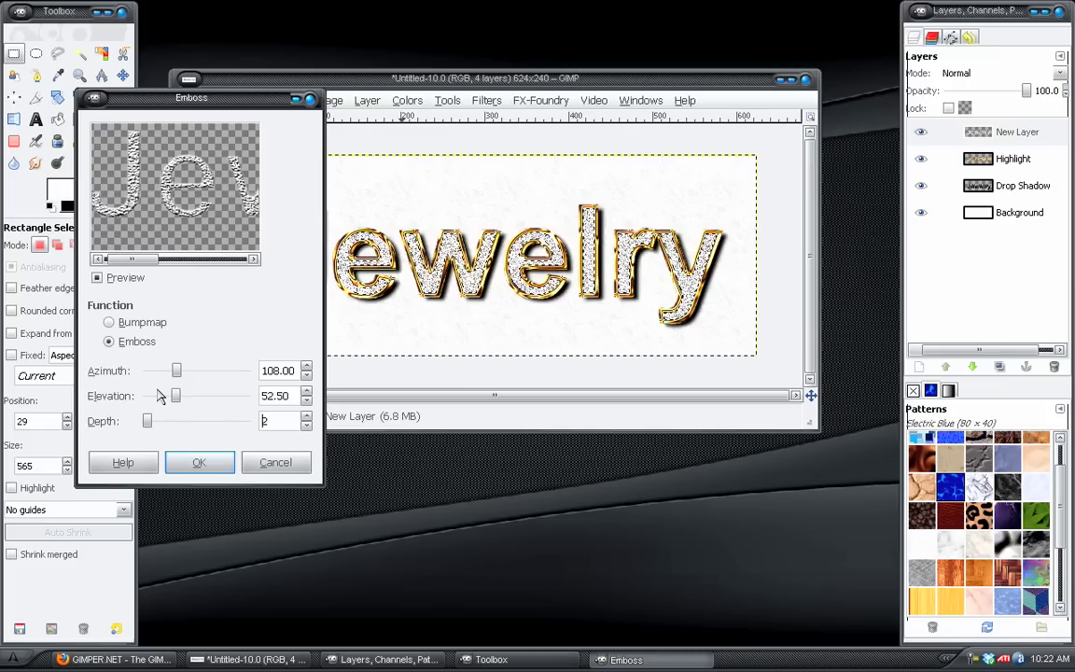
{"action": "mouse_move", "coordinate": [170, 396]}
{"action": "left_mouse_down"}
{"action": "mouse_move", "coordinate": [147, 395]}
{"action": "mouse_move", "coordinate": [238, 395]}
{"action": "mouse_move", "coordinate": [184, 395]}
{"action": "left_mouse_up"}
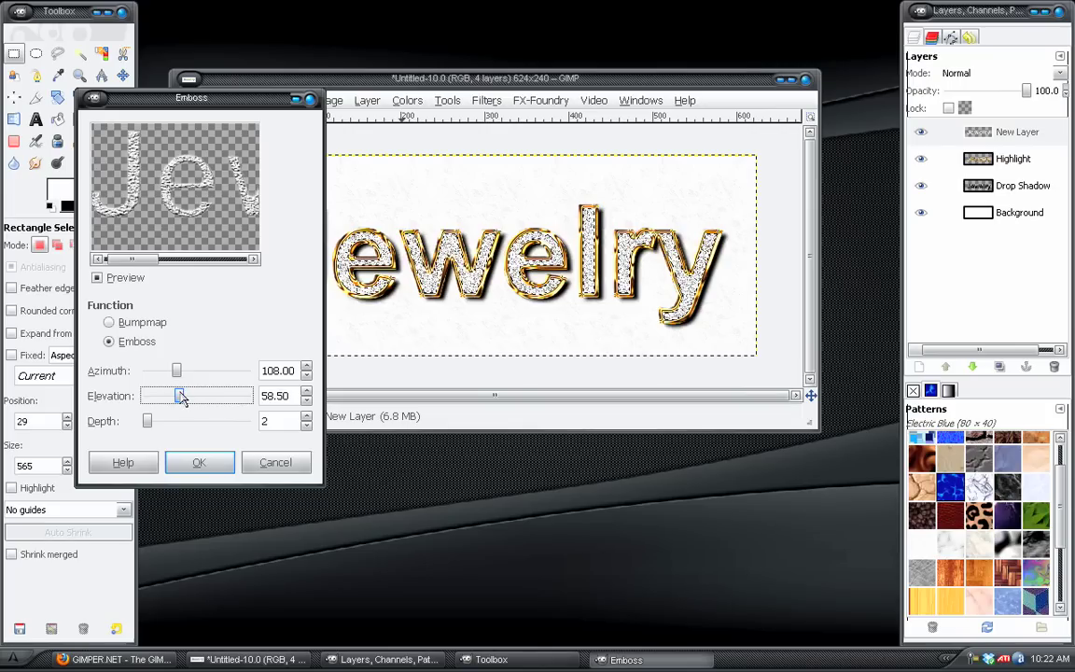
{"action": "left_click", "coordinate": [199, 463]}
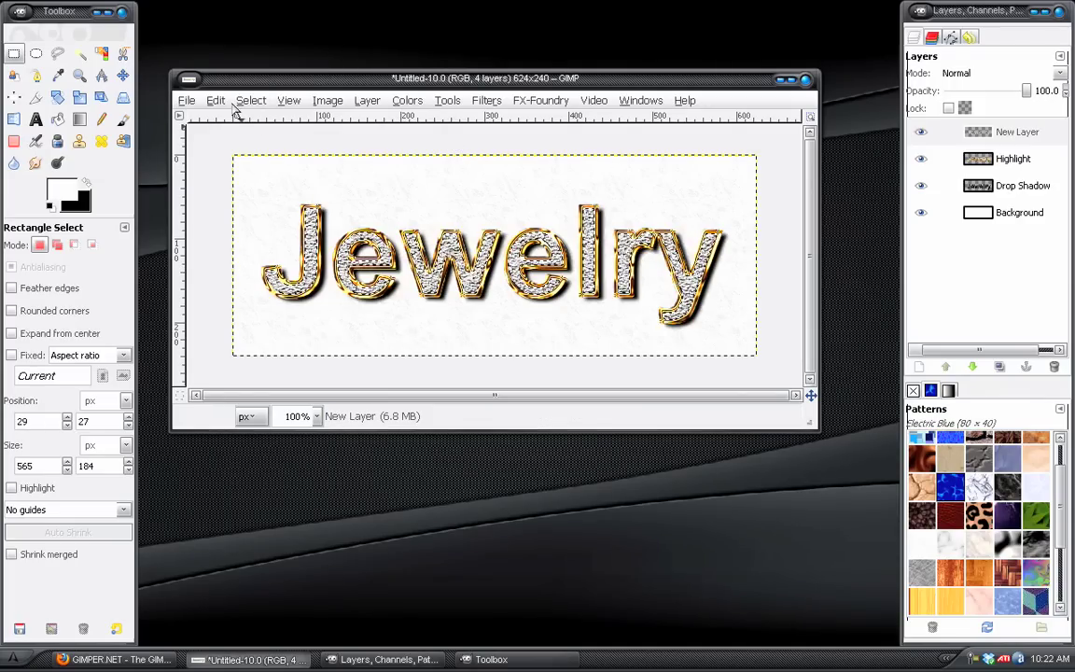
Step: Select the entire image
{"action": "left_click", "coordinate": [252, 100]}
{"action": "left_click", "coordinate": [262, 124]}
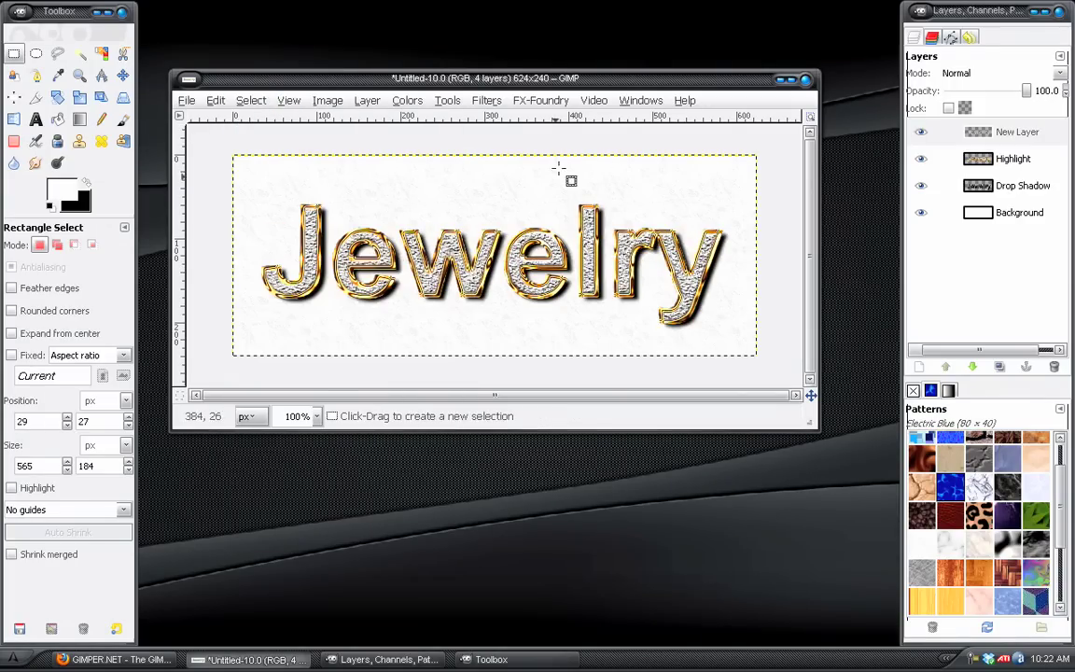
{"action": "left_click", "coordinate": [487, 100]}
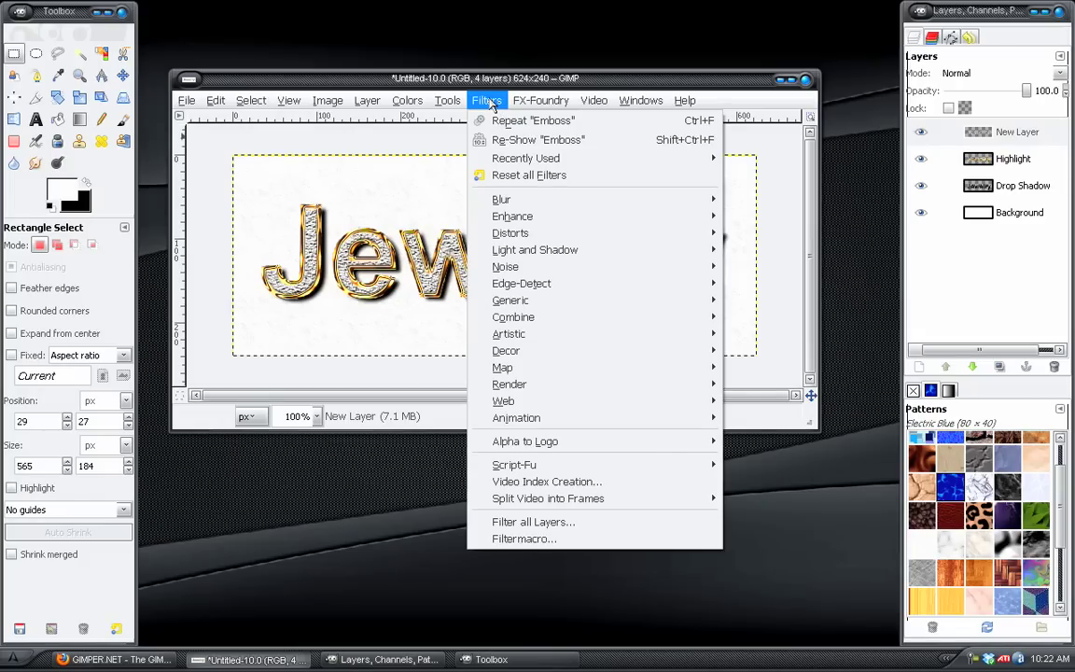
Step: Bump-map the image using the sparkle layer as an inverted Linear map, Azimuth 135, Elevation 45, Depth 2
{"action": "mouse_move", "coordinate": [653, 368]}
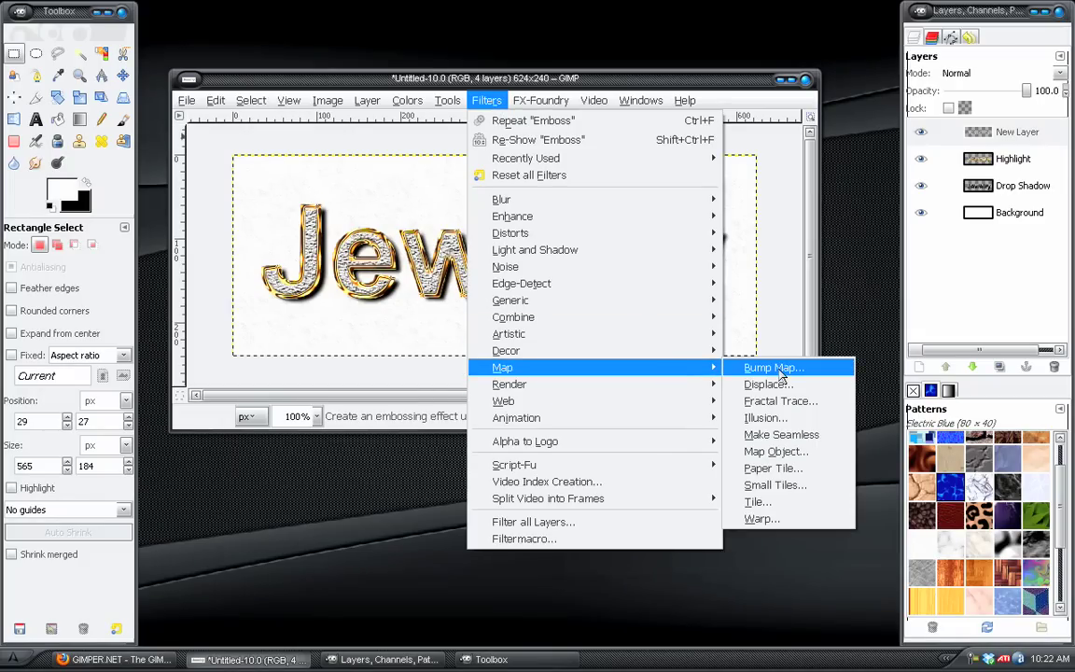
{"action": "left_click", "coordinate": [784, 373]}
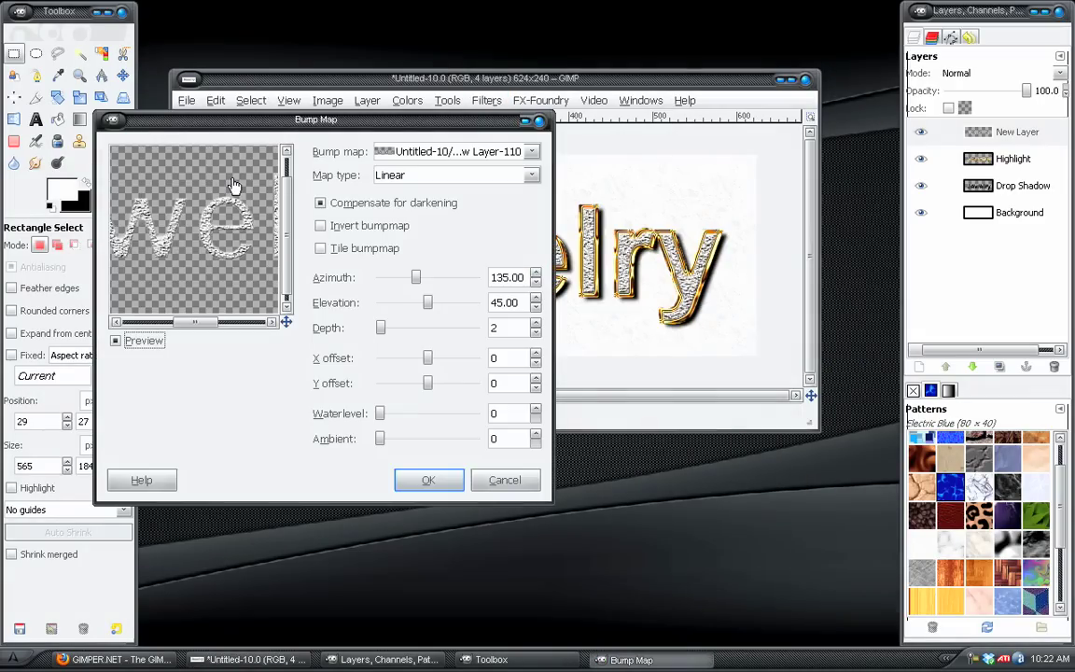
{"action": "left_click", "coordinate": [449, 155]}
{"action": "left_click", "coordinate": [450, 151]}
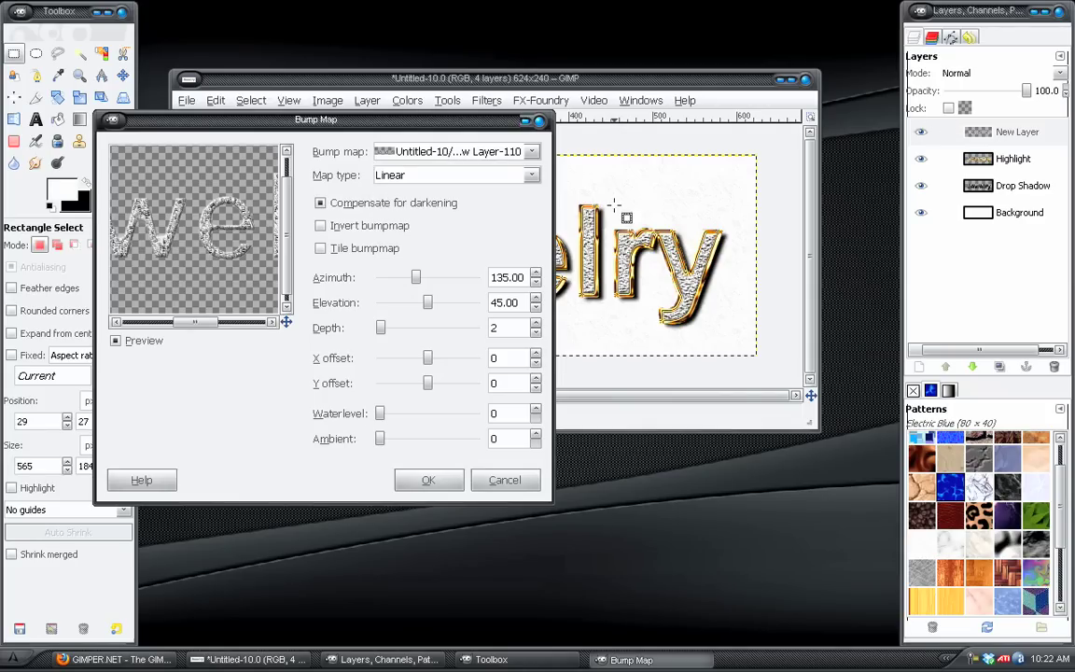
{"action": "left_click_drag", "start_coordinate": [211, 322], "coordinate": [187, 325]}
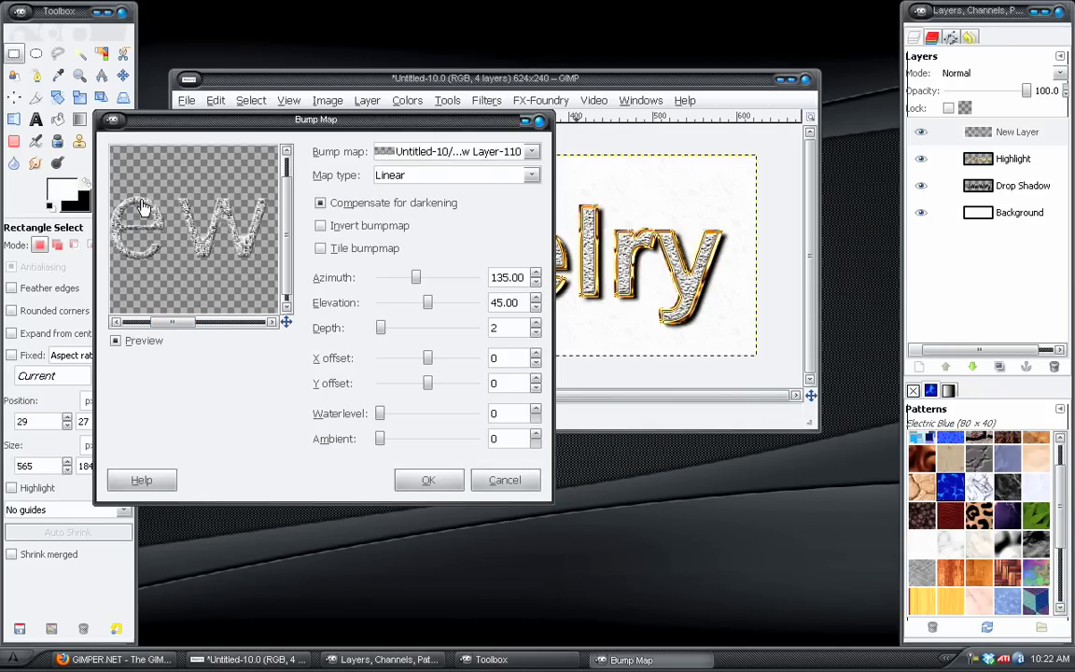
{"action": "left_click", "coordinate": [322, 228]}
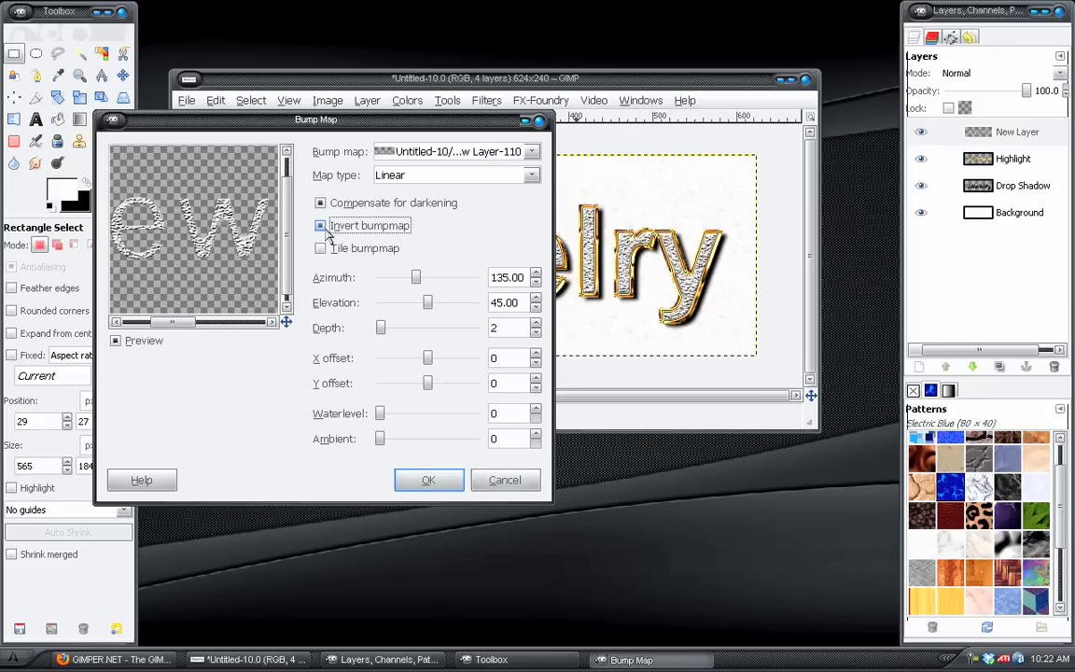
{"action": "left_click_drag", "start_coordinate": [184, 331], "coordinate": [211, 328]}
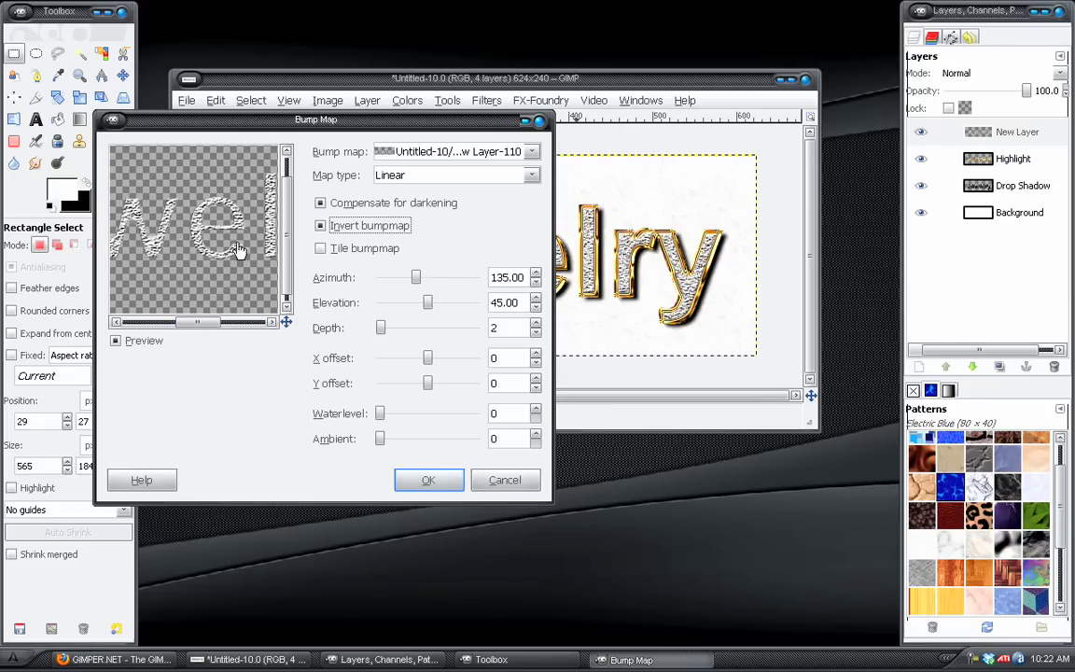
{"action": "left_click", "coordinate": [413, 486]}
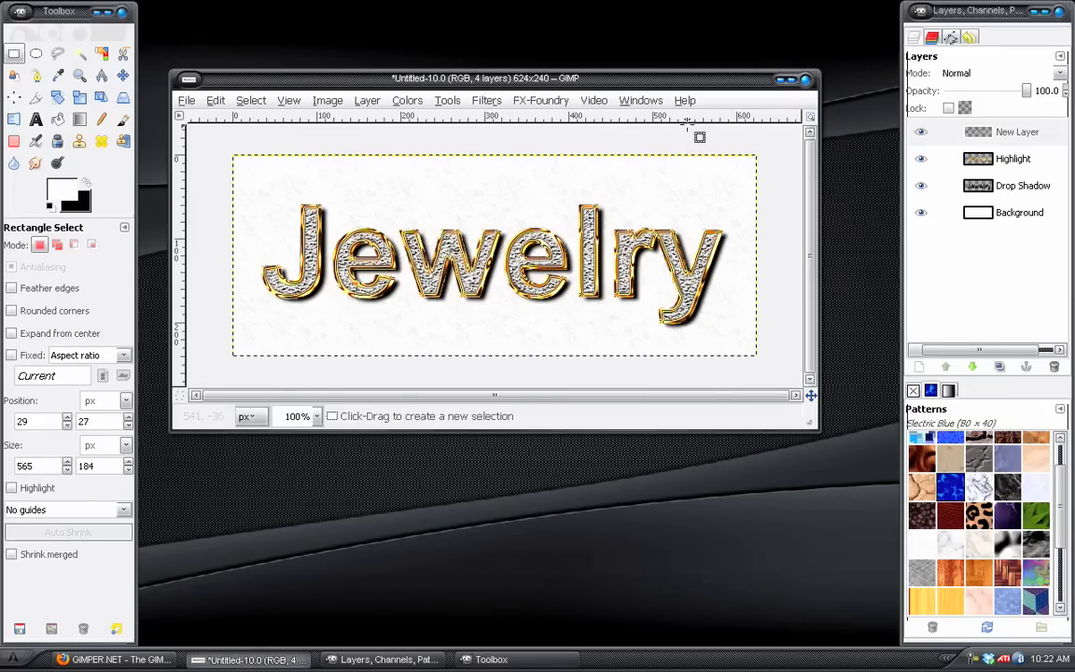
Step: Rename the New Layer to 'stone'
{"action": "double_click", "coordinate": [1018, 133]}
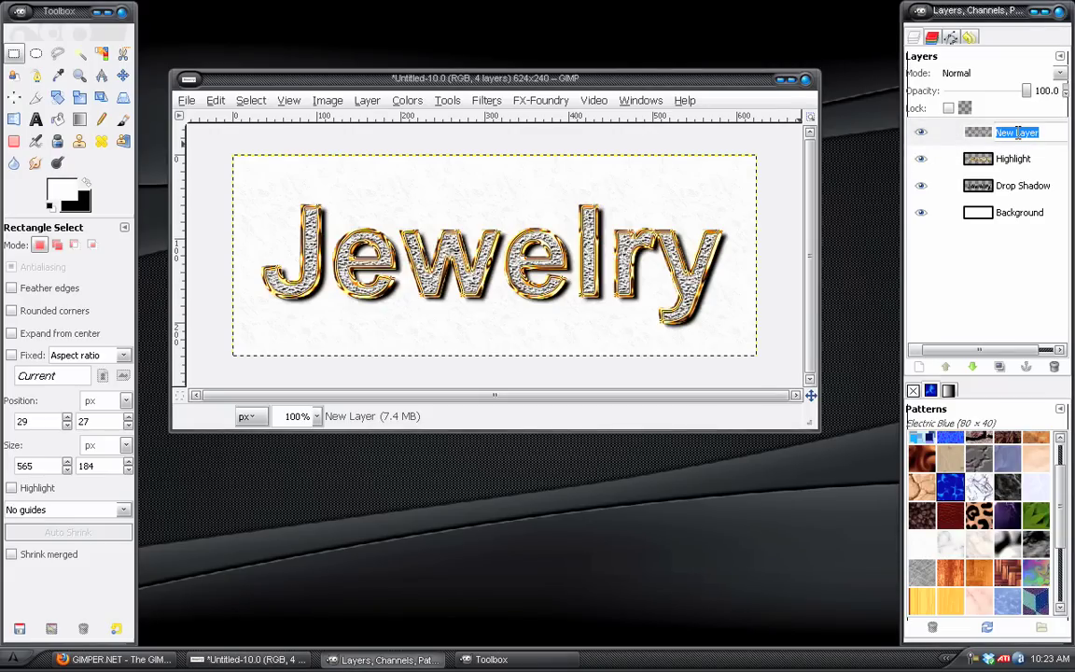
{"action": "type", "text": "stone"}
{"action": "key", "text": "Return"}
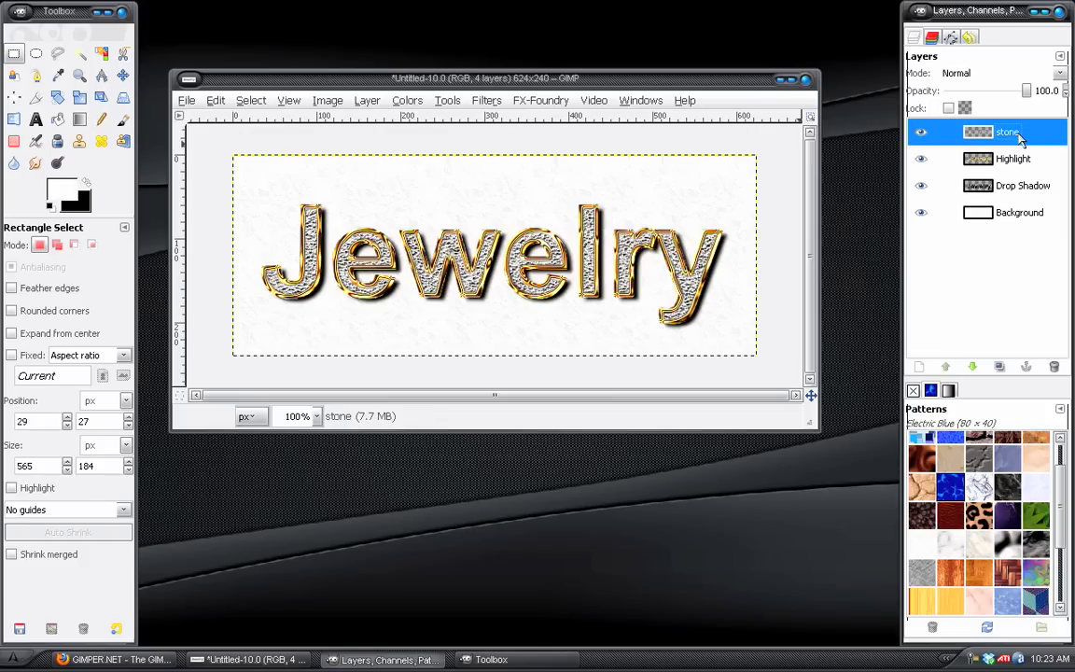
Step: Rename the Highlight layer to 'gold' and make the stone layer active again
{"action": "left_click", "coordinate": [1020, 162]}
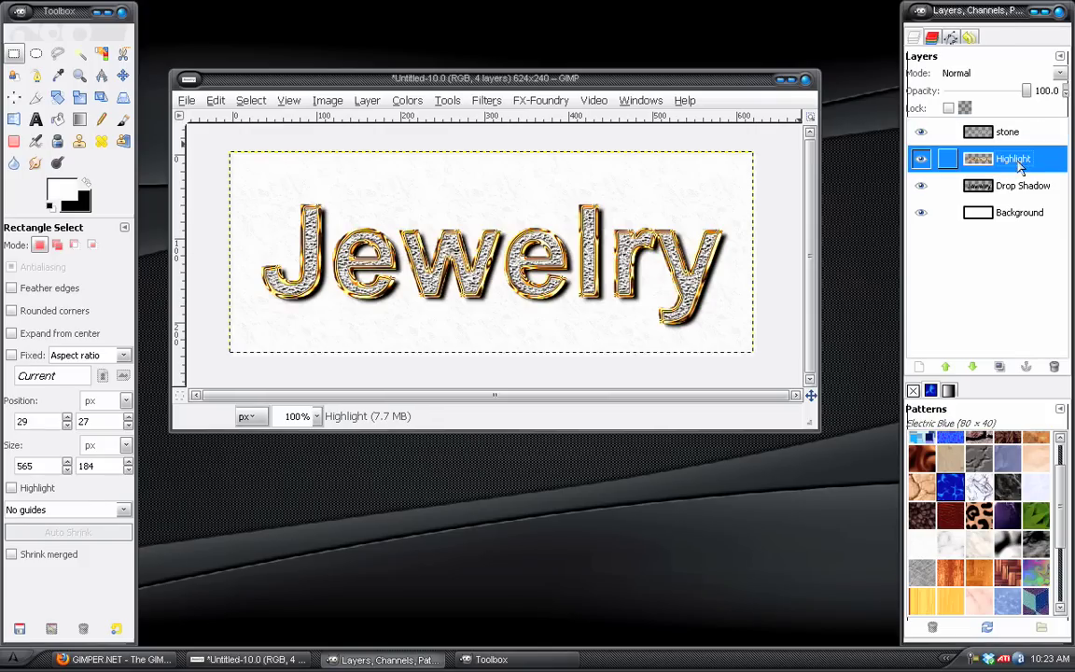
{"action": "double_click", "coordinate": [1017, 160]}
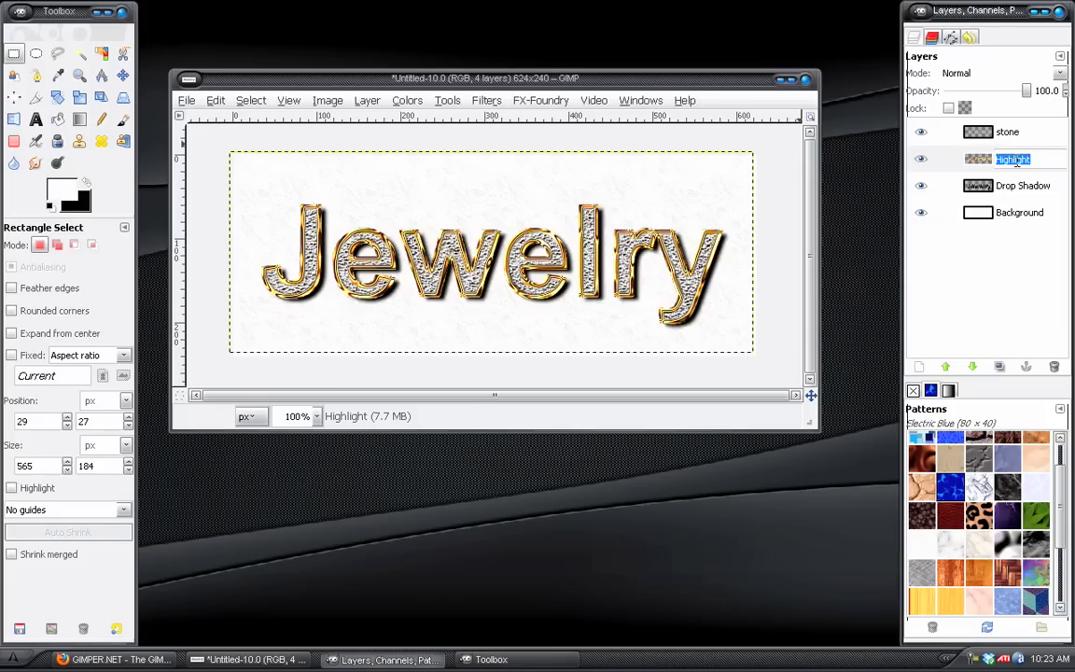
{"action": "type", "text": "gold"}
{"action": "key", "text": "Return"}
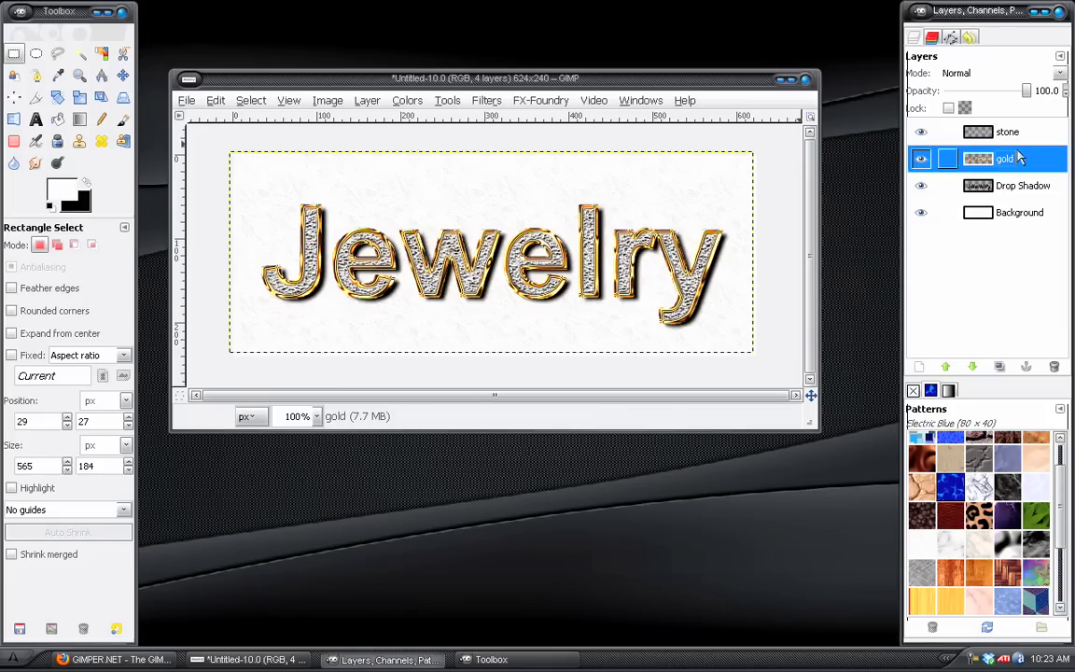
{"action": "left_click", "coordinate": [1012, 133]}
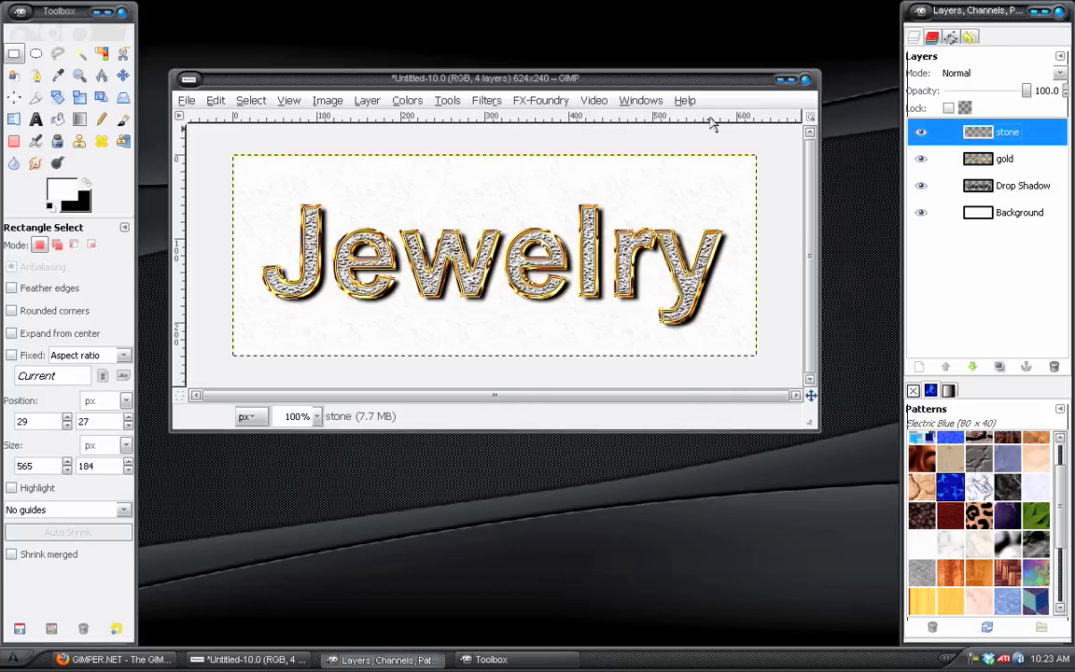
Step: Select the Jewelry letter shapes with Alpha to Selection and add a new empty layer
{"action": "left_click", "coordinate": [365, 100]}
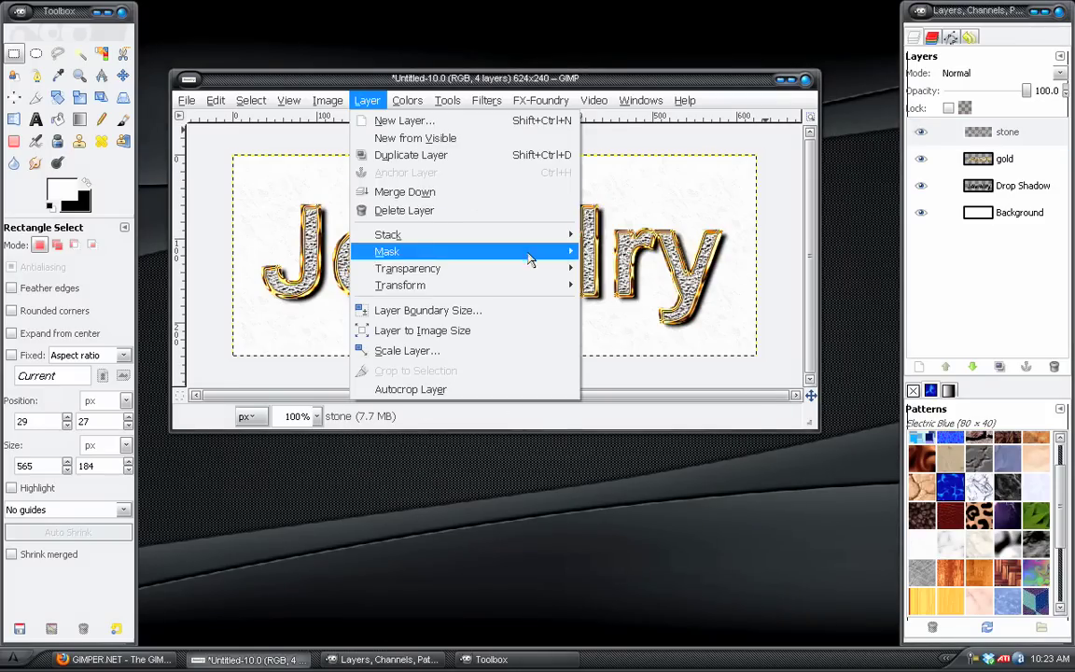
{"action": "mouse_move", "coordinate": [503, 269]}
{"action": "left_click", "coordinate": [670, 369]}
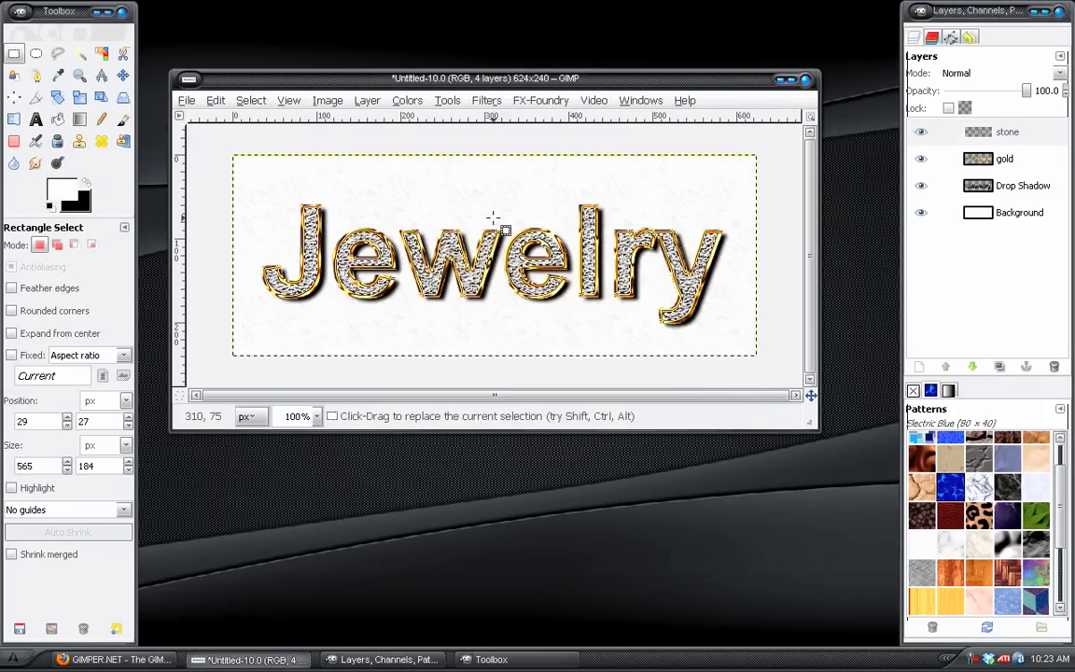
{"action": "left_click", "coordinate": [362, 103]}
{"action": "left_click", "coordinate": [363, 118]}
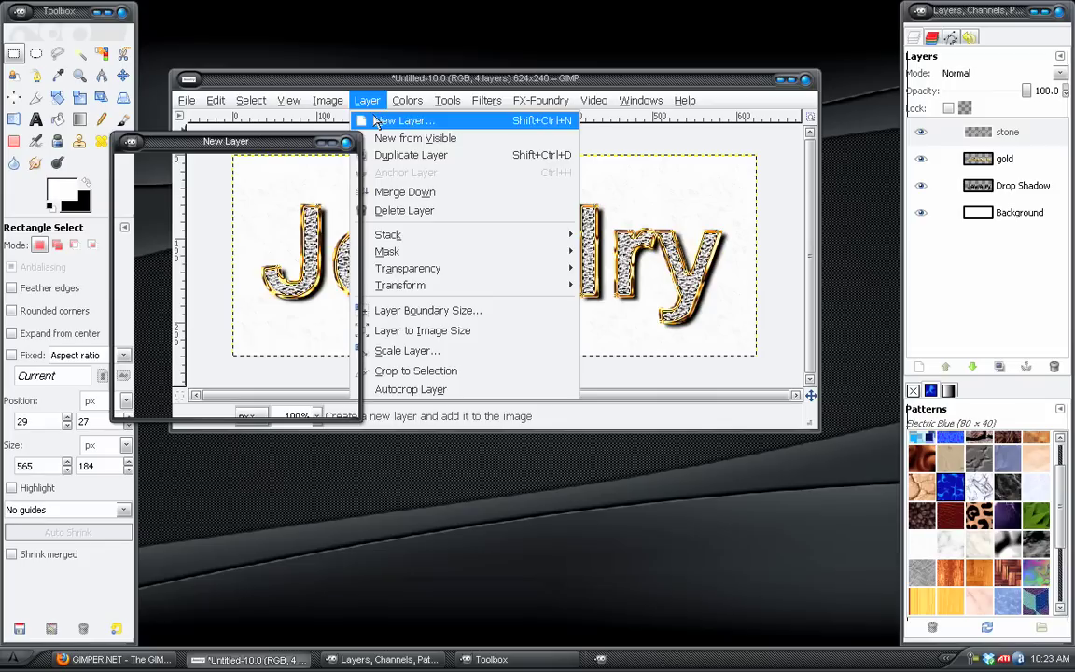
{"action": "left_click", "coordinate": [235, 396]}
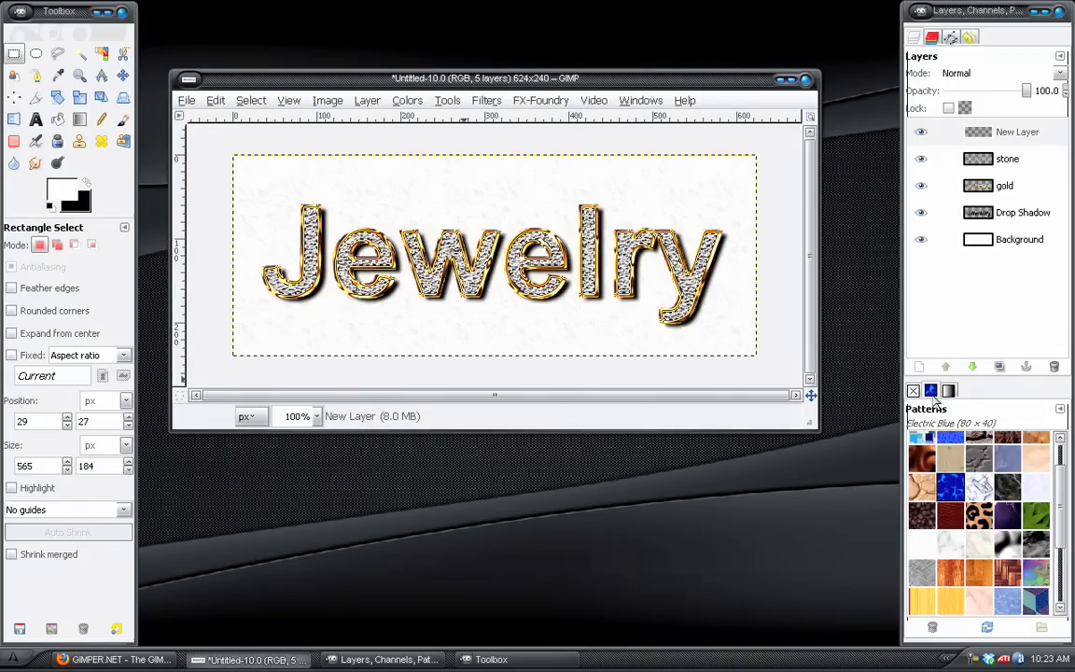
Step: Fill the letter selection with the Electric Blue pattern, then select none
{"action": "left_click", "coordinate": [949, 496]}
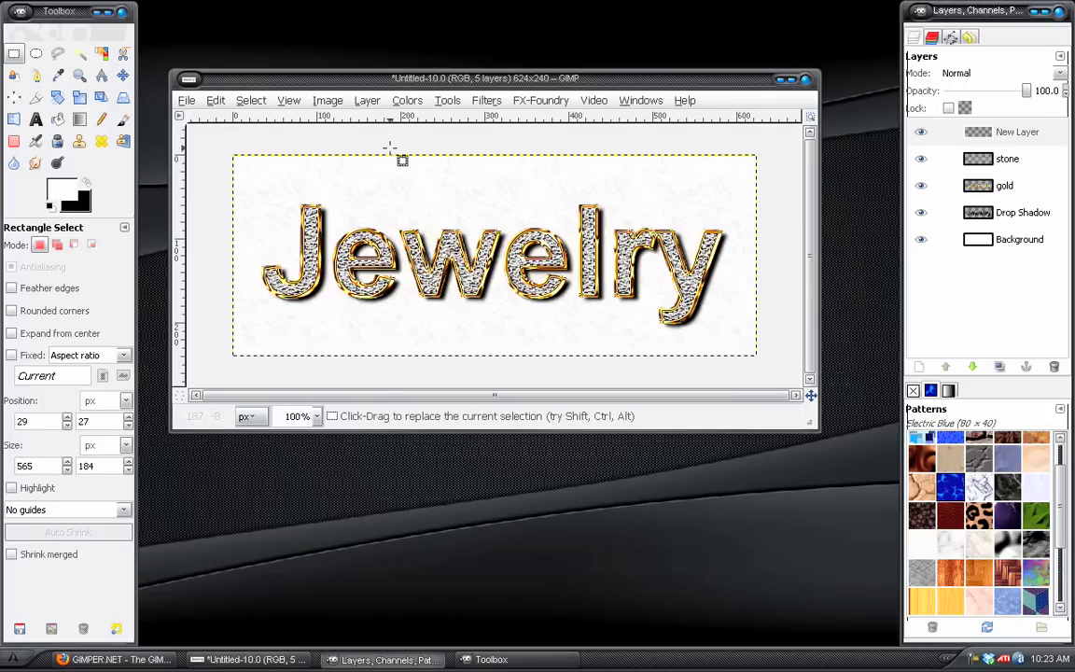
{"action": "left_click", "coordinate": [215, 101]}
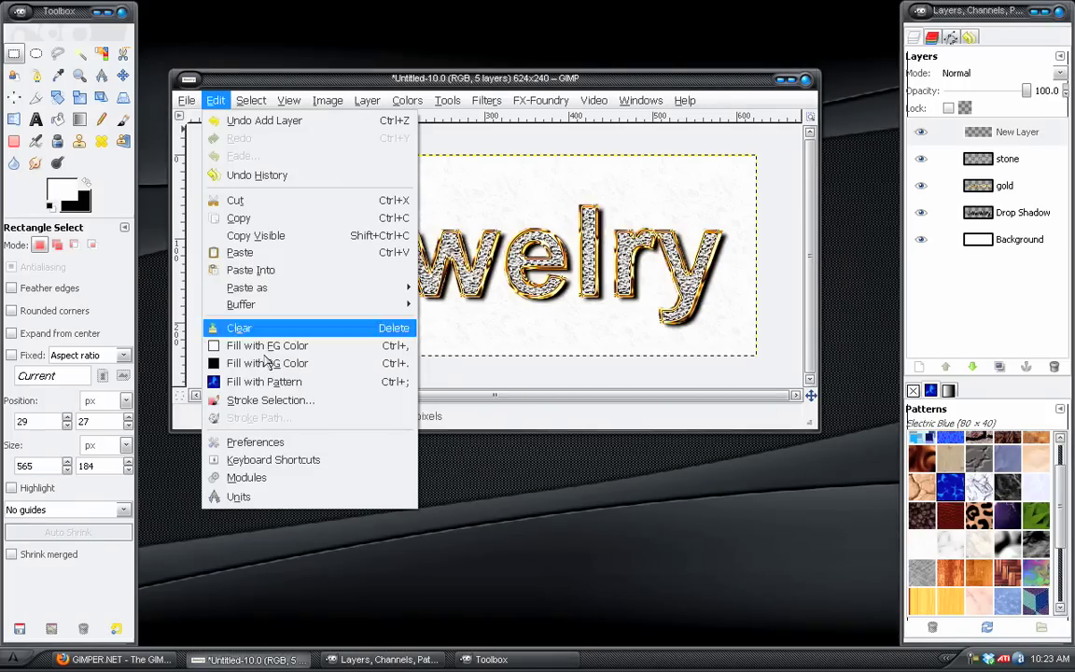
{"action": "left_click", "coordinate": [268, 388]}
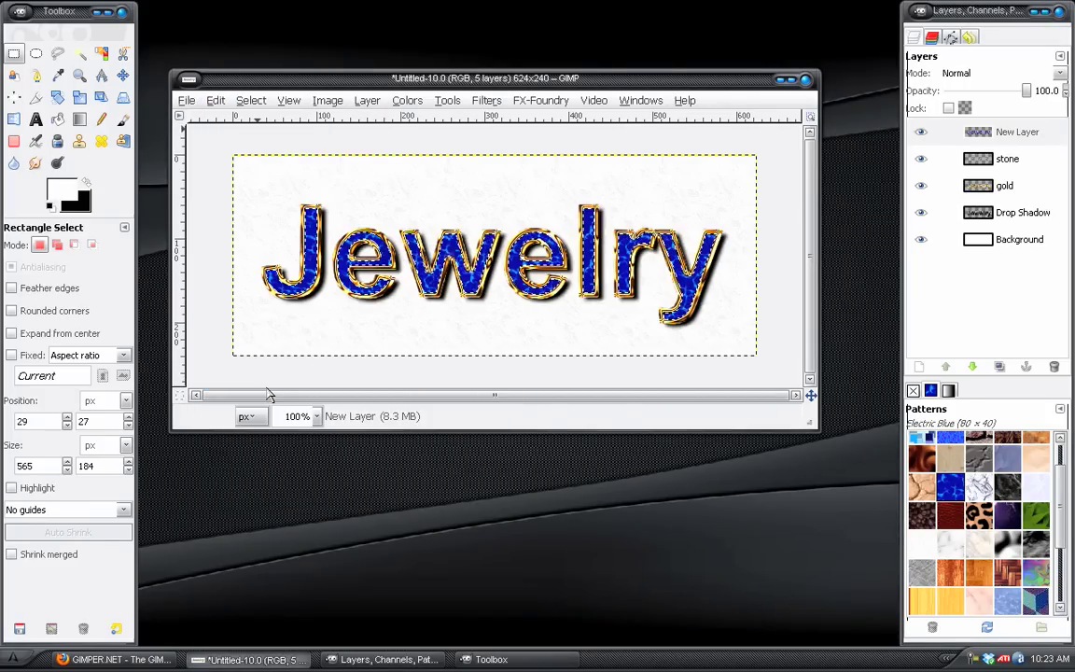
{"action": "left_click", "coordinate": [250, 101]}
{"action": "left_click", "coordinate": [266, 141]}
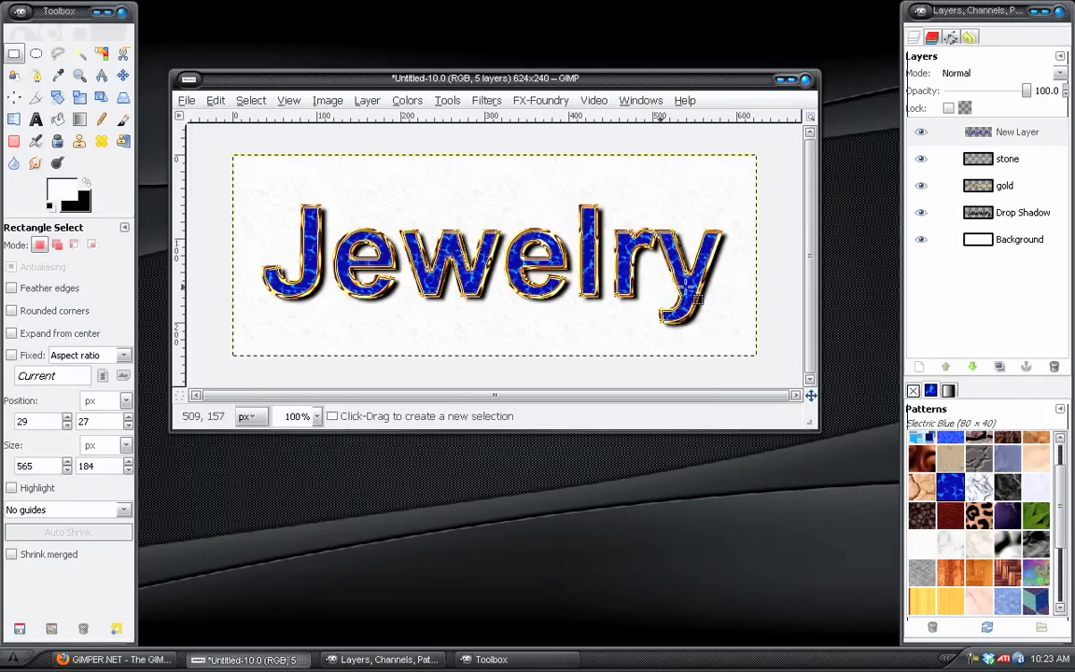
Step: Desaturate the blue pattern fill to grey
{"action": "left_click", "coordinate": [406, 101]}
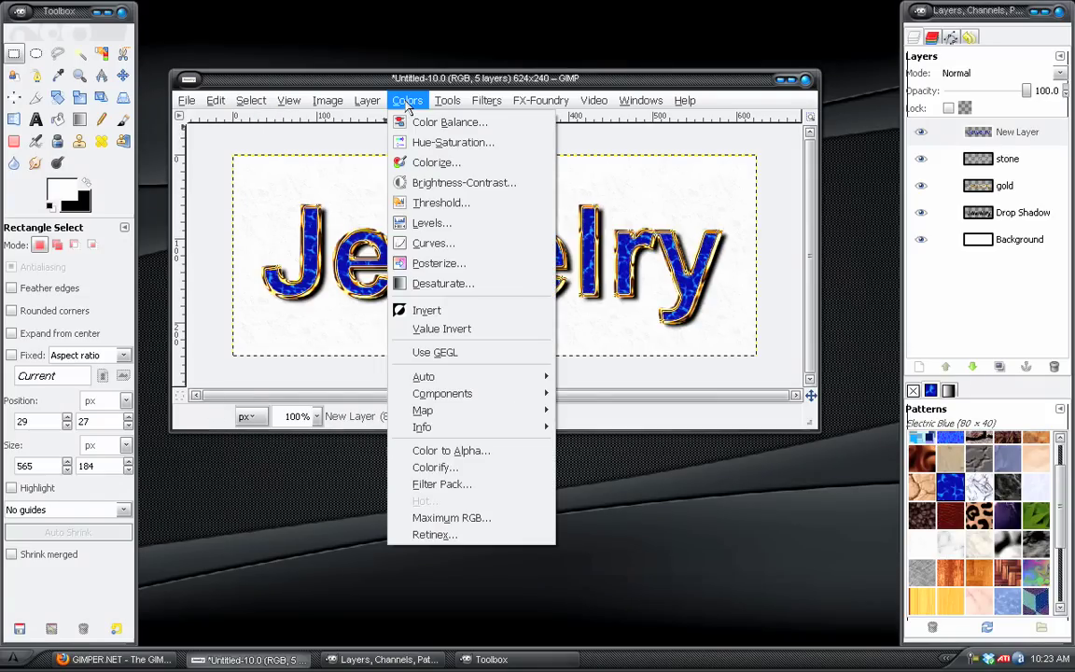
{"action": "left_click", "coordinate": [457, 284]}
{"action": "left_click", "coordinate": [270, 293]}
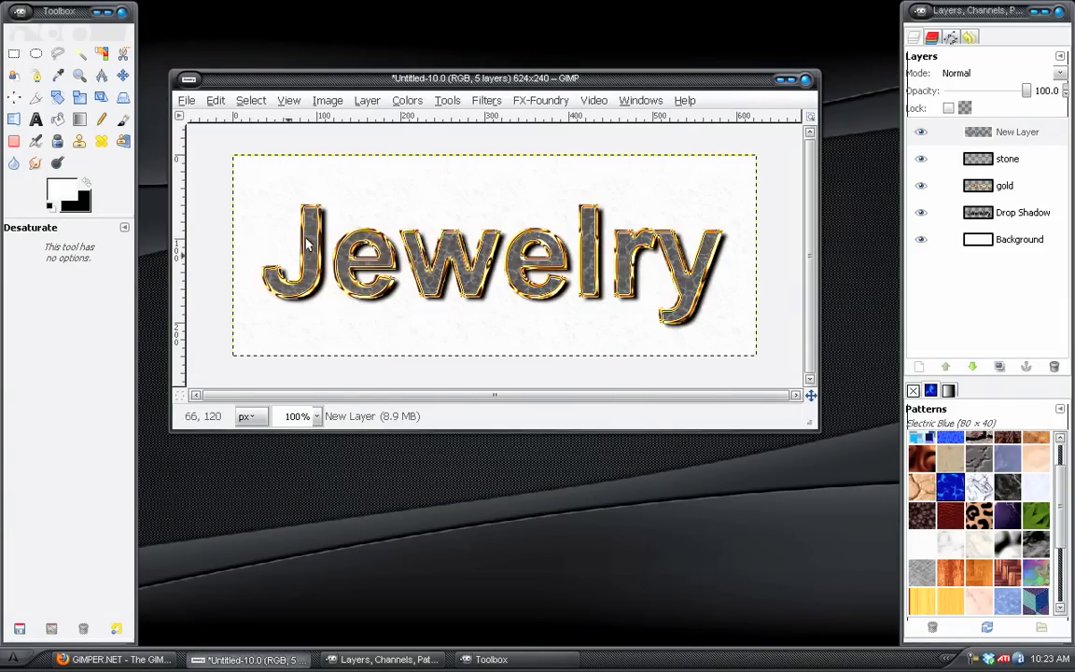
Step: Brighten the grey fill with Levels: input white 90, gamma 0.28
{"action": "left_click", "coordinate": [408, 101]}
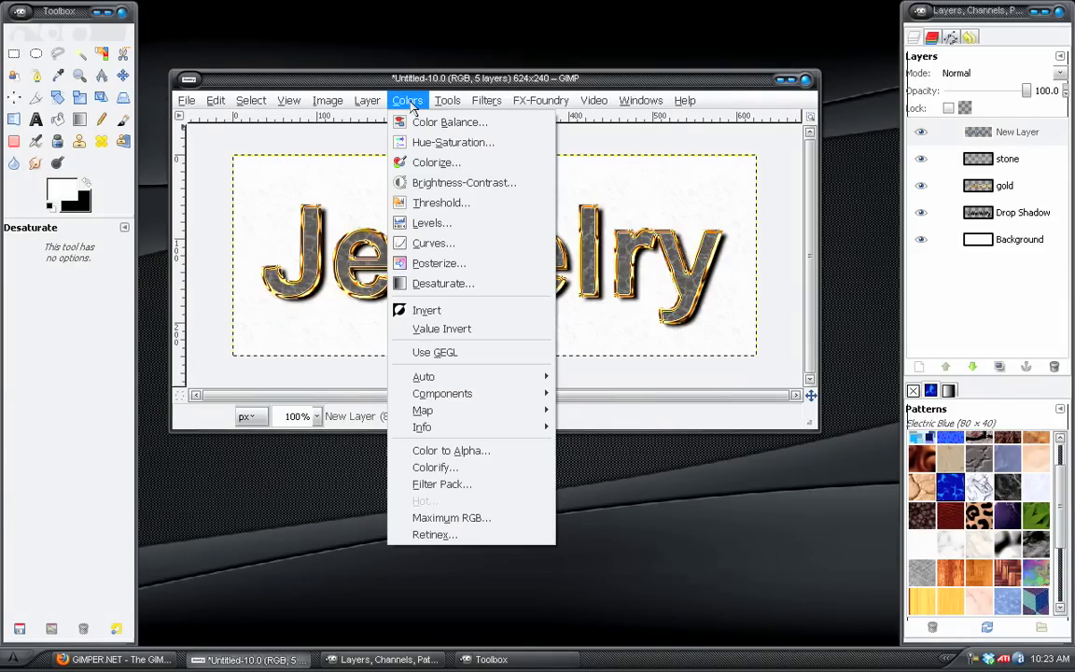
{"action": "left_click", "coordinate": [431, 223]}
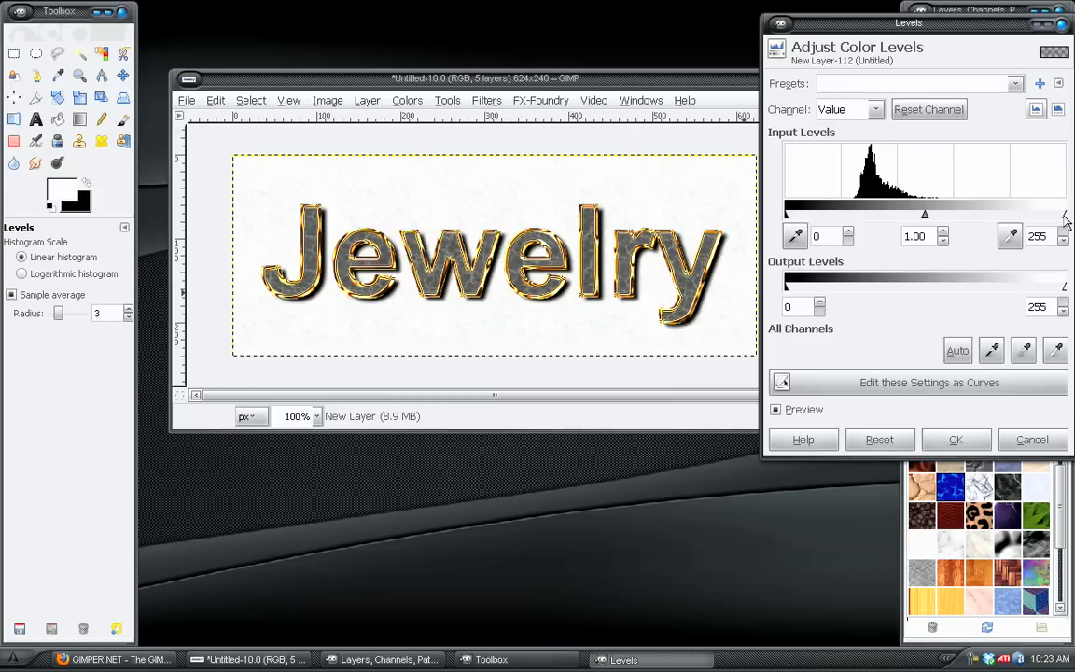
{"action": "mouse_move", "coordinate": [1066, 219]}
{"action": "left_mouse_down"}
{"action": "mouse_move", "coordinate": [856, 219]}
{"action": "mouse_move", "coordinate": [865, 222]}
{"action": "left_mouse_up"}
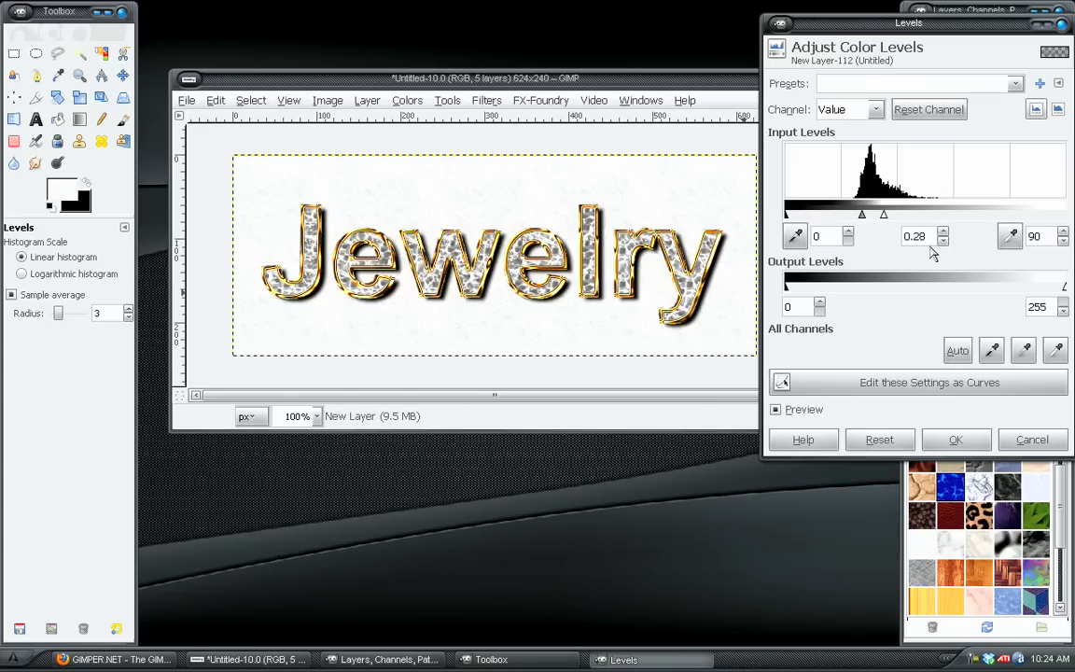
Step: Apply the Levels change and set the top New Layer to Hard light mode
{"action": "left_click", "coordinate": [959, 439]}
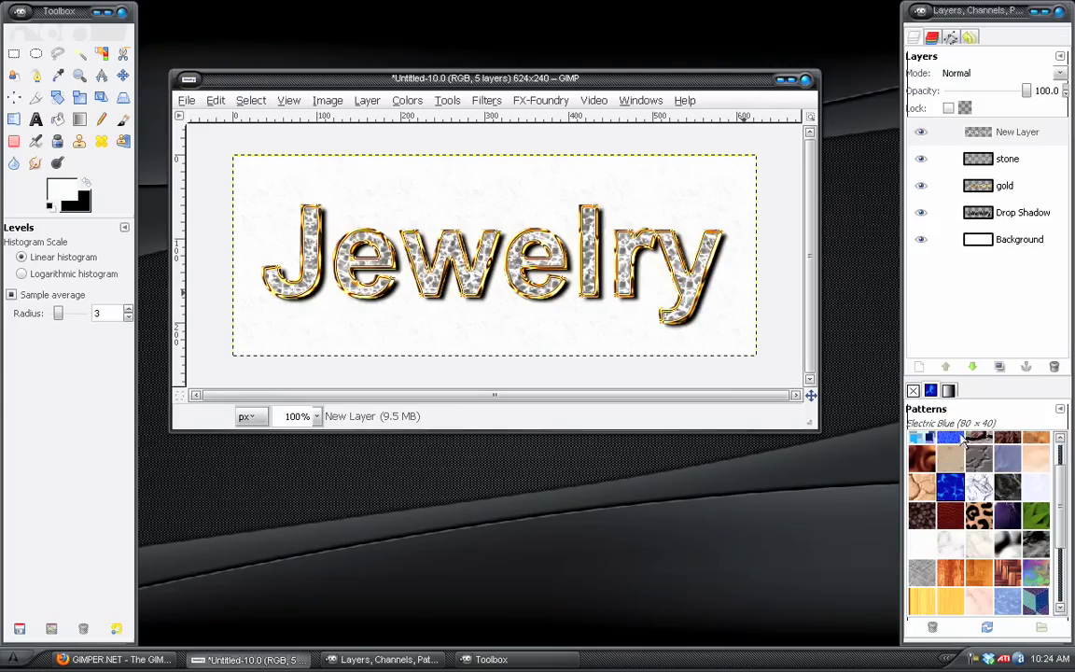
{"action": "left_click", "coordinate": [920, 133]}
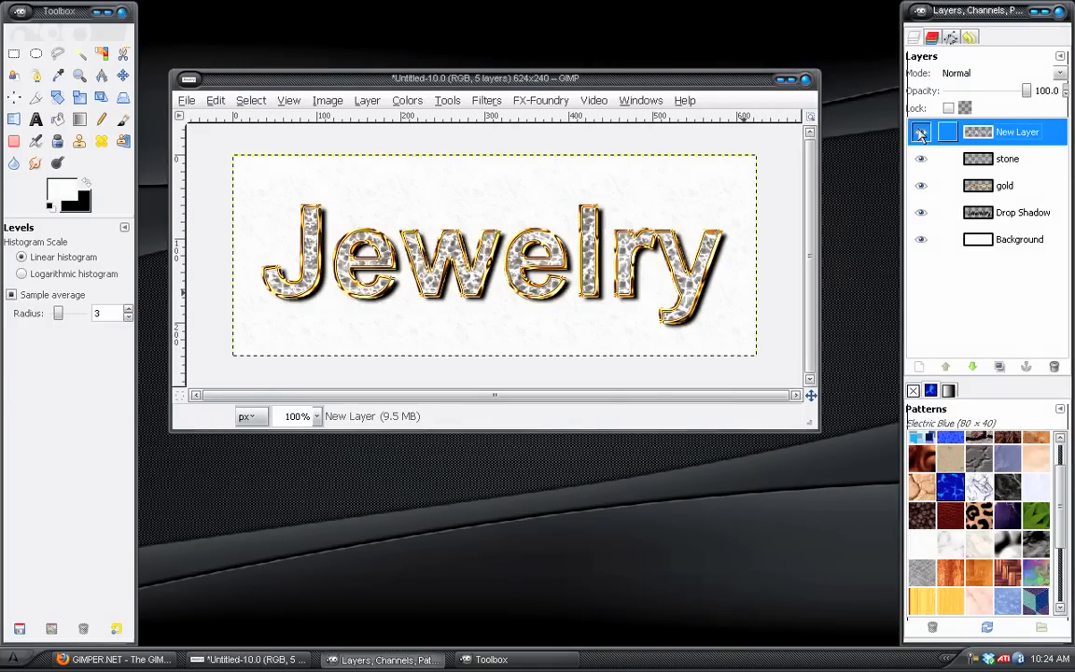
{"action": "left_click", "coordinate": [975, 75]}
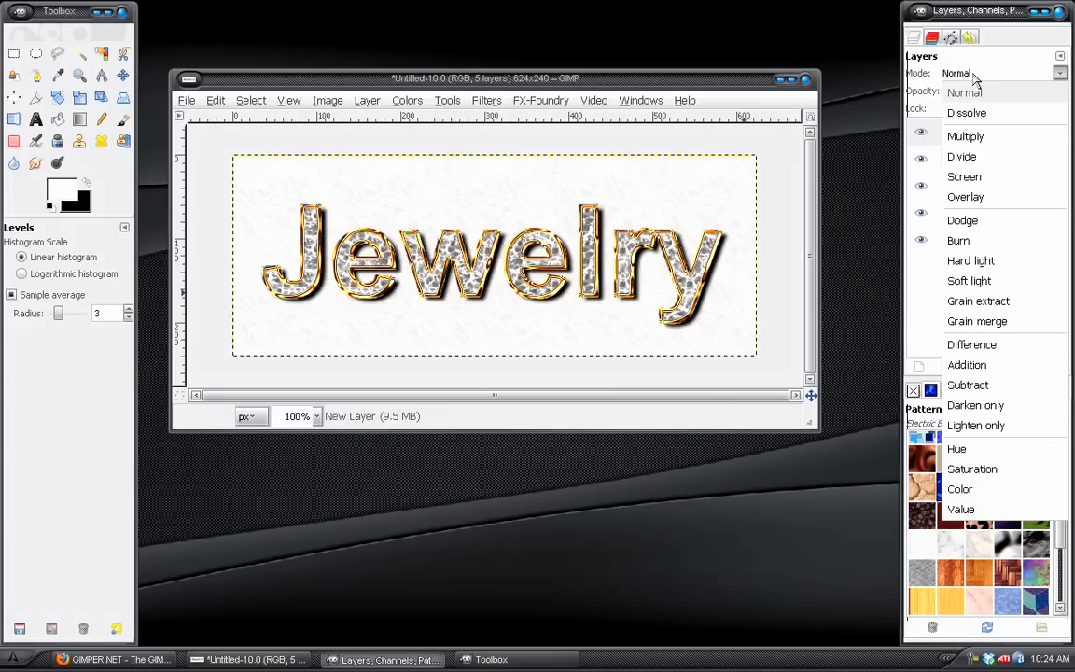
{"action": "left_click", "coordinate": [972, 260]}
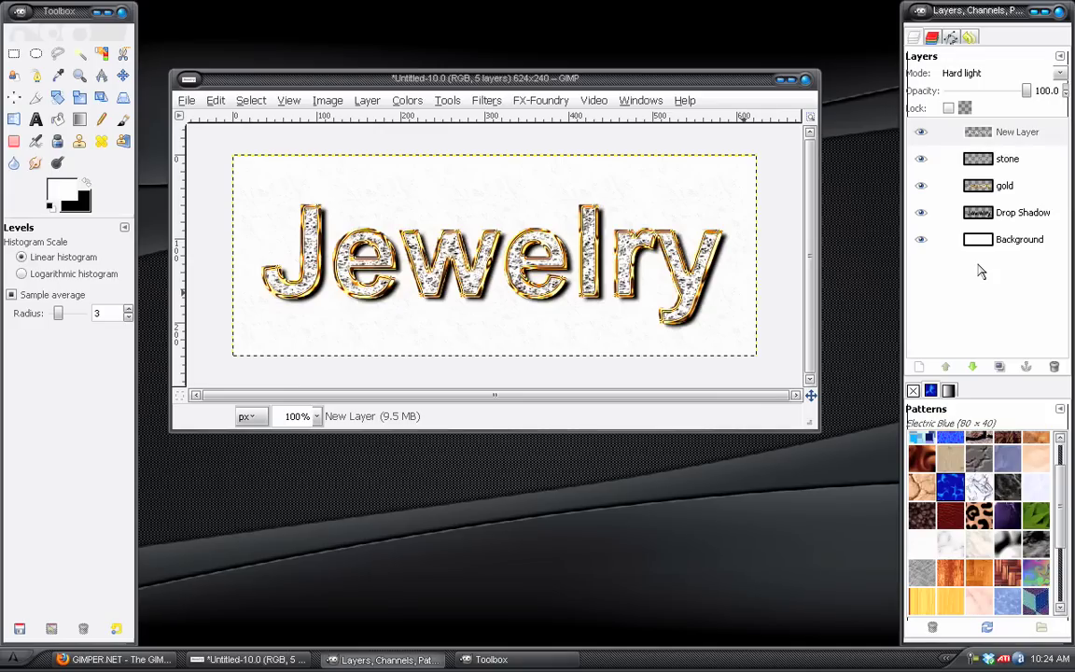
Step: Toggle the texture and stone layers' visibility to compare the letter fill
{"action": "left_click", "coordinate": [928, 159]}
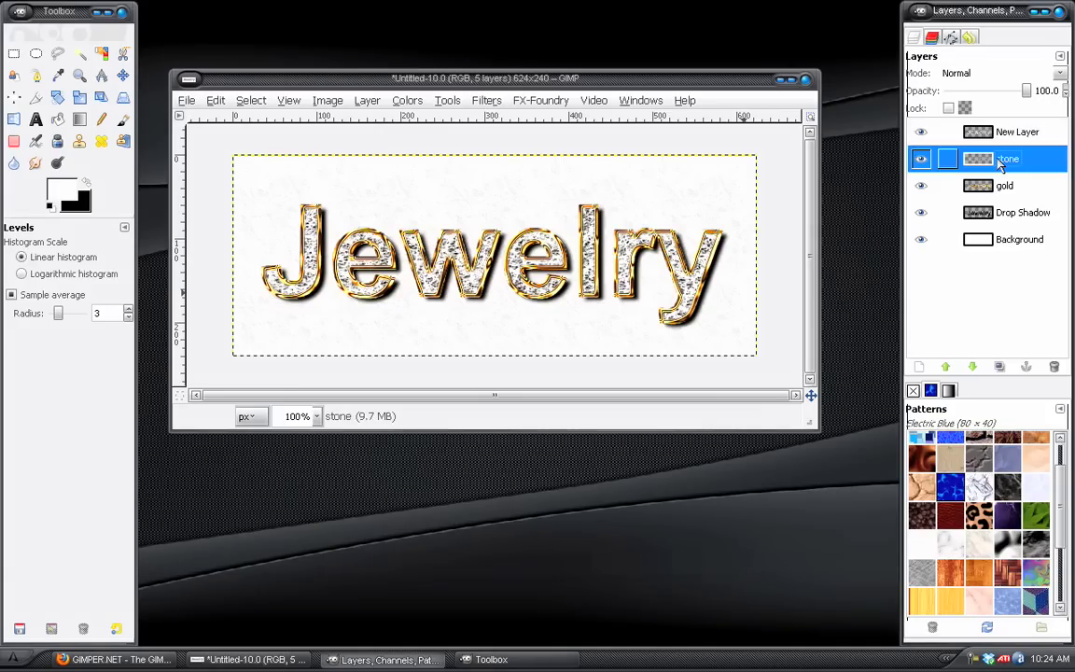
{"action": "left_click", "coordinate": [921, 133]}
{"action": "left_click", "coordinate": [920, 132]}
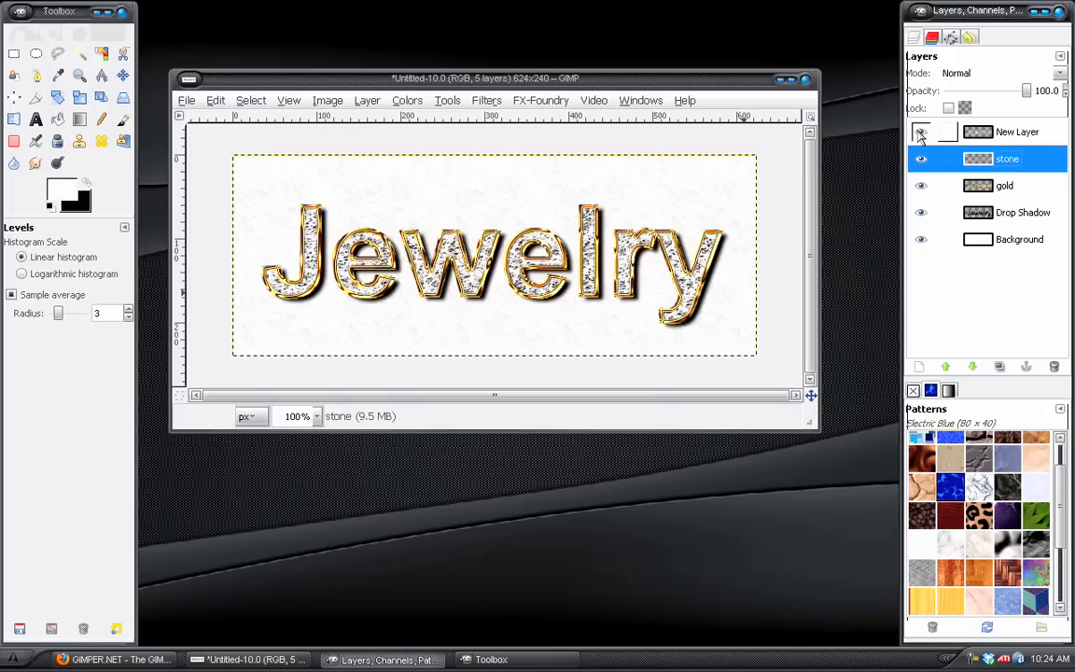
{"action": "left_click", "coordinate": [921, 132]}
{"action": "left_click", "coordinate": [921, 159]}
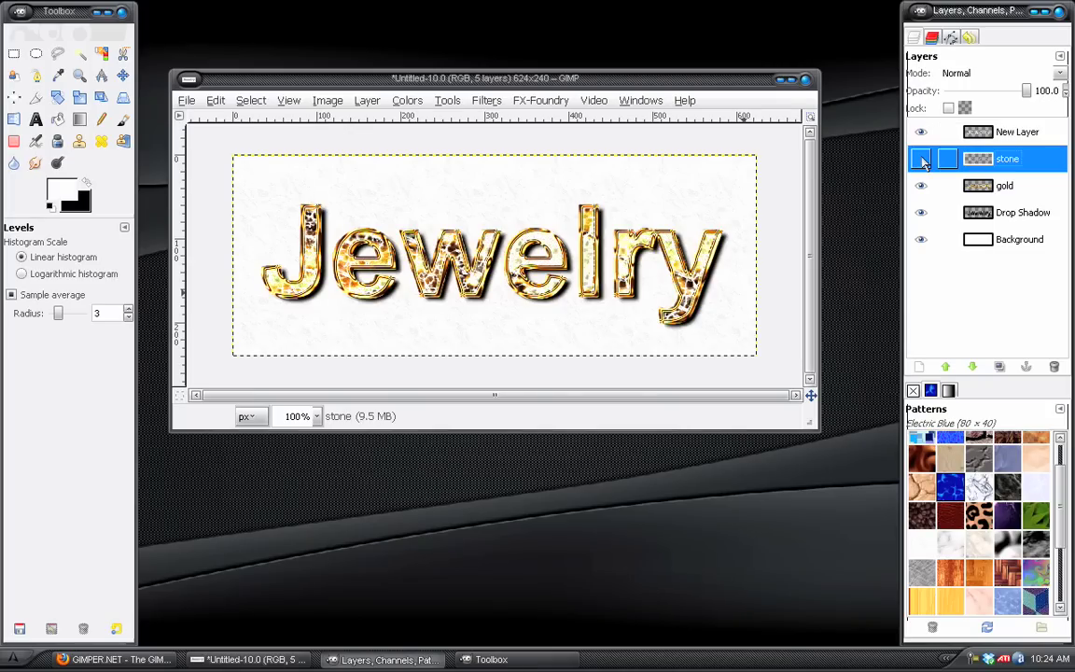
Step: Try Screen and Normal on the texture layer, then restore Hard light and hide it
{"action": "left_click", "coordinate": [1005, 133]}
{"action": "left_click", "coordinate": [999, 73]}
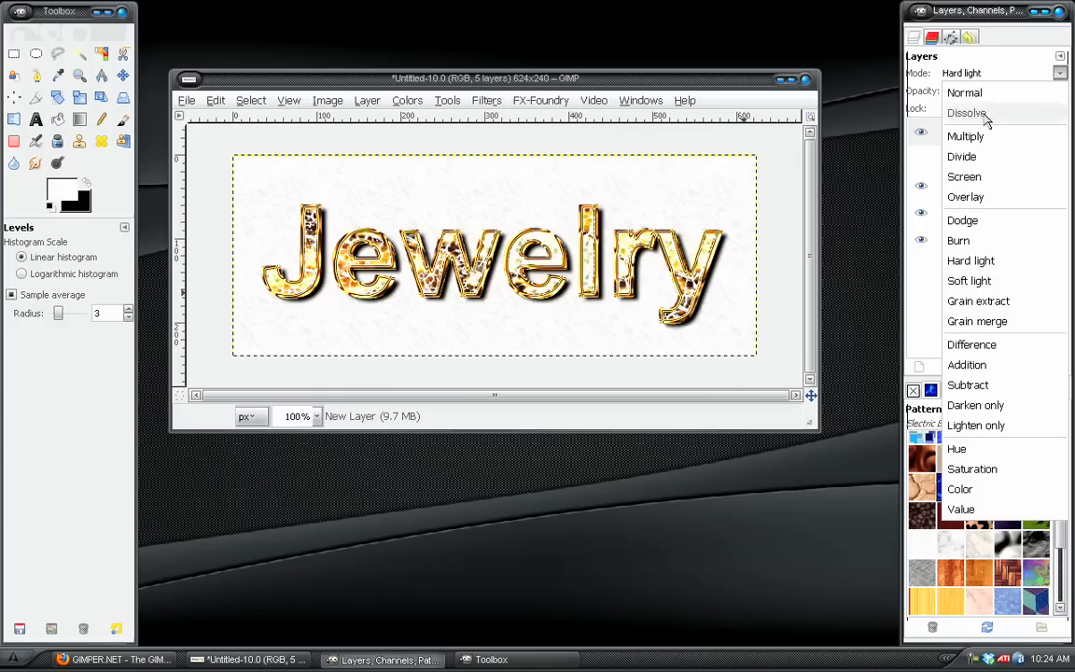
{"action": "left_click", "coordinate": [975, 176]}
{"action": "left_click", "coordinate": [980, 73]}
{"action": "left_click", "coordinate": [971, 102]}
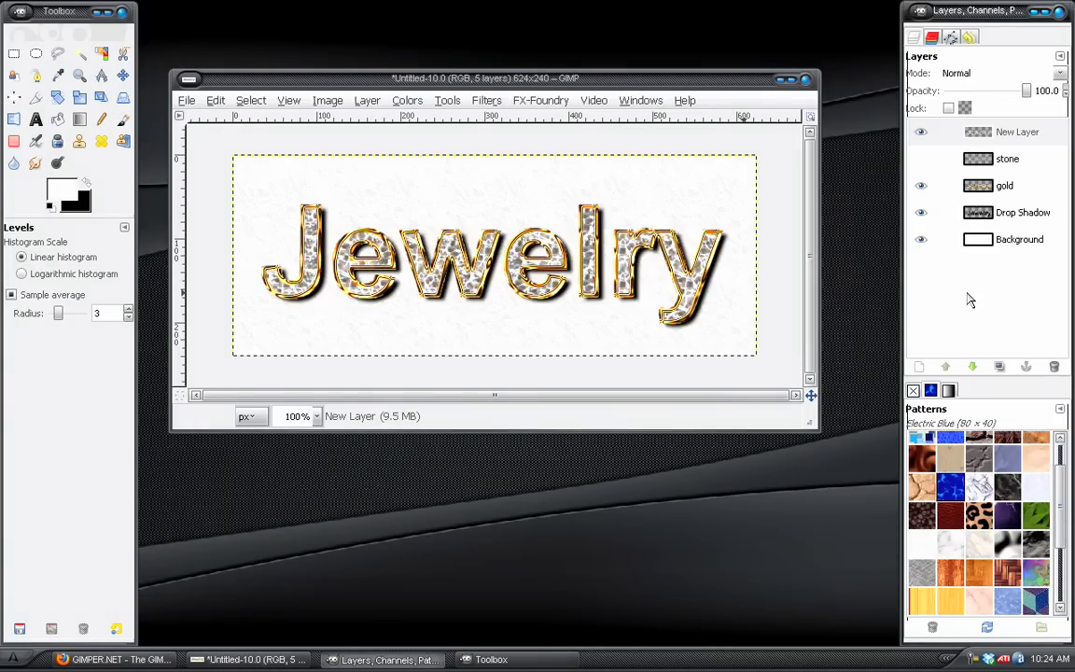
{"action": "left_click", "coordinate": [933, 133]}
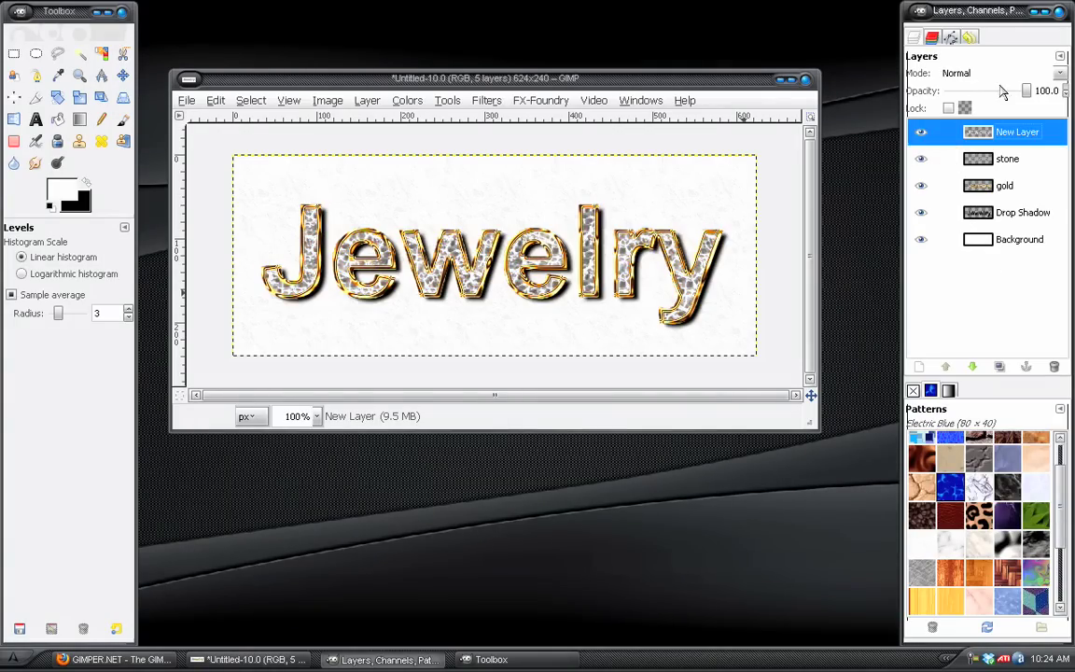
{"action": "left_click", "coordinate": [1027, 73]}
{"action": "left_click", "coordinate": [980, 260]}
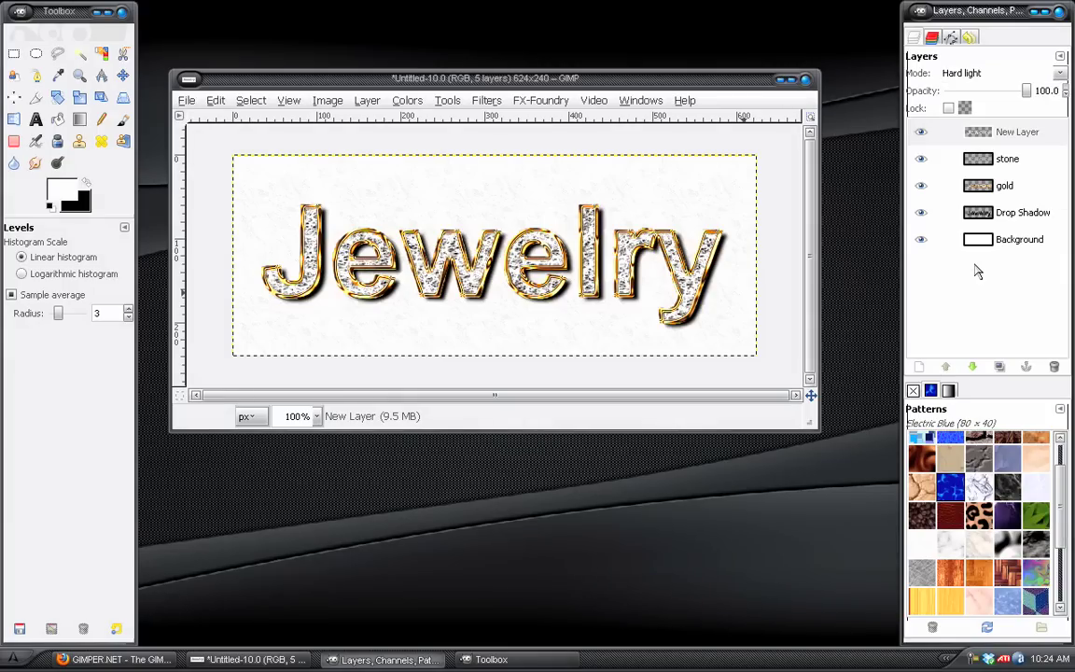
{"action": "left_click", "coordinate": [921, 133]}
Step: Apply Levels to the stone layer (gamma 0.52, white 178) and show the texture layer again
{"action": "left_click", "coordinate": [910, 157]}
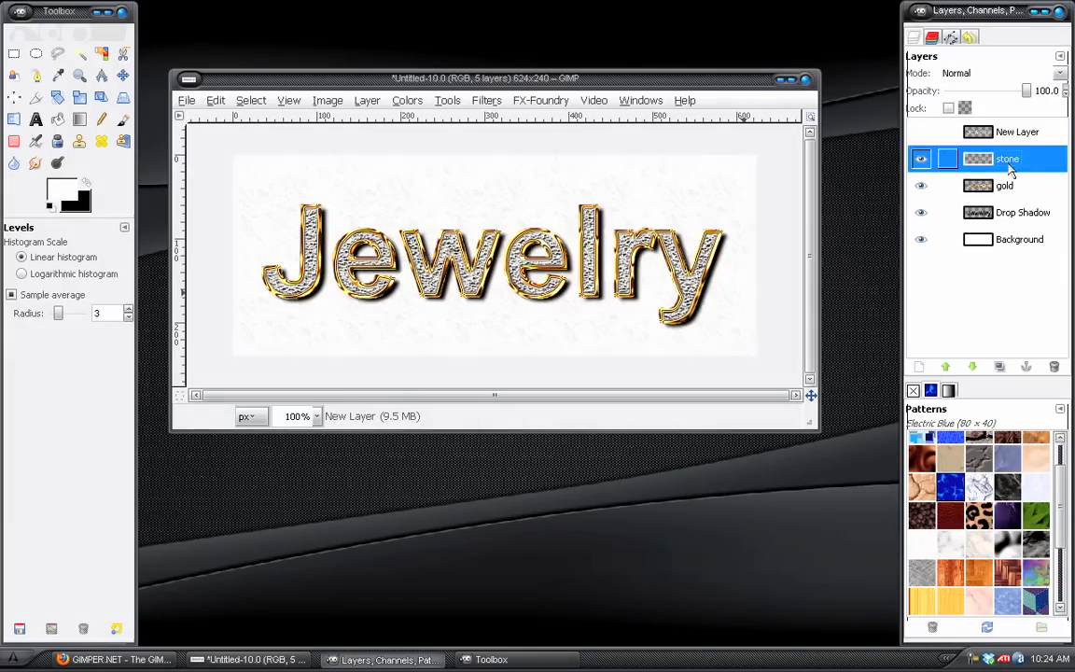
{"action": "left_click", "coordinate": [477, 101]}
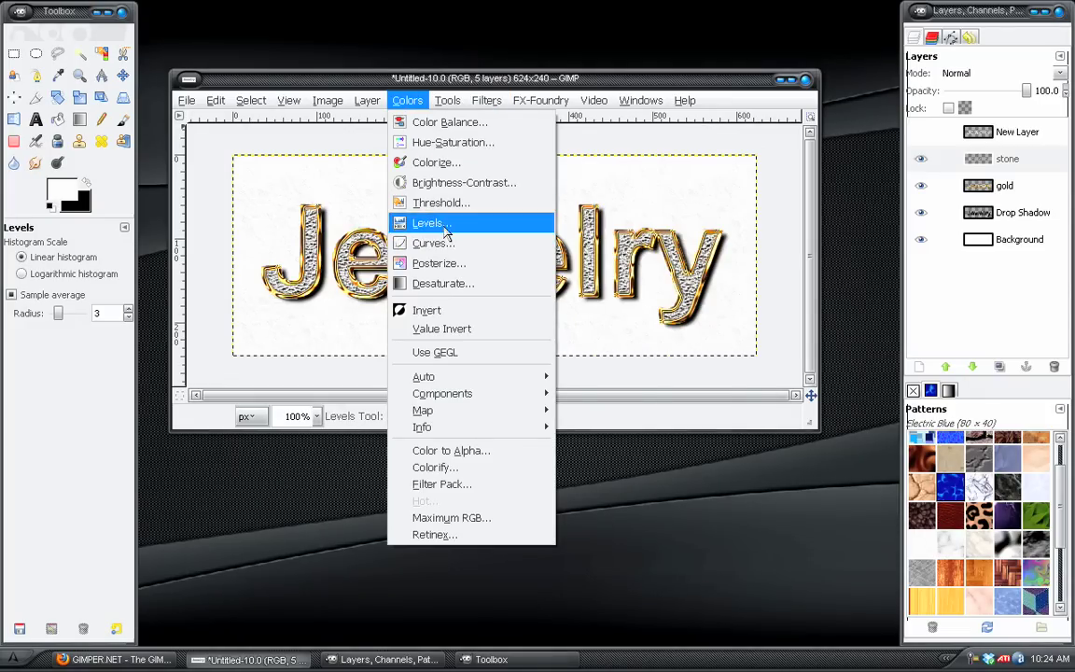
{"action": "left_click", "coordinate": [438, 223]}
{"action": "left_click_drag", "start_coordinate": [922, 218], "coordinate": [966, 218]}
{"action": "left_click_drag", "start_coordinate": [1069, 216], "coordinate": [984, 224]}
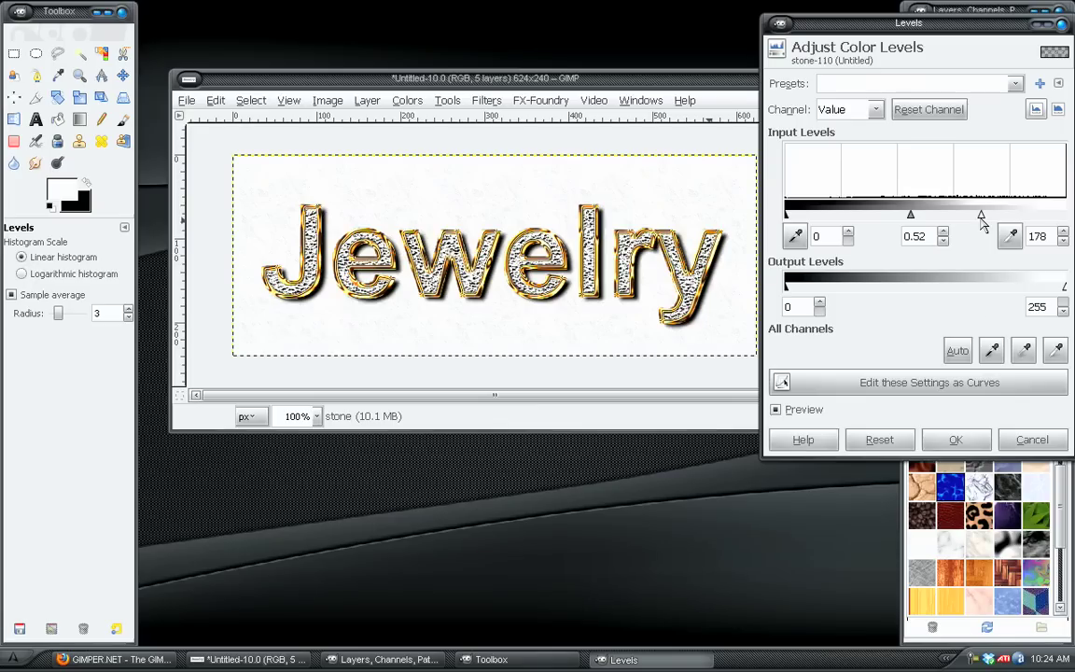
{"action": "left_click", "coordinate": [956, 439]}
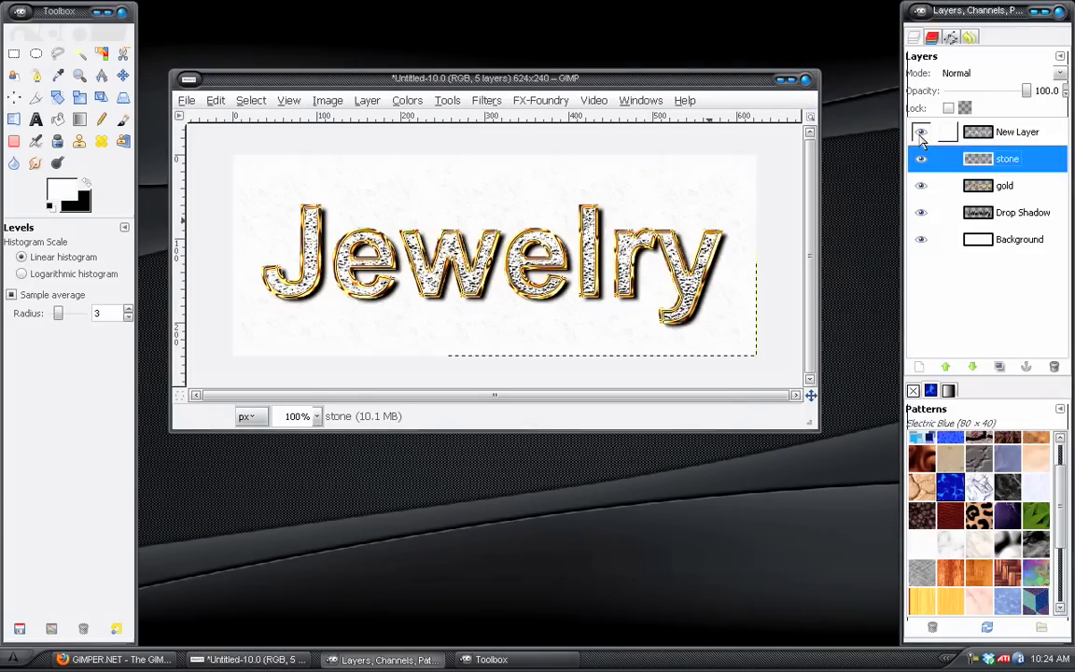
{"action": "left_click", "coordinate": [920, 133]}
{"action": "left_click", "coordinate": [1015, 133]}
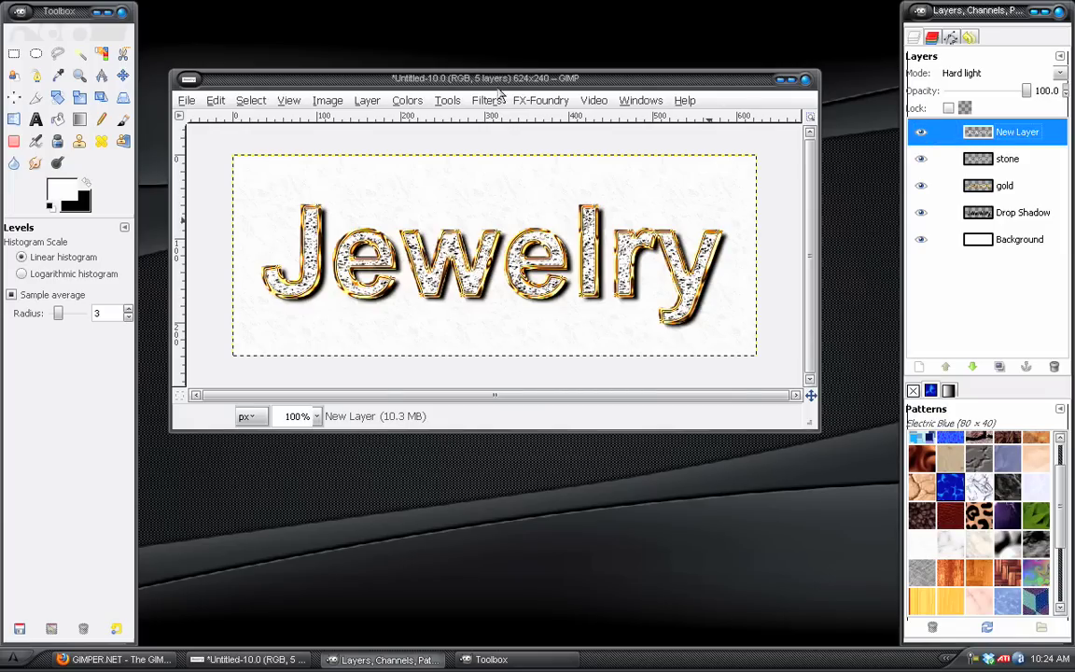
Step: Add a new layer, New Layer#1, filled with the black background colour
{"action": "left_click", "coordinate": [367, 101]}
{"action": "left_click", "coordinate": [360, 119]}
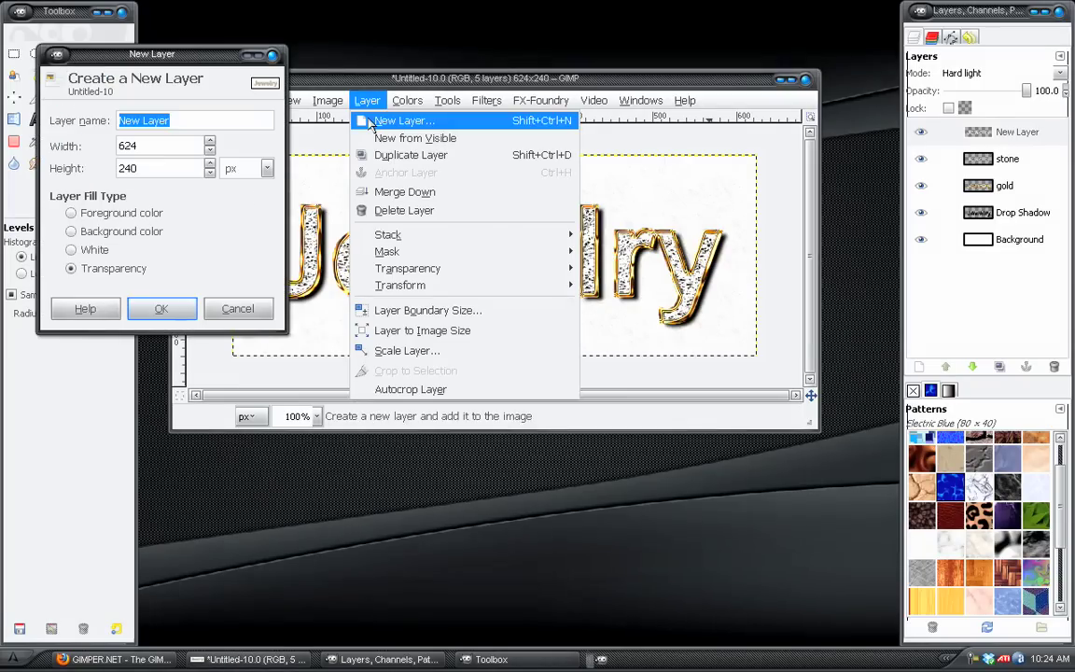
{"action": "left_click", "coordinate": [75, 230]}
{"action": "left_click", "coordinate": [161, 308]}
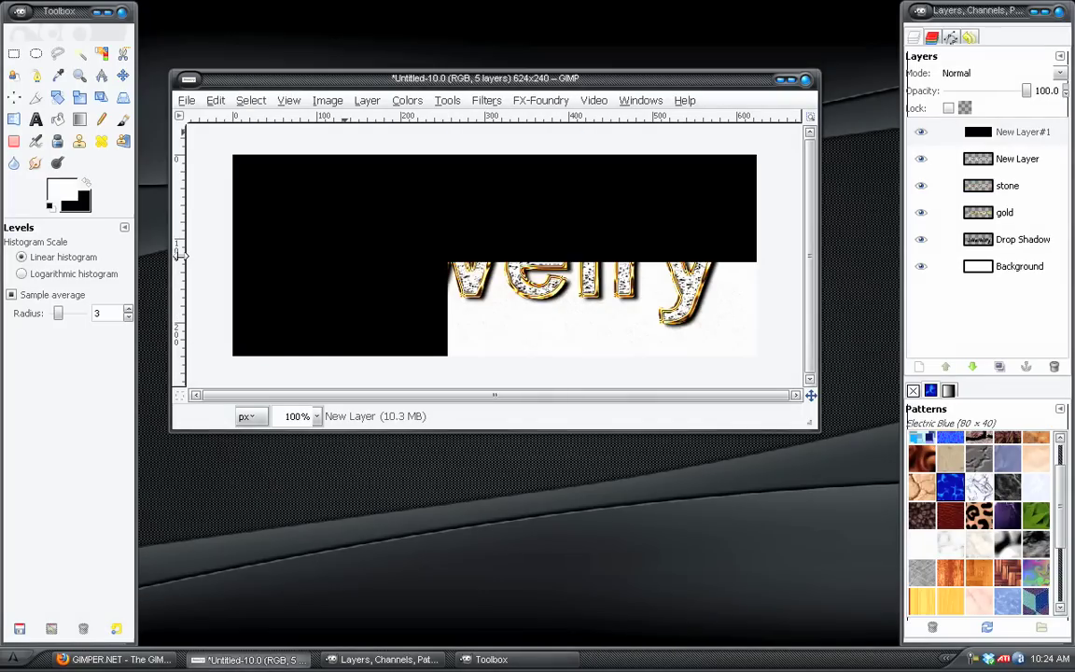
Step: Set the black layer to Screen and paint Diagonal Star glints on the letters with the Paintbrush
{"action": "left_click", "coordinate": [122, 120]}
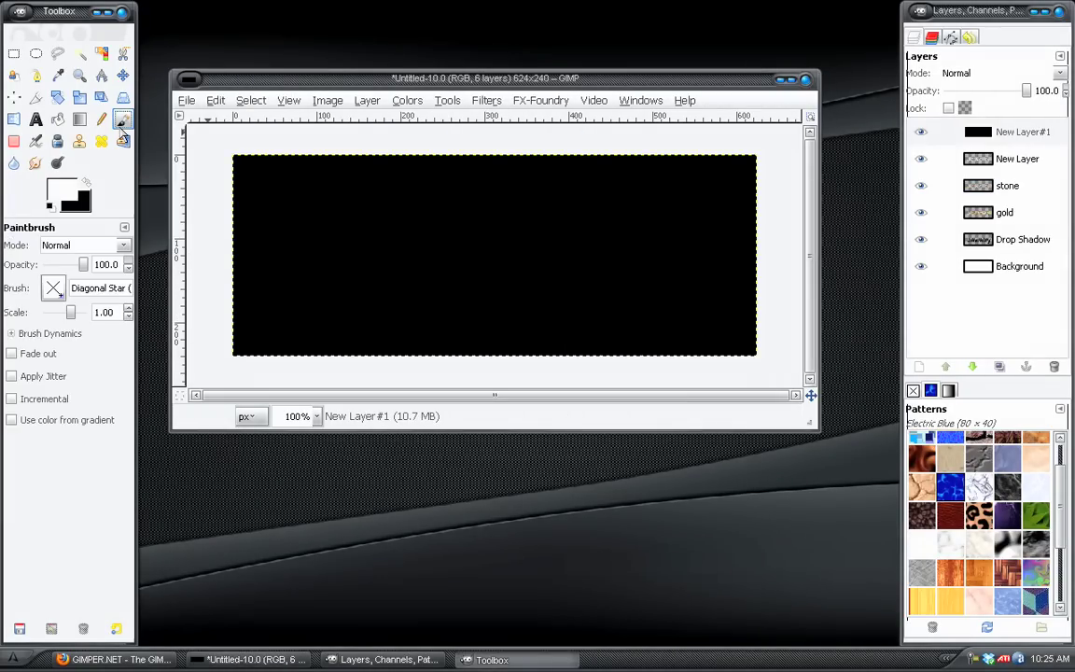
{"action": "left_click", "coordinate": [54, 289]}
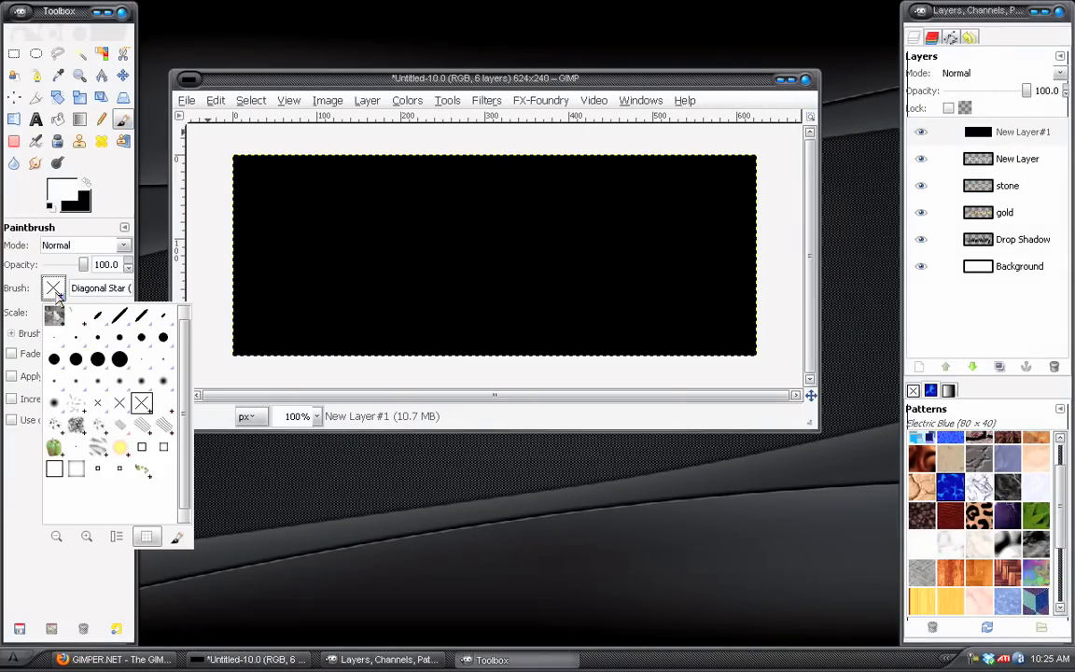
{"action": "left_click", "coordinate": [33, 455]}
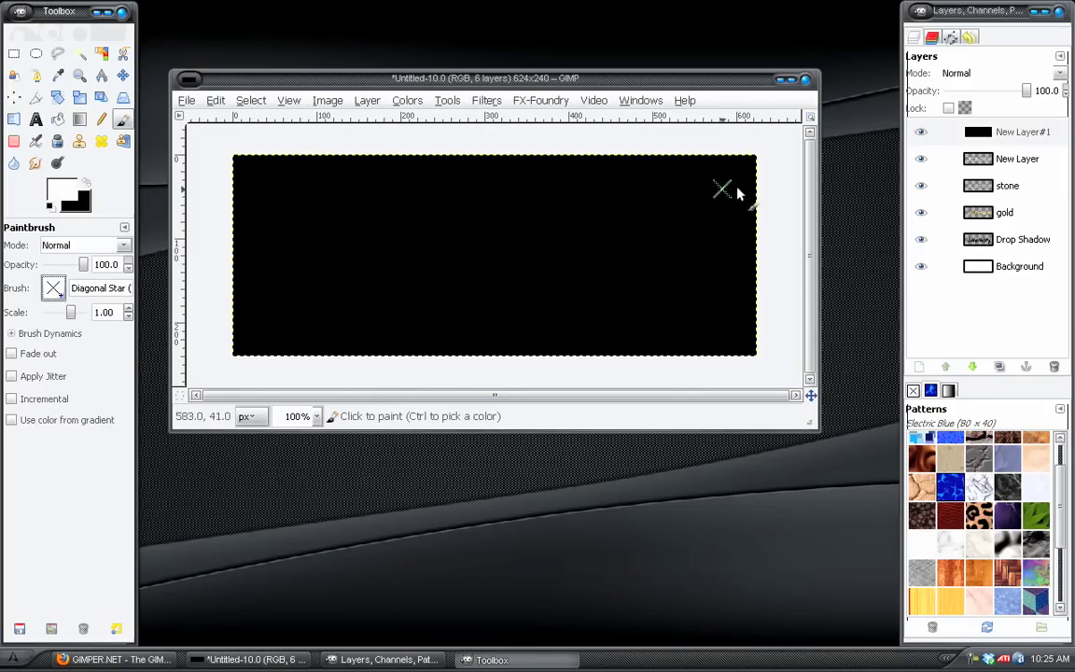
{"action": "left_click", "coordinate": [975, 74]}
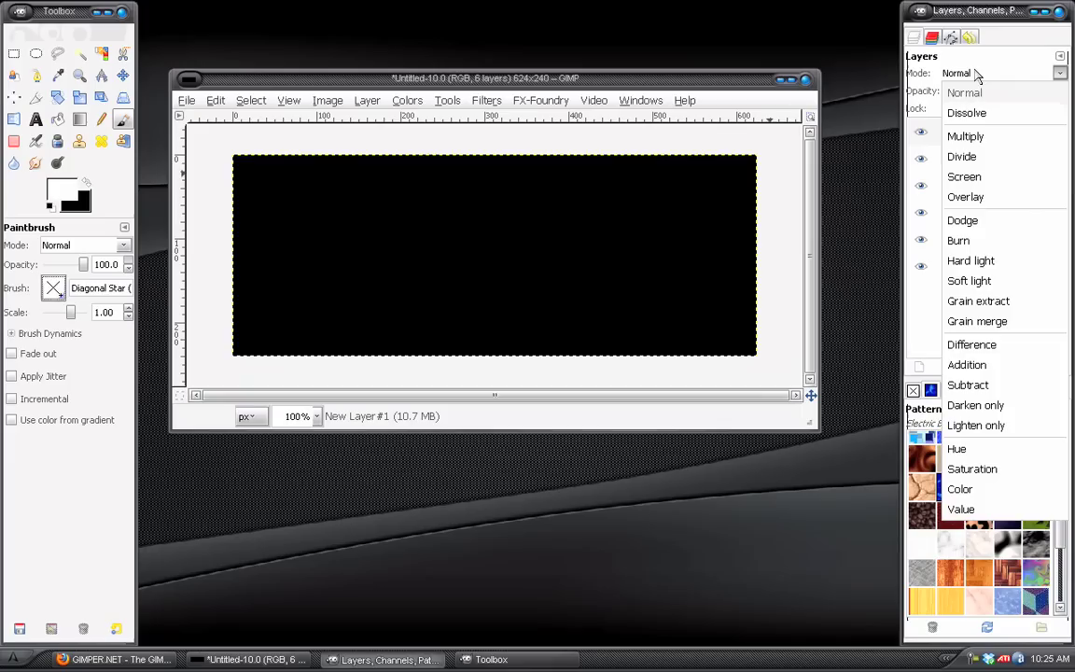
{"action": "left_click", "coordinate": [975, 177]}
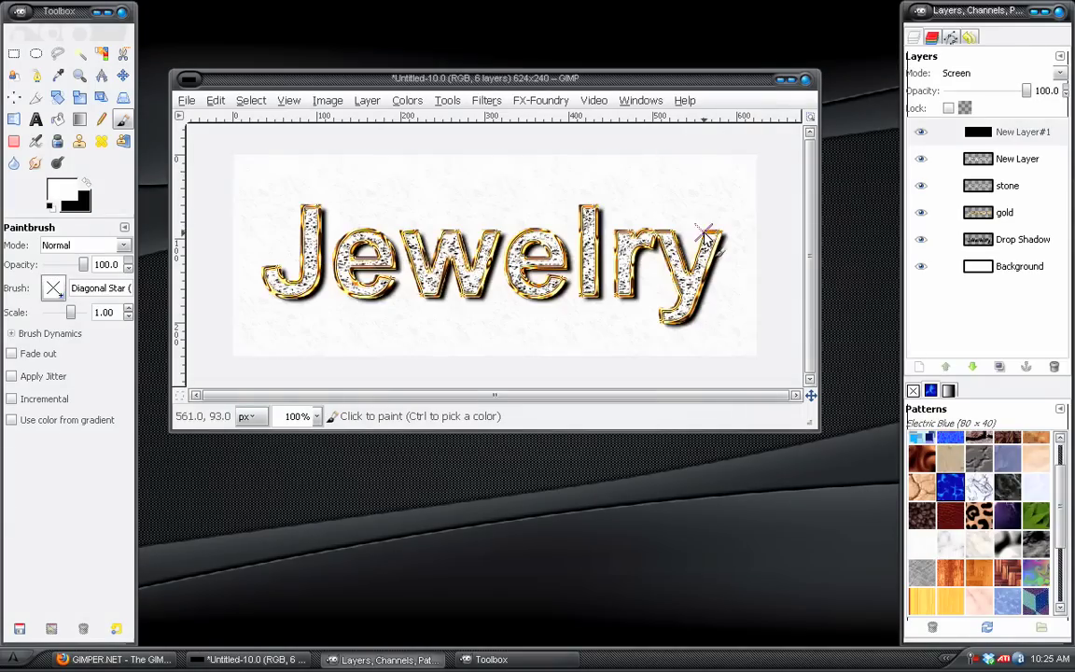
{"action": "left_click", "coordinate": [317, 211]}
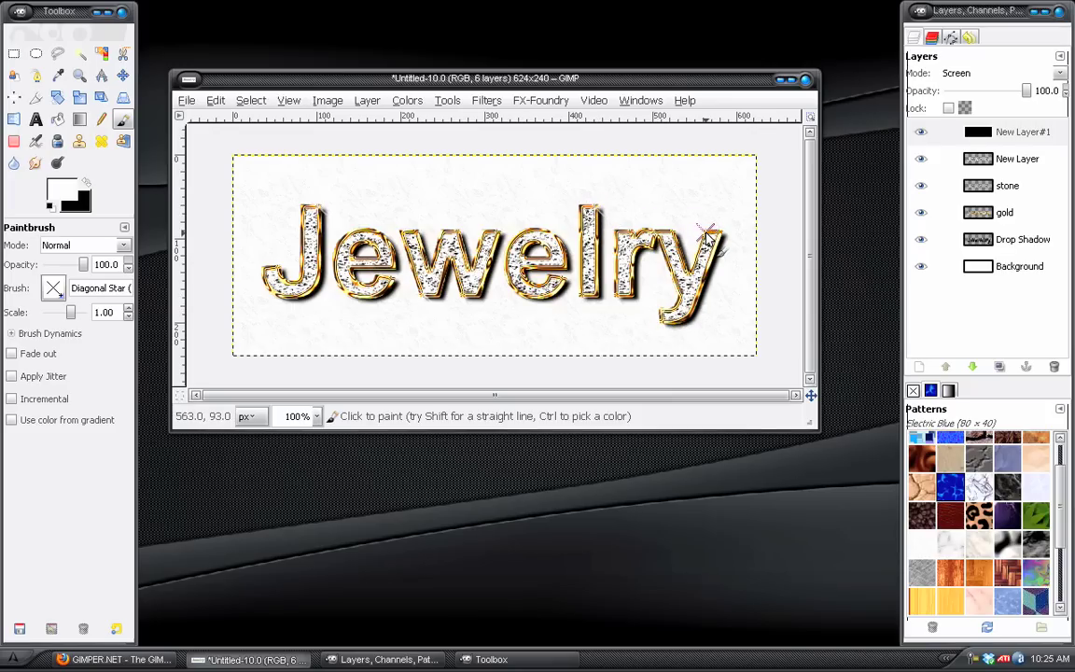
Step: Darken the Background layer with brightness -100 and contrast 40
{"action": "left_click", "coordinate": [989, 266]}
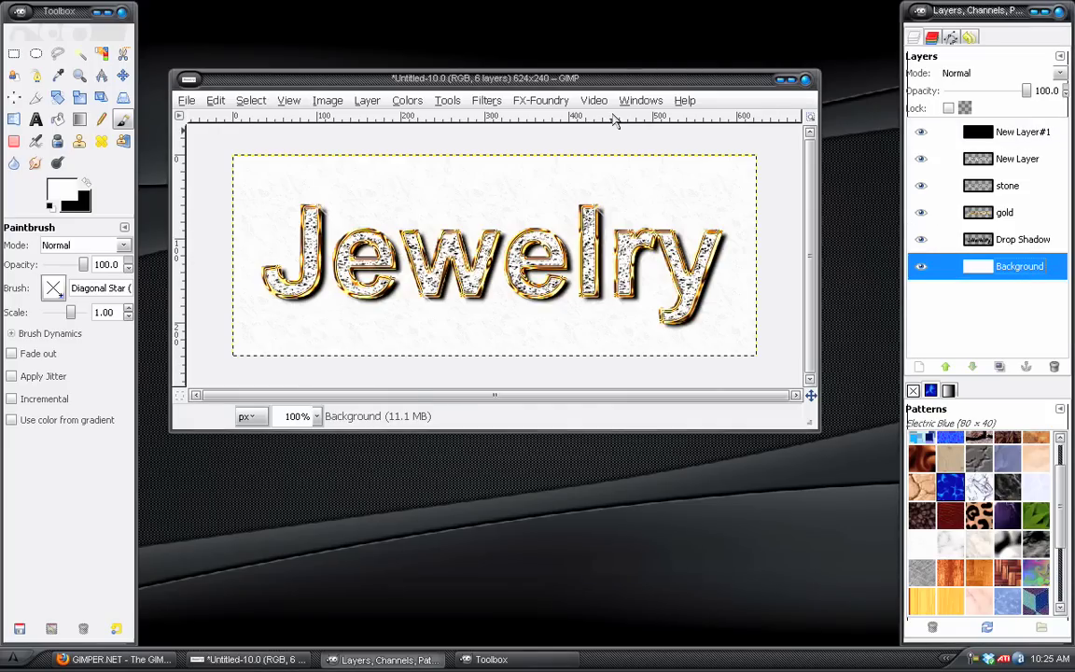
{"action": "left_click", "coordinate": [407, 100]}
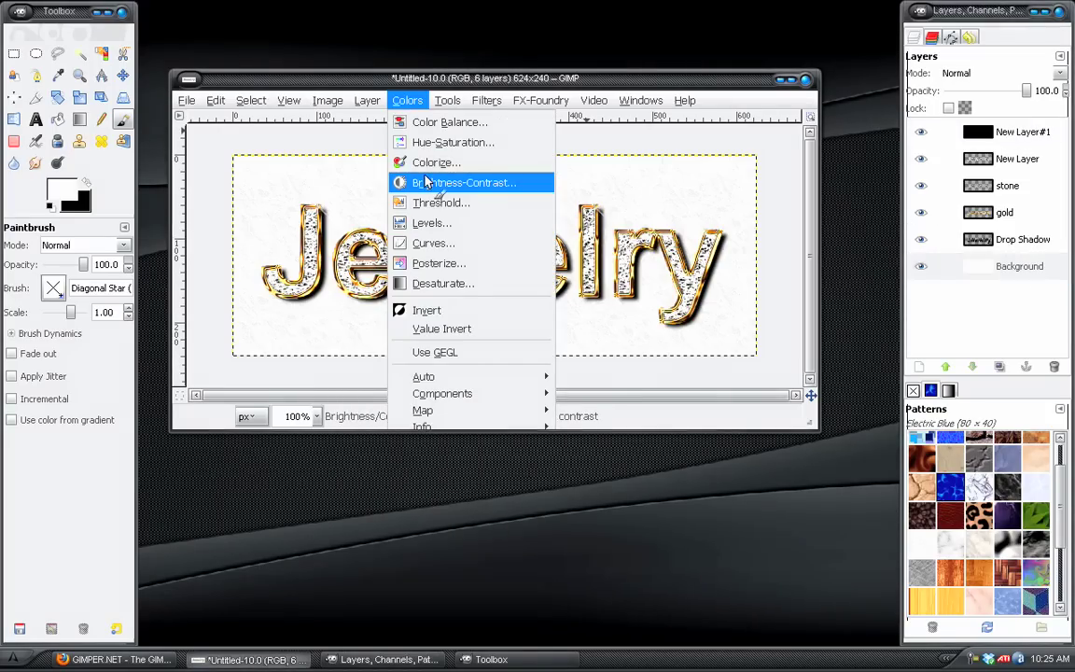
{"action": "left_click", "coordinate": [426, 182]}
{"action": "left_click_drag", "start_coordinate": [181, 119], "coordinate": [109, 130]}
{"action": "left_click_drag", "start_coordinate": [182, 140], "coordinate": [211, 137]}
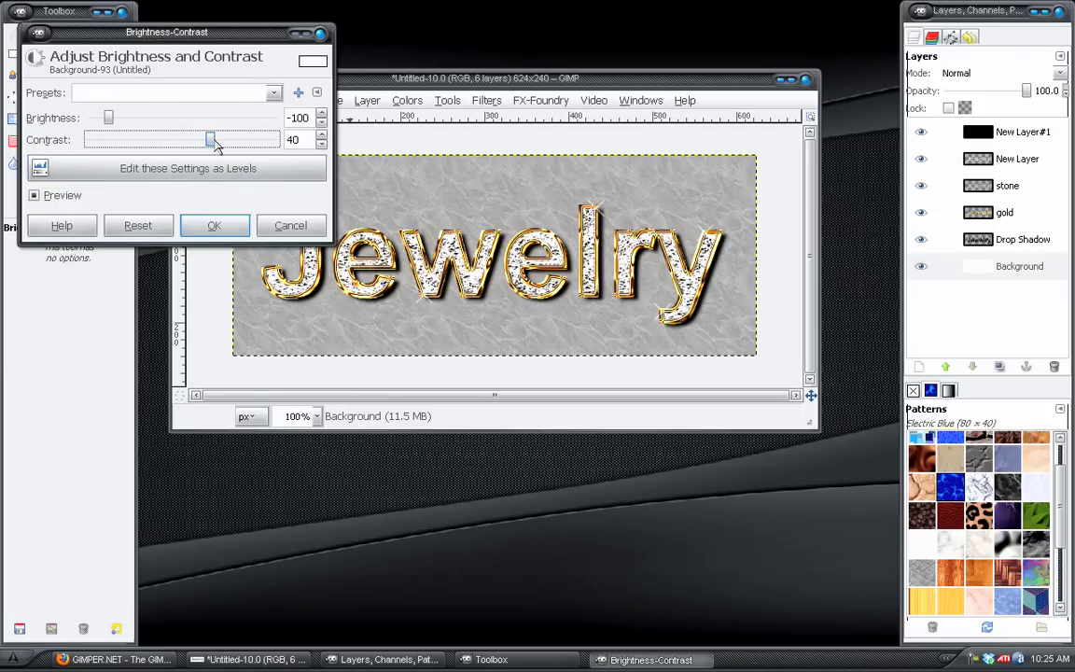
{"action": "left_click", "coordinate": [227, 230]}
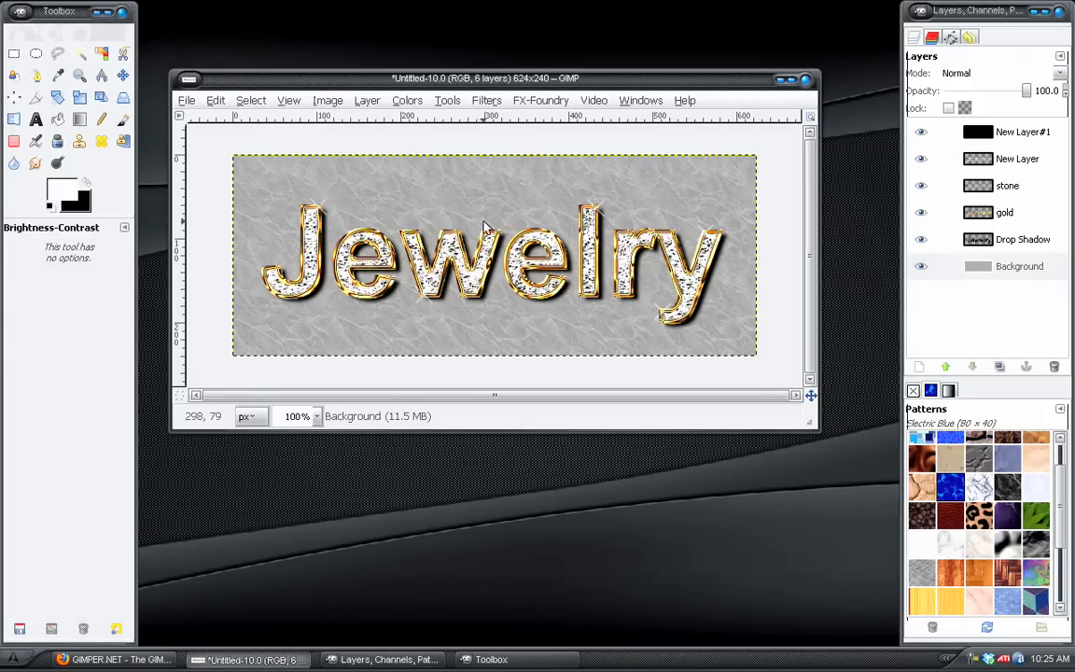
Step: Keep the glint layer in Screen after trying Addition, and brighten it with Levels white 165
{"action": "left_click", "coordinate": [989, 133]}
{"action": "left_click", "coordinate": [979, 75]}
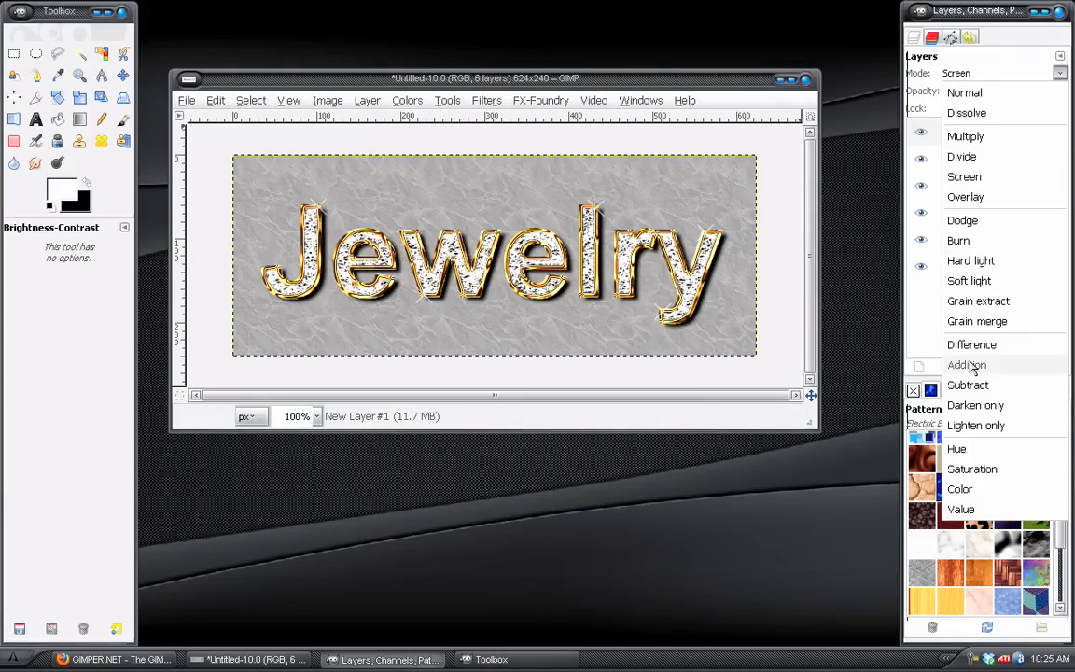
{"action": "left_click", "coordinate": [967, 365]}
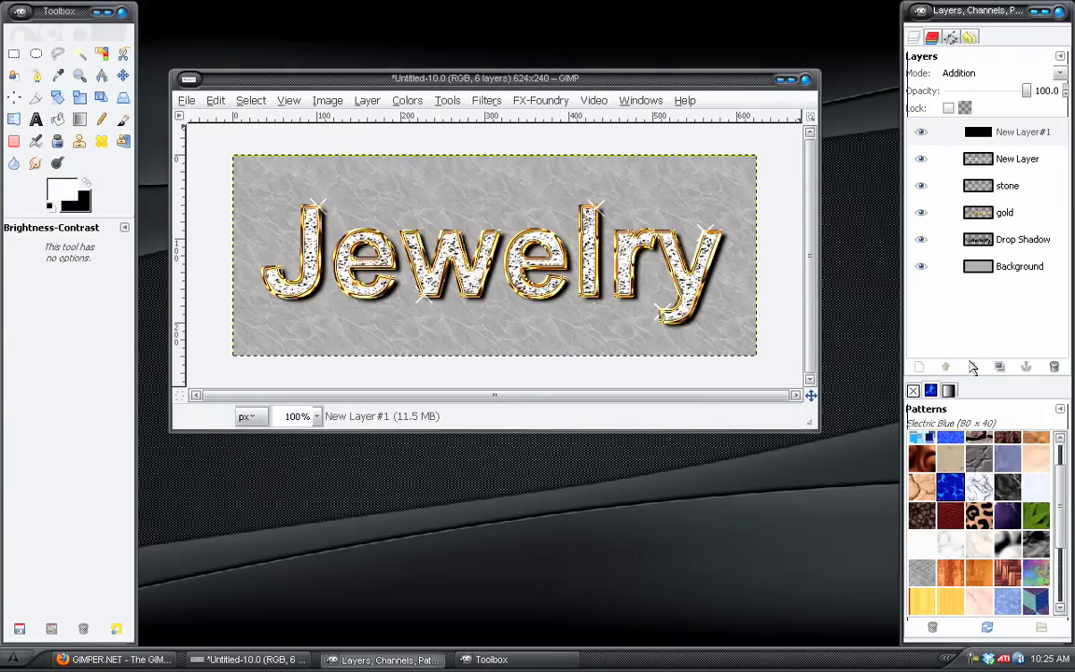
{"action": "left_click", "coordinate": [991, 73]}
{"action": "left_click", "coordinate": [964, 176]}
{"action": "left_click", "coordinate": [407, 102]}
{"action": "left_click", "coordinate": [431, 224]}
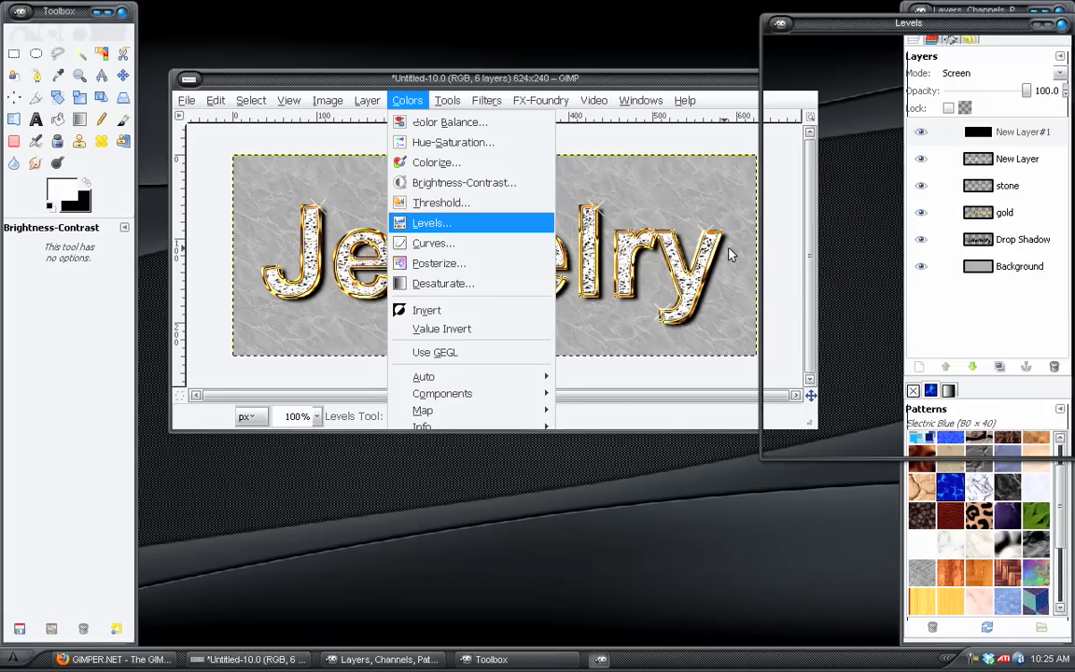
{"action": "left_click_drag", "start_coordinate": [1065, 216], "coordinate": [967, 217]}
{"action": "left_click", "coordinate": [956, 440]}
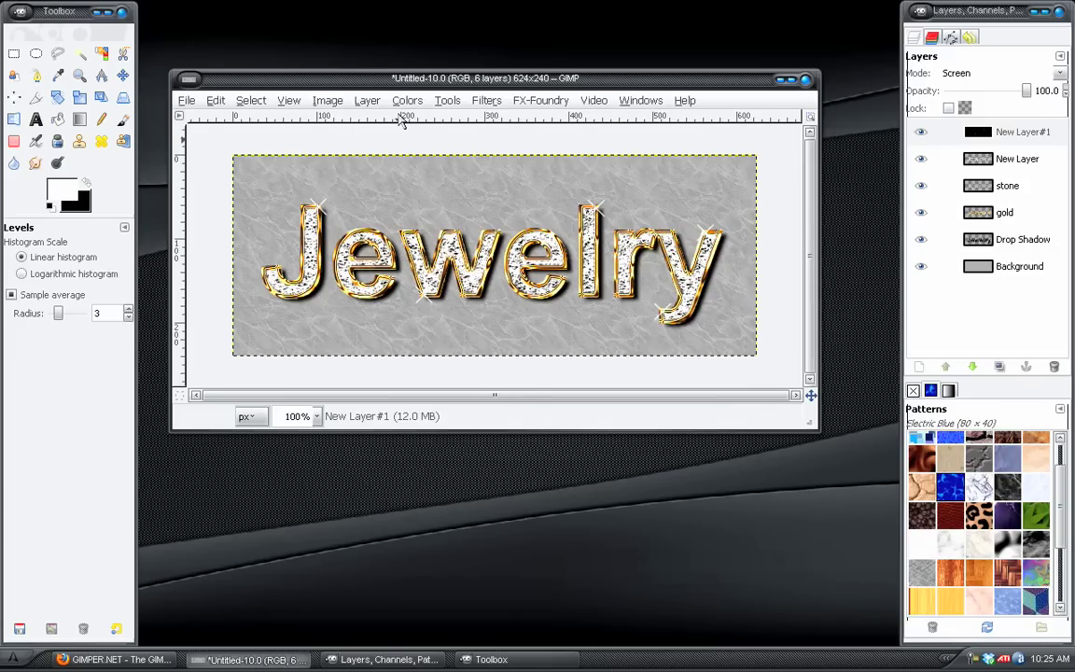
Step: Give the gold outline layer Hue-Saturation with Hue 2, Lightness 25, Saturation 16
{"action": "left_click", "coordinate": [919, 208]}
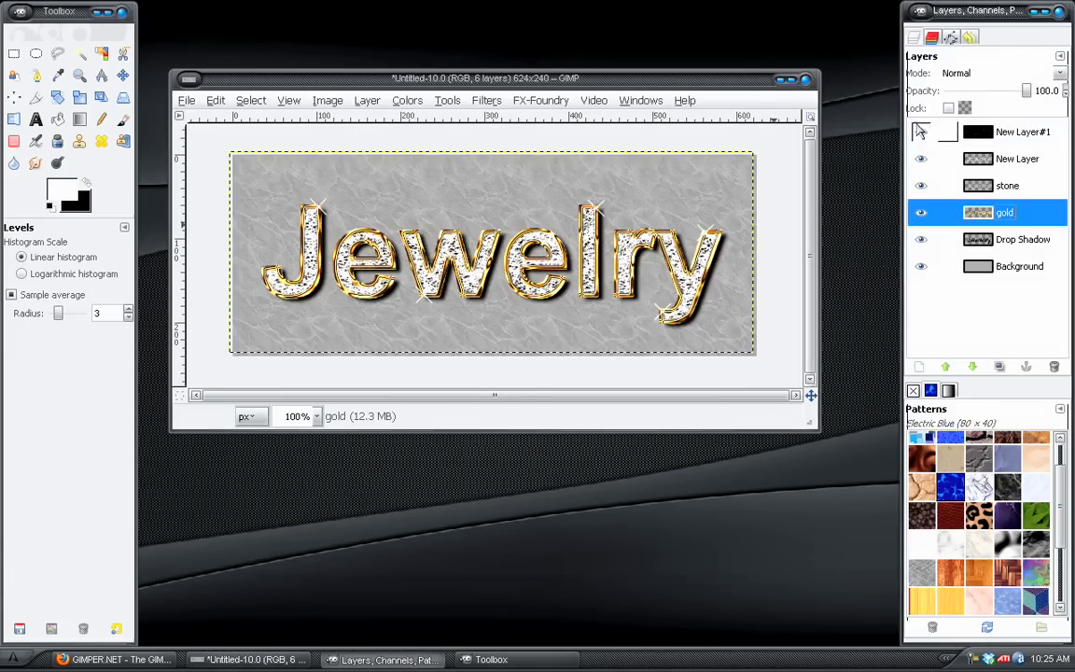
{"action": "left_click", "coordinate": [402, 97]}
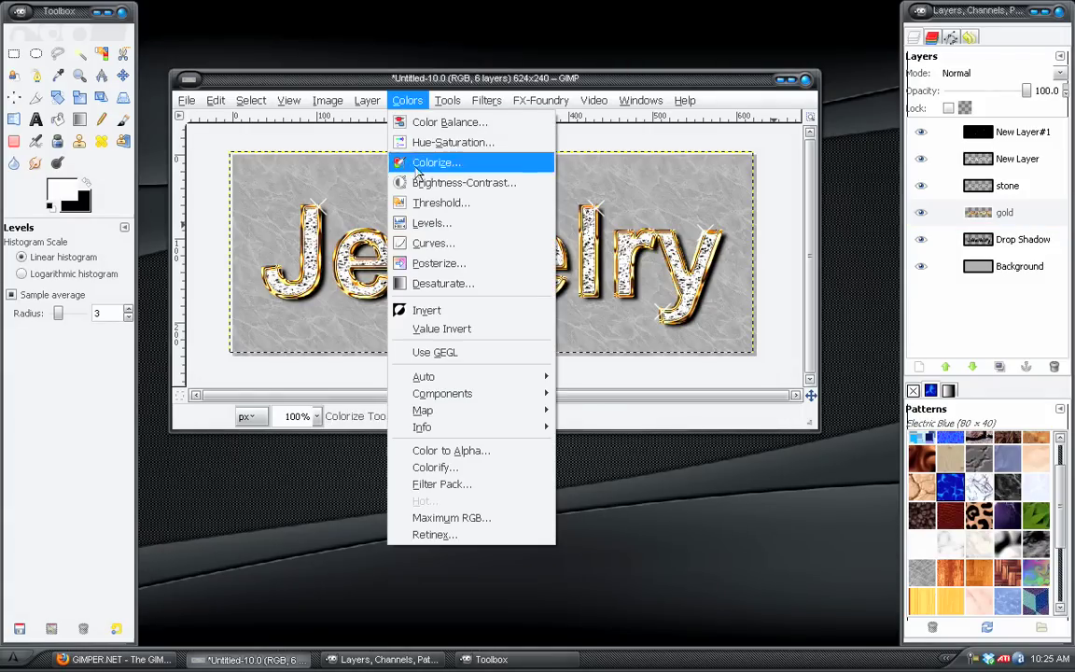
{"action": "left_click", "coordinate": [438, 142]}
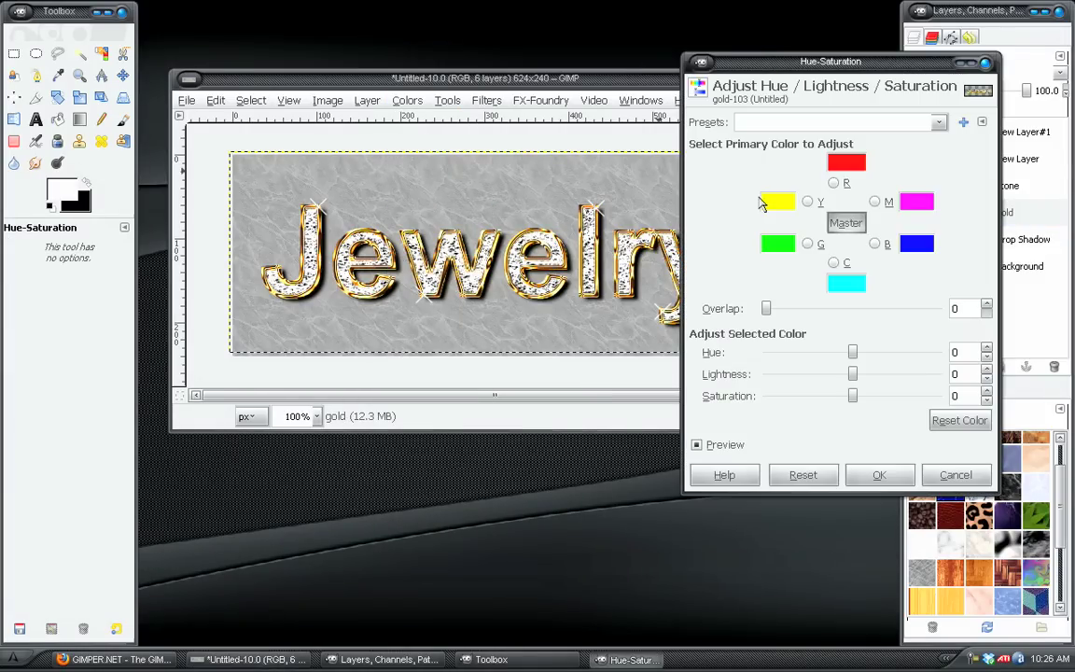
{"action": "left_click", "coordinate": [853, 354]}
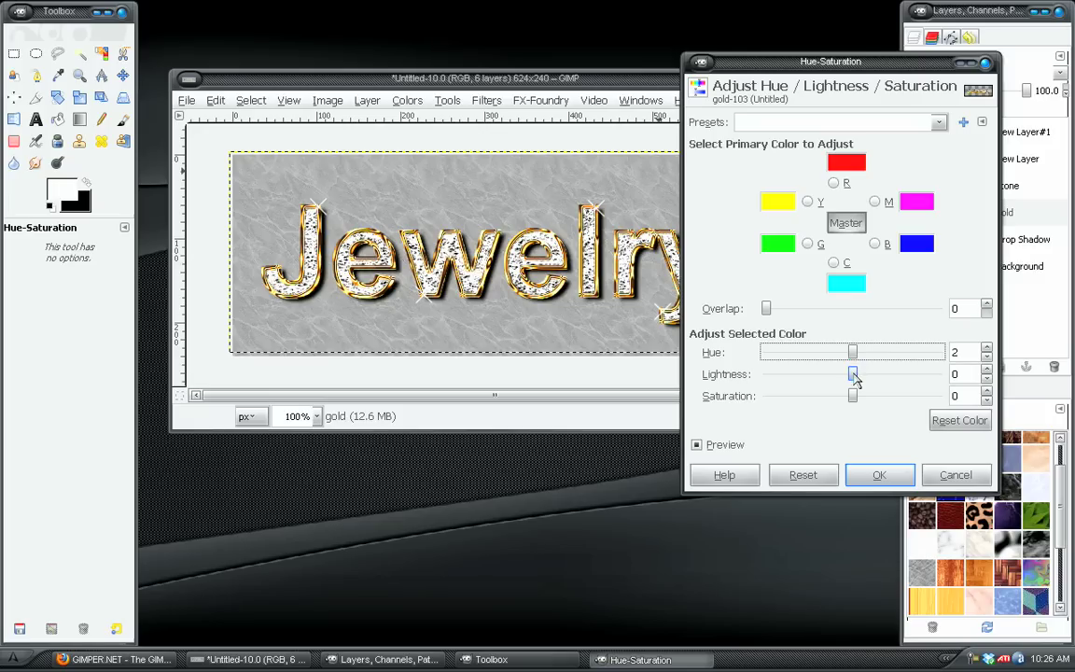
{"action": "left_click_drag", "start_coordinate": [851, 383], "coordinate": [867, 398]}
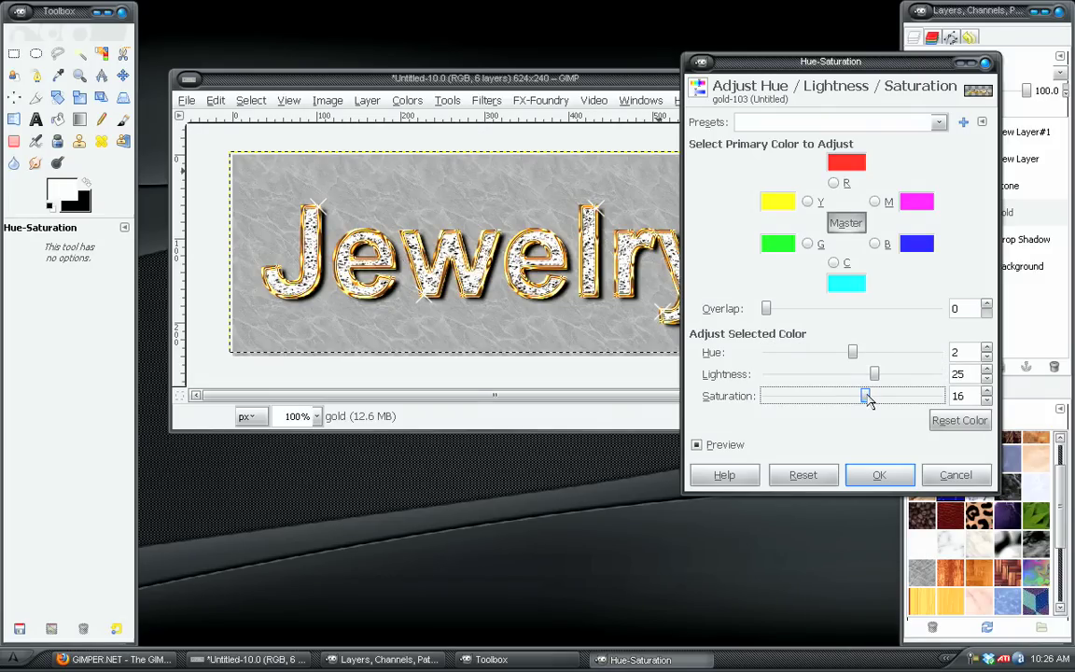
{"action": "left_click", "coordinate": [879, 475]}
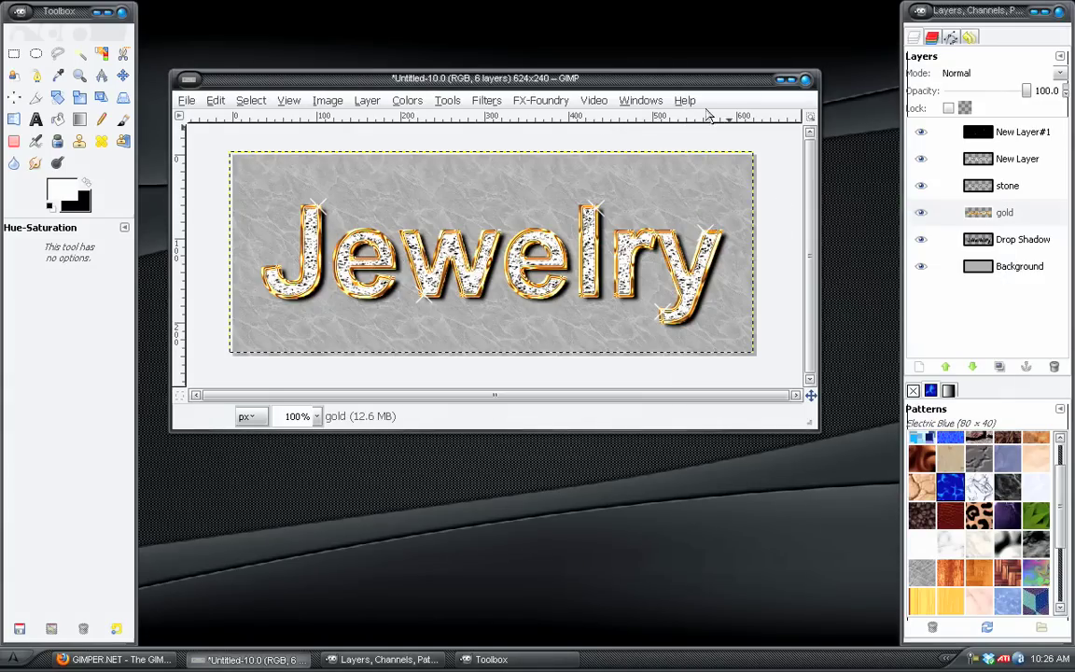
{"action": "left_click", "coordinate": [406, 103]}
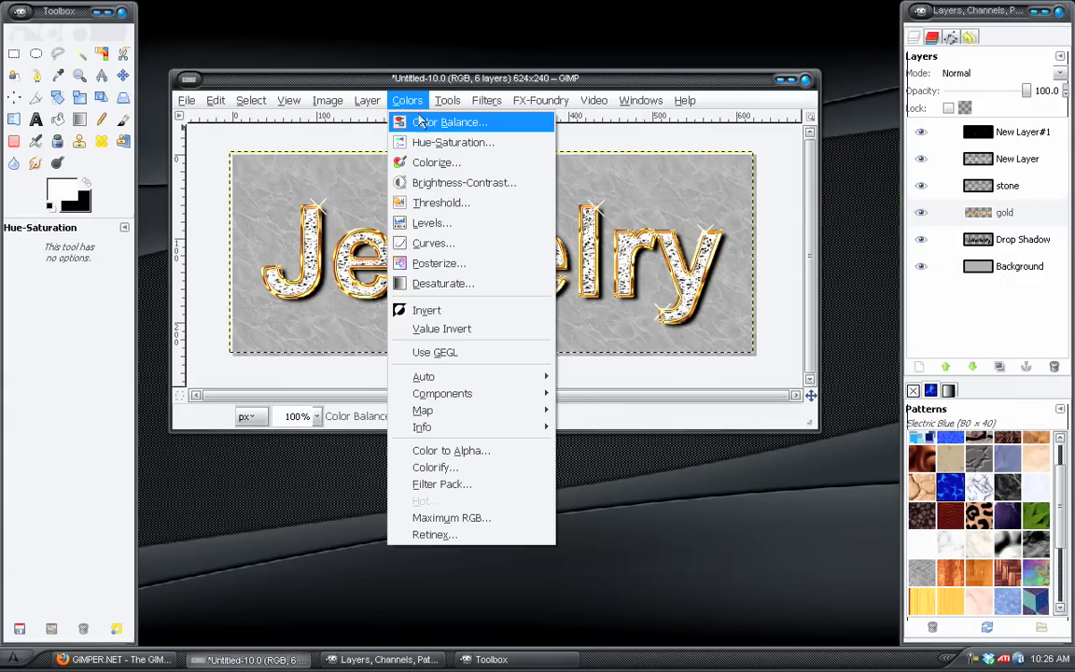
{"action": "left_click", "coordinate": [415, 141]}
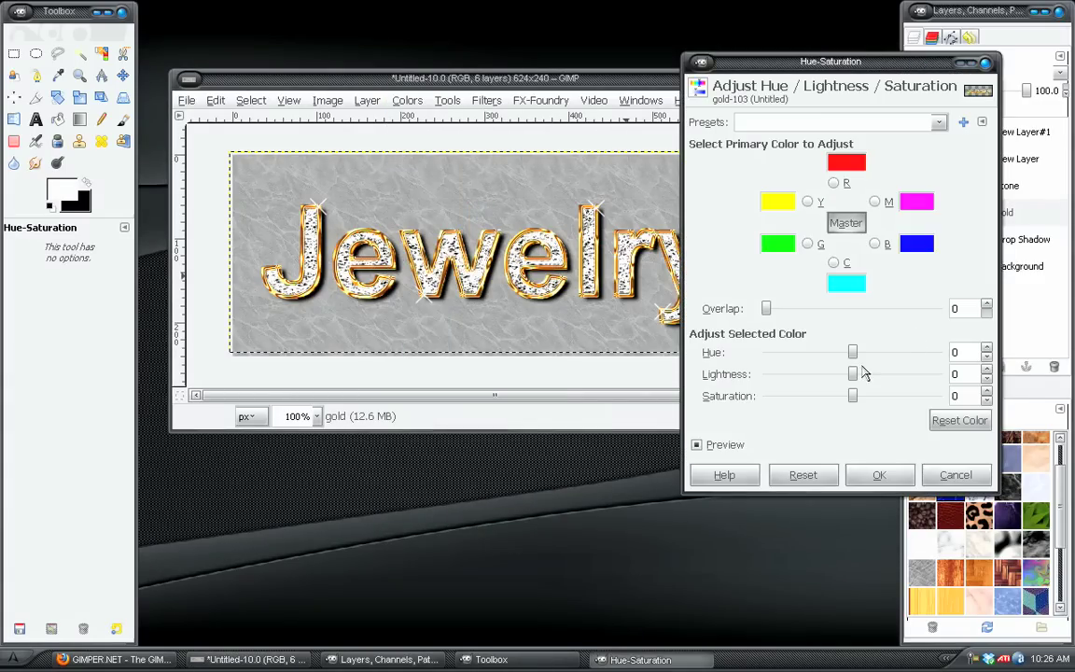
{"action": "mouse_move", "coordinate": [852, 352]}
{"action": "left_mouse_down"}
{"action": "mouse_move", "coordinate": [840, 352]}
{"action": "mouse_move", "coordinate": [849, 353]}
{"action": "left_mouse_up"}
{"action": "left_click", "coordinate": [803, 475]}
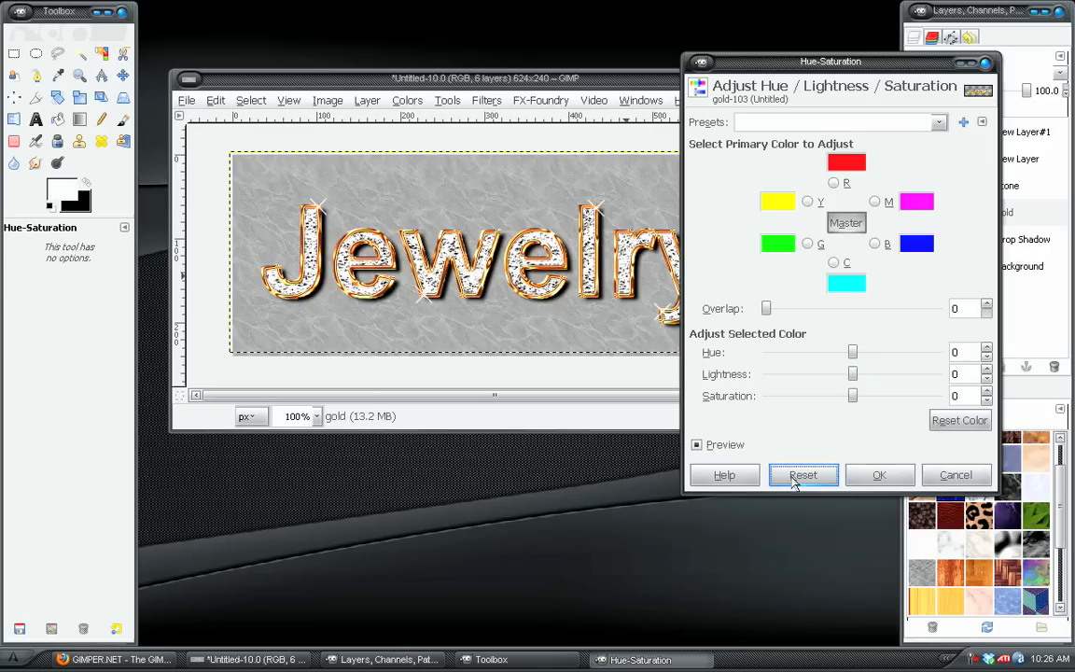
{"action": "left_click_drag", "start_coordinate": [851, 396], "coordinate": [703, 425]}
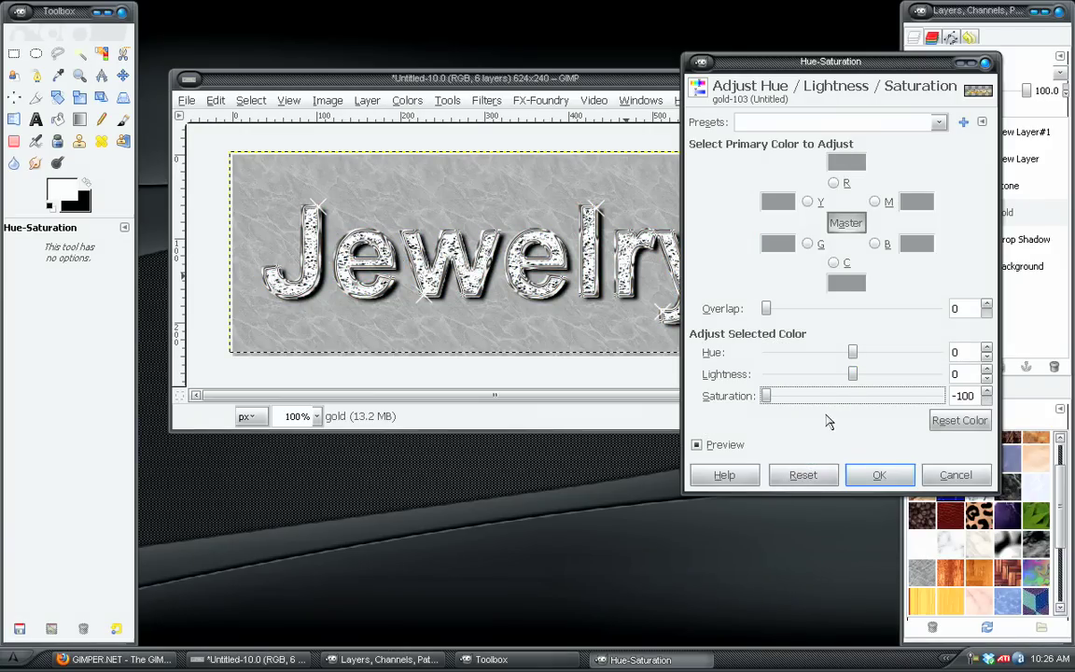
{"action": "left_click_drag", "start_coordinate": [853, 374], "coordinate": [877, 381]}
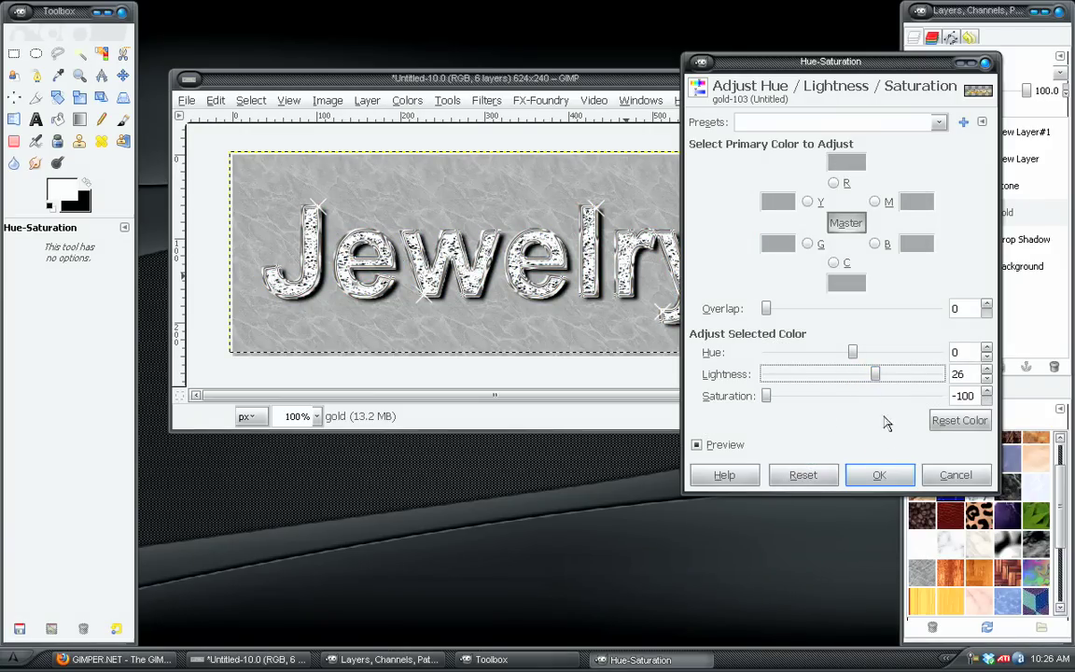
{"action": "left_click", "coordinate": [879, 475]}
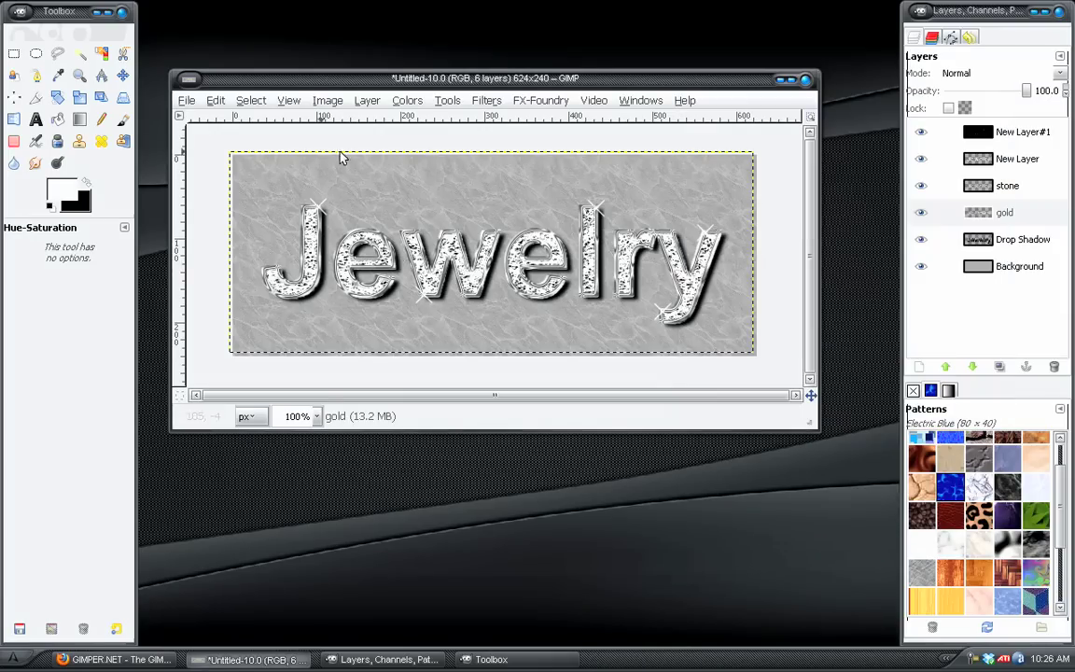
{"action": "left_click", "coordinate": [1008, 192]}
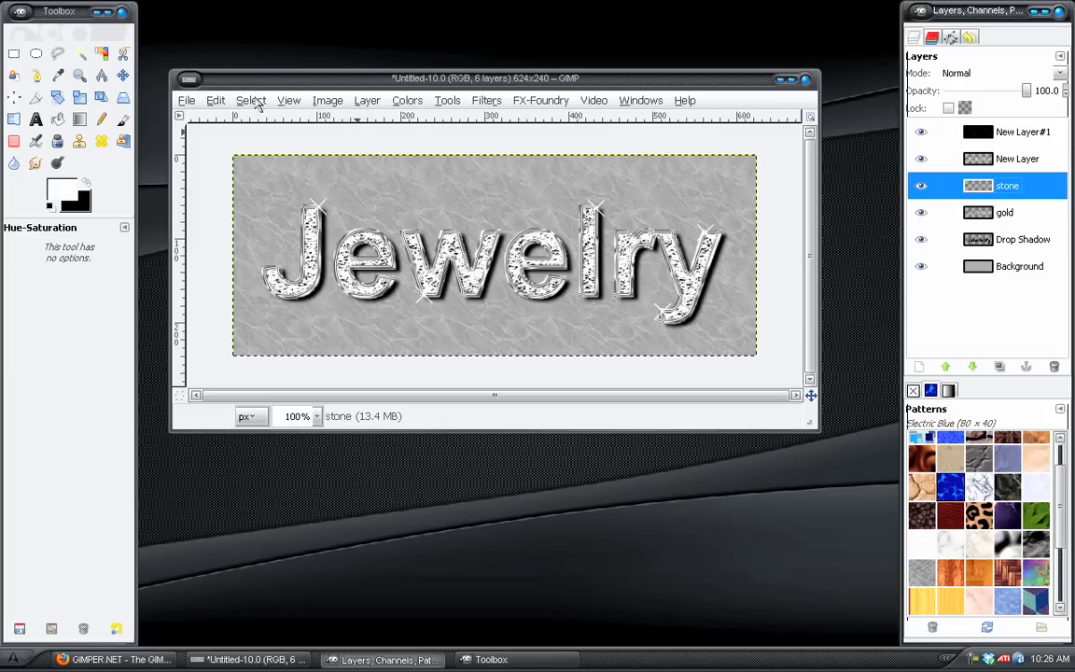
{"action": "left_click", "coordinate": [216, 100]}
{"action": "left_click", "coordinate": [260, 119]}
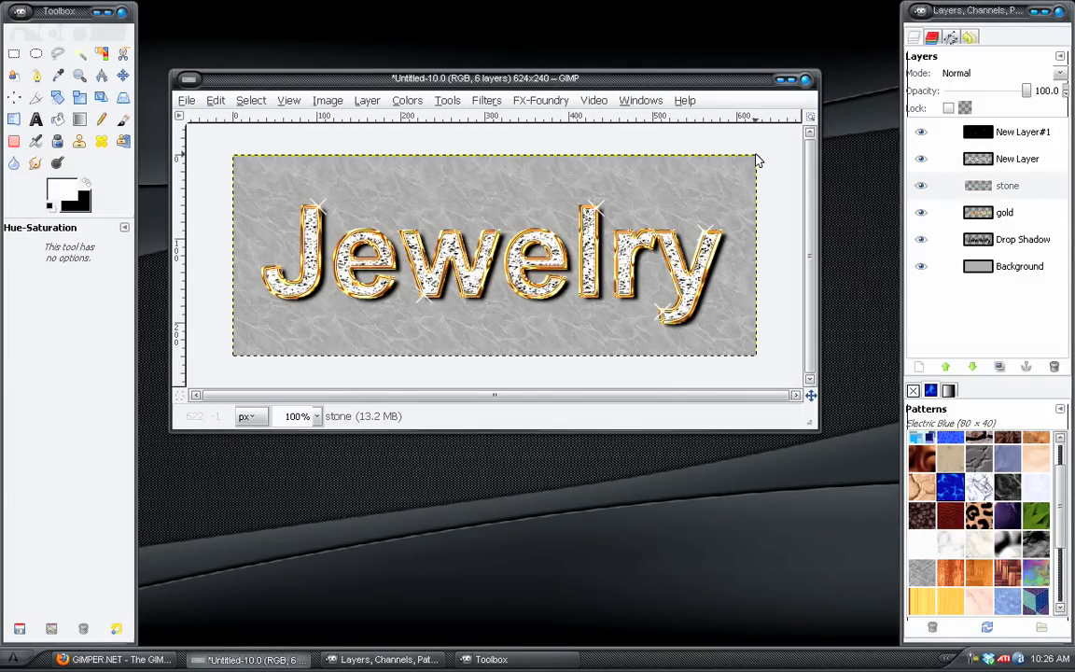
{"action": "left_click", "coordinate": [1011, 216]}
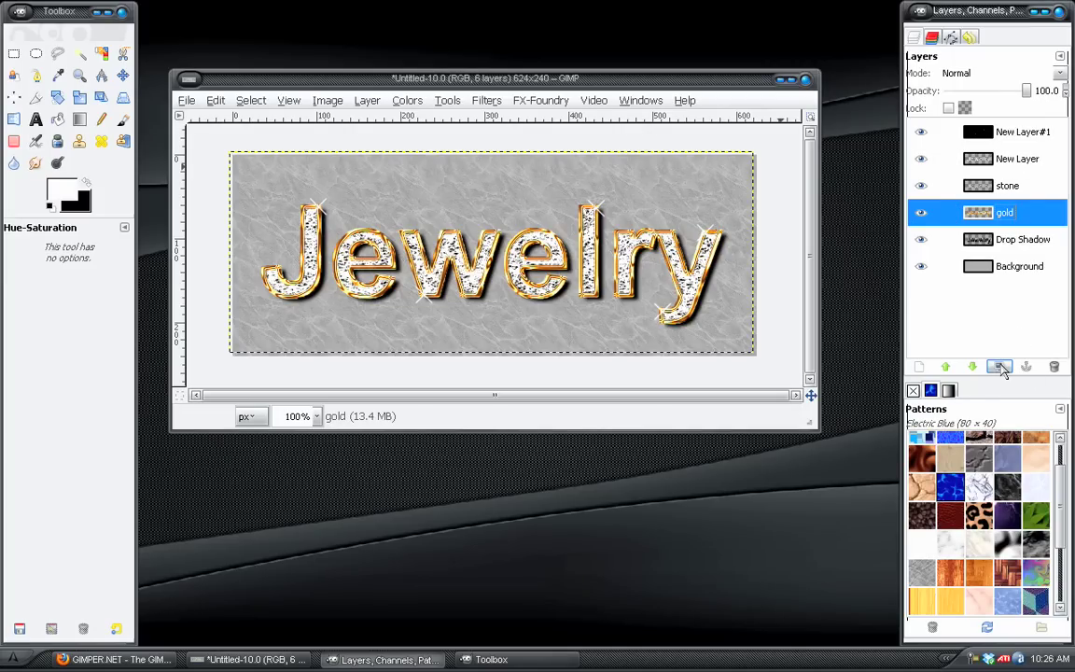
{"action": "left_click", "coordinate": [1002, 220]}
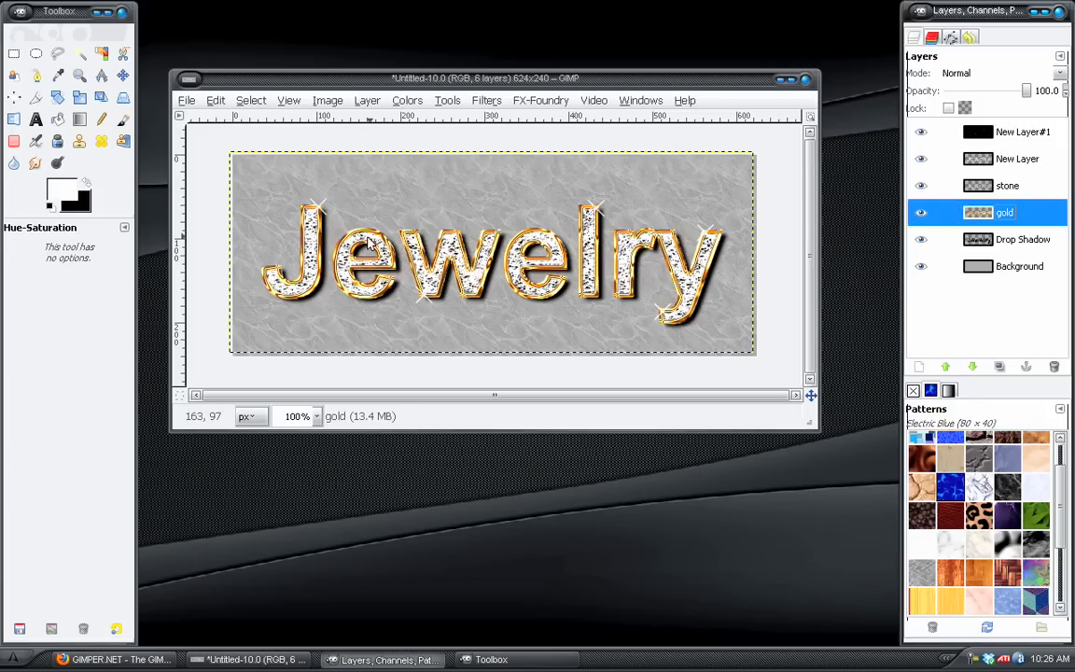
{"action": "left_click", "coordinate": [1011, 166]}
{"action": "left_click", "coordinate": [1012, 191]}
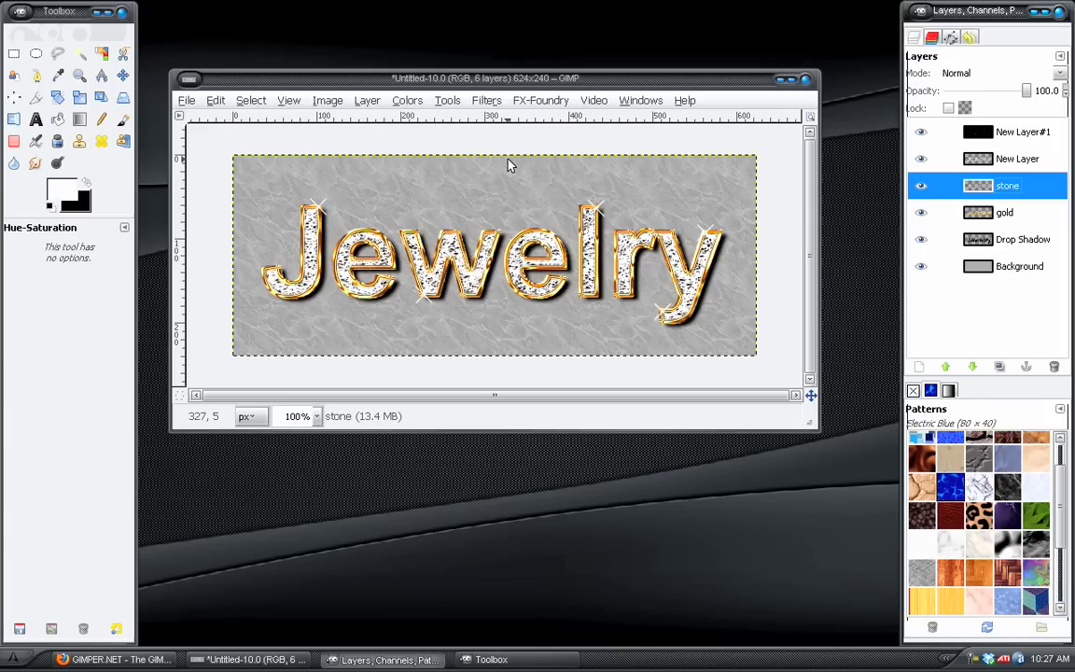
{"action": "left_click", "coordinate": [920, 267]}
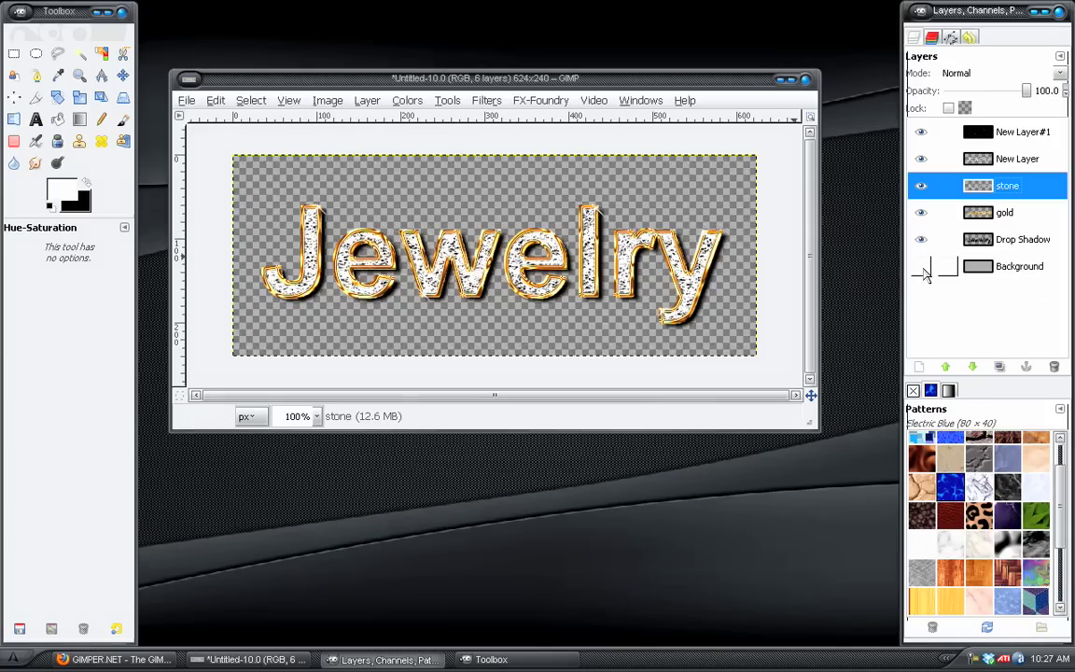
{"action": "left_click", "coordinate": [921, 268]}
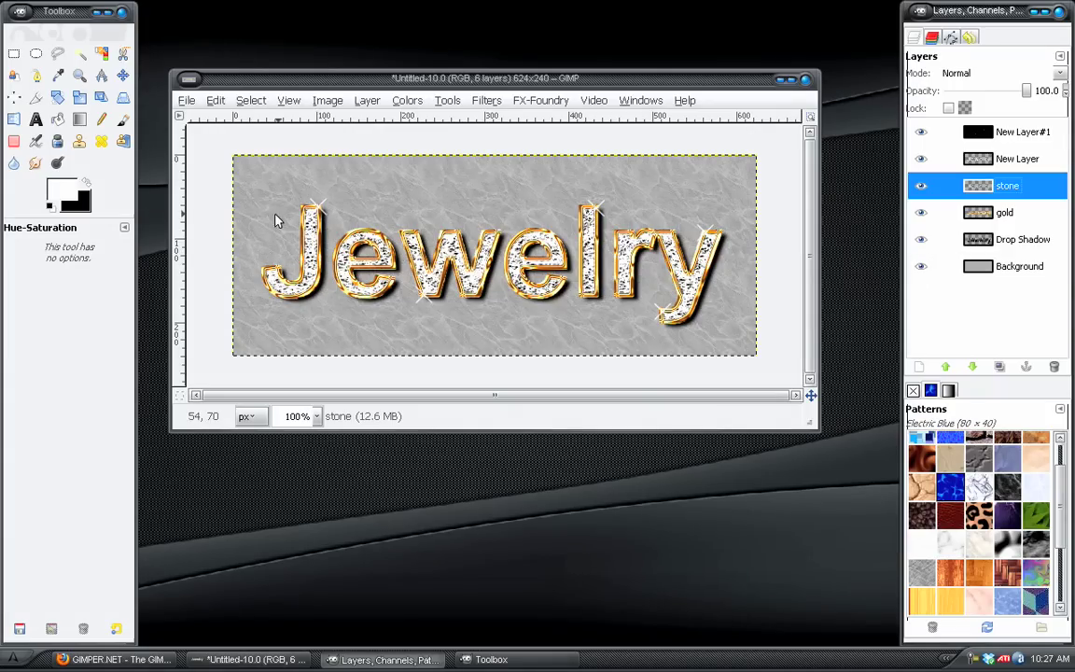